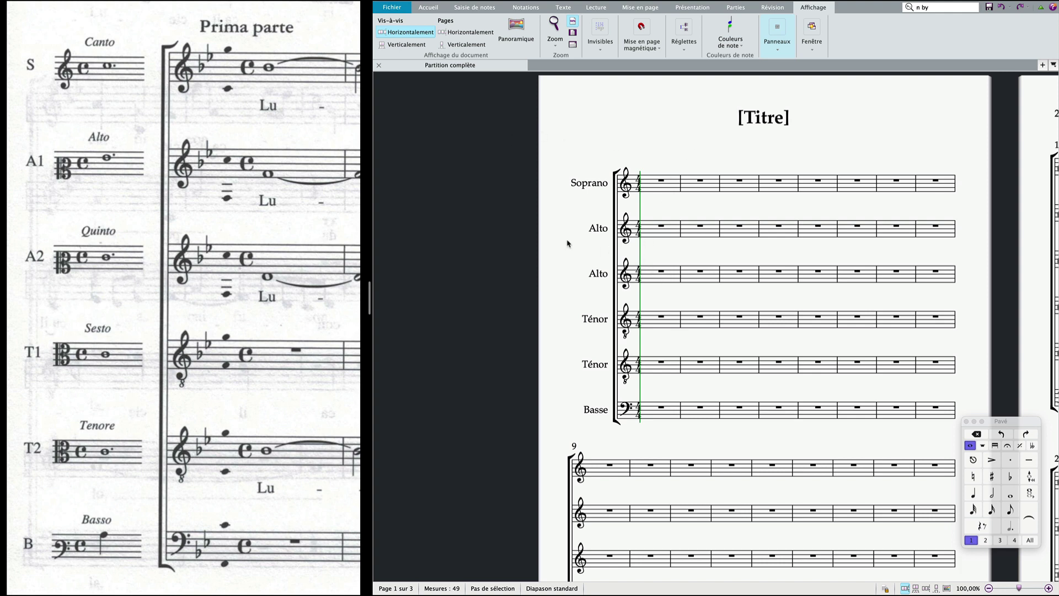
# Step: Change the score's opening time signature to common time (C)
pyautogui.hscroll(5, 568, 243)
pyautogui.scroll(1, 568, 243)
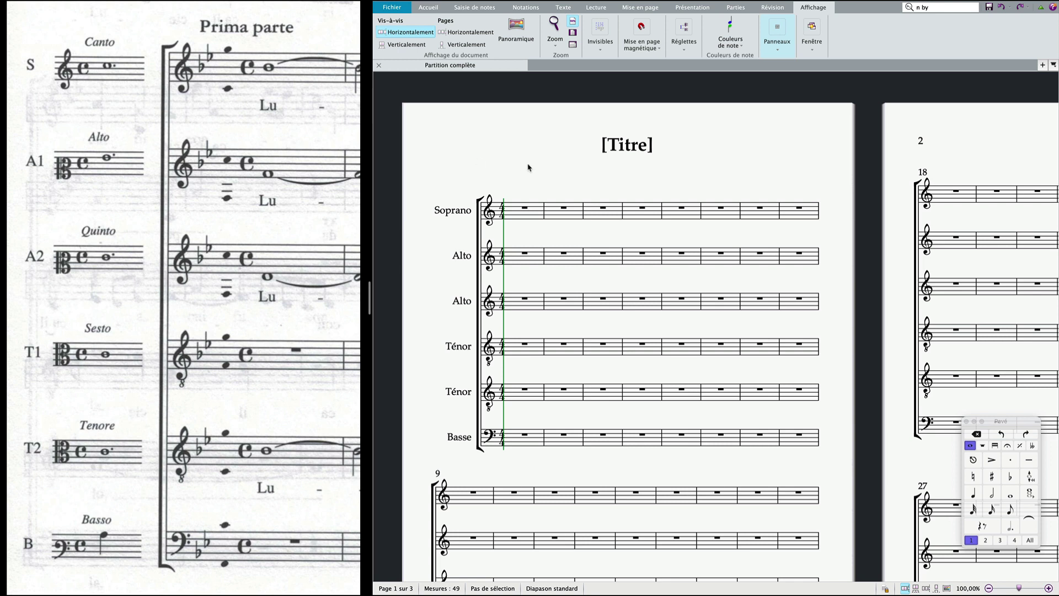
pyautogui.tripleClick(533, 208)
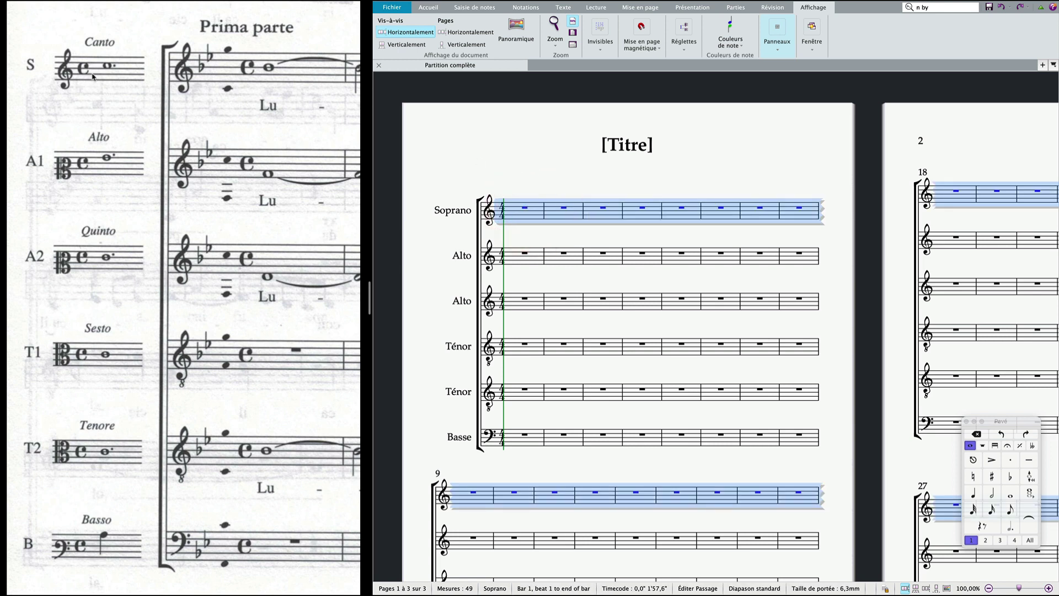
pyautogui.press('t')
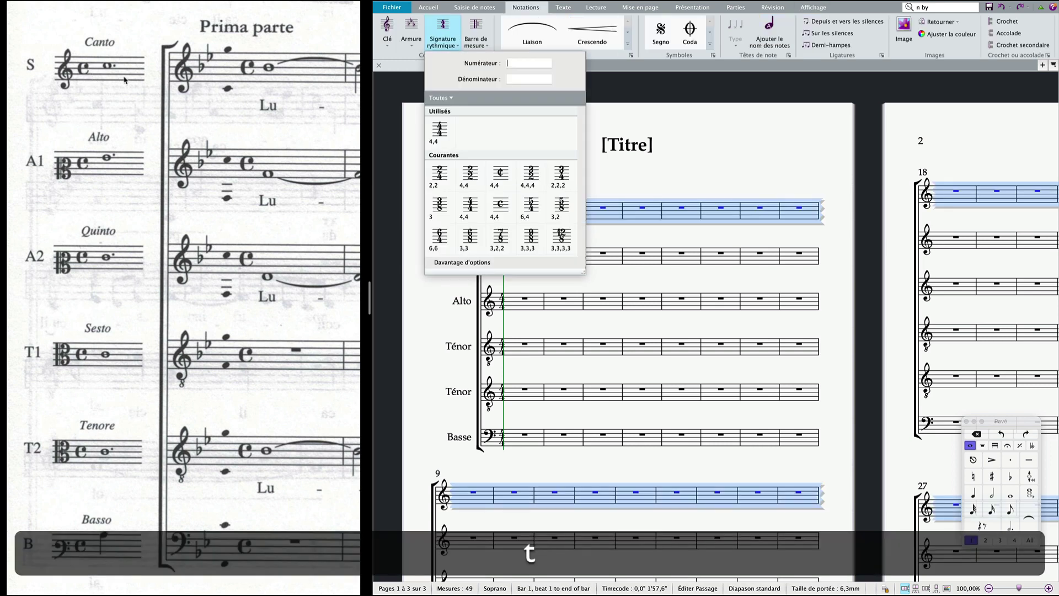
pyautogui.click(512, 208)
pyautogui.click(539, 189)
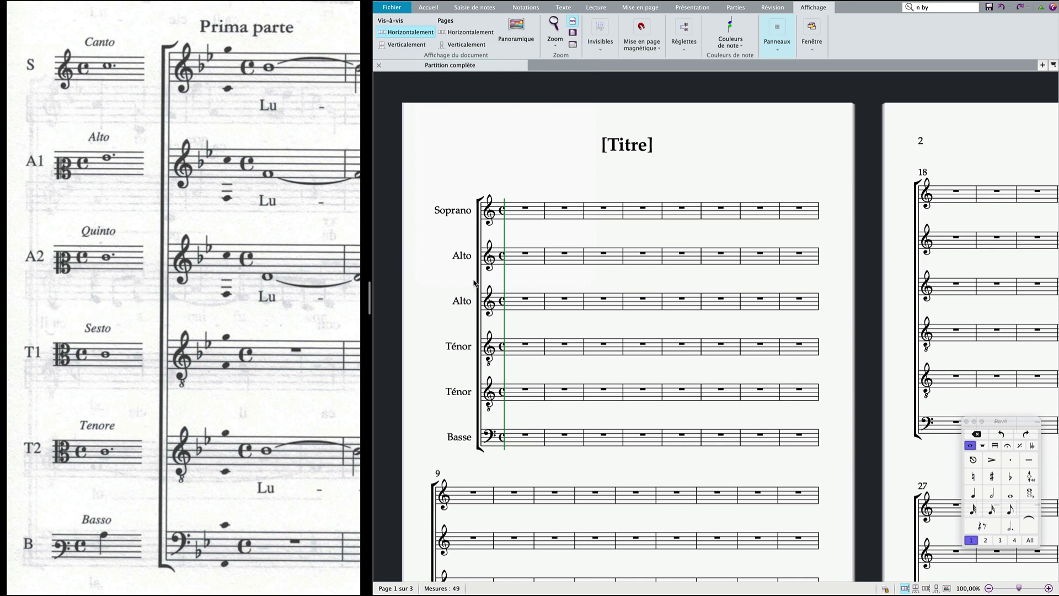
# Step: Apply the clef "Clé d'ut 2e" to the whole of both Alto staves
pyautogui.tripleClick(516, 261)
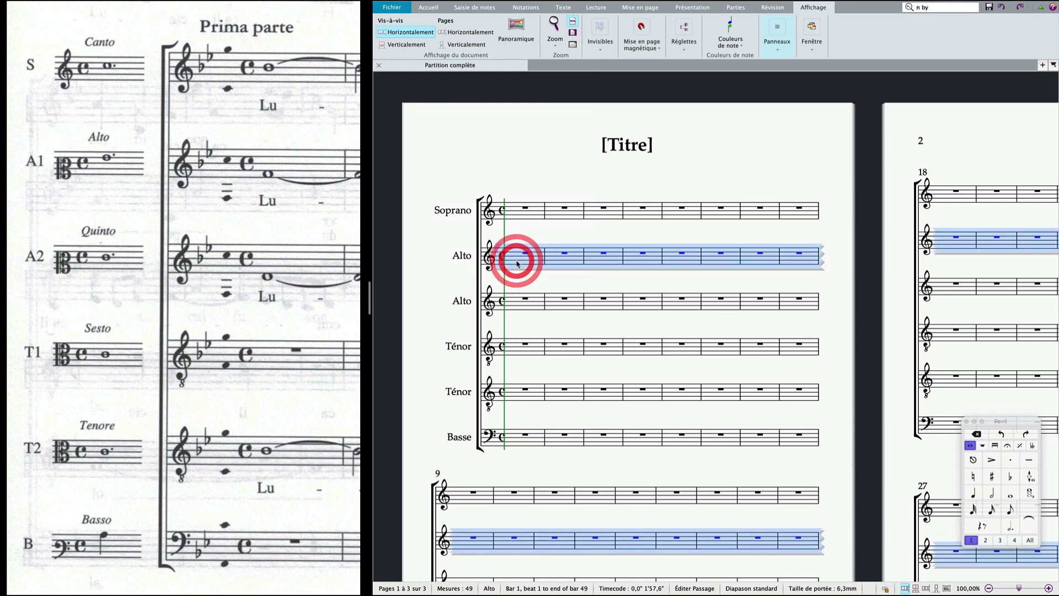
pyautogui.press('q')
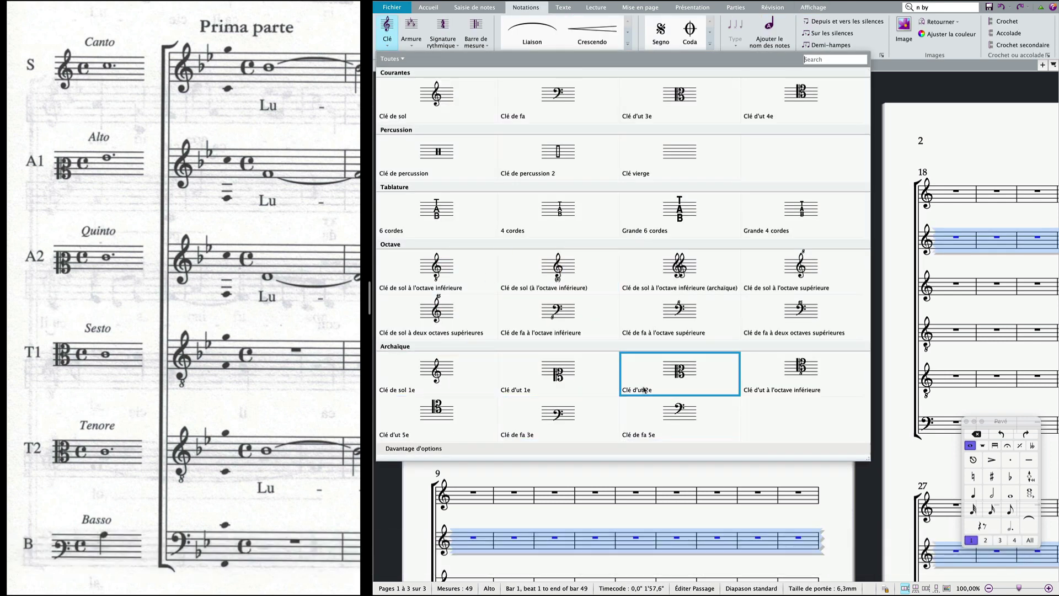
pyautogui.click(679, 378)
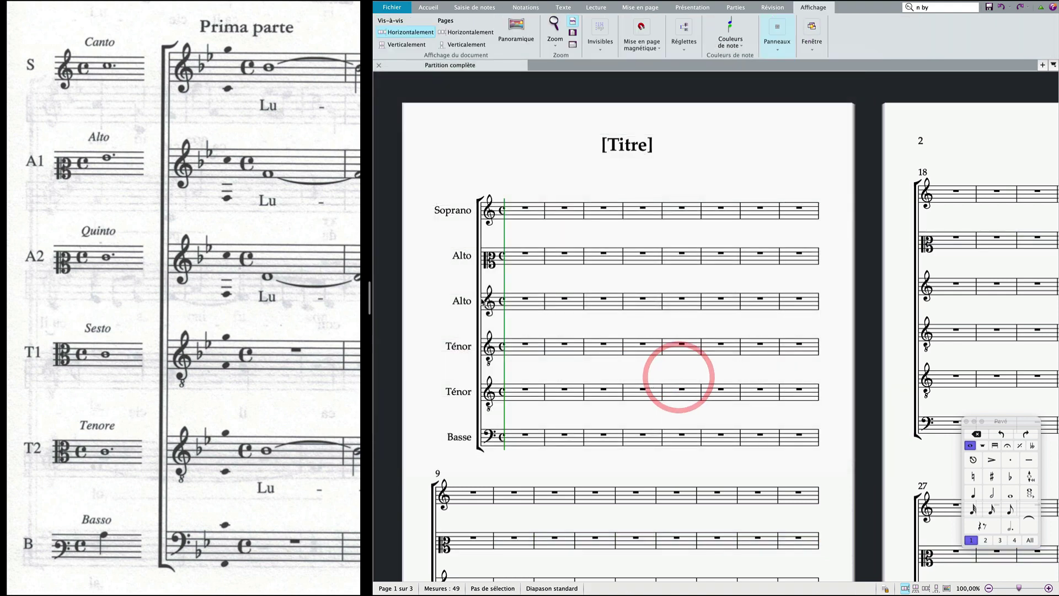
pyautogui.tripleClick(511, 301)
pyautogui.press('q')
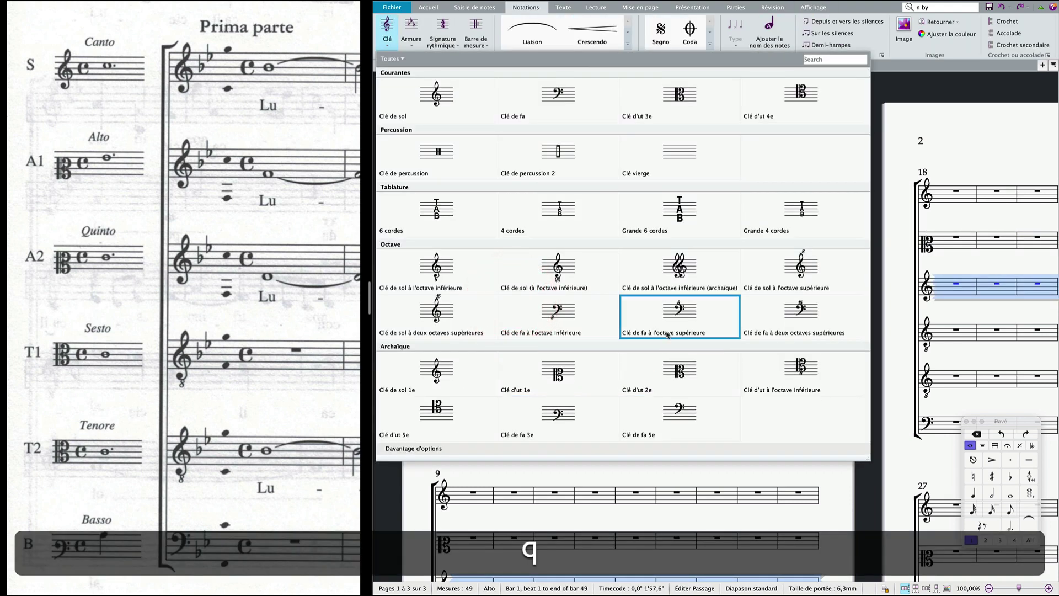
pyautogui.click(685, 377)
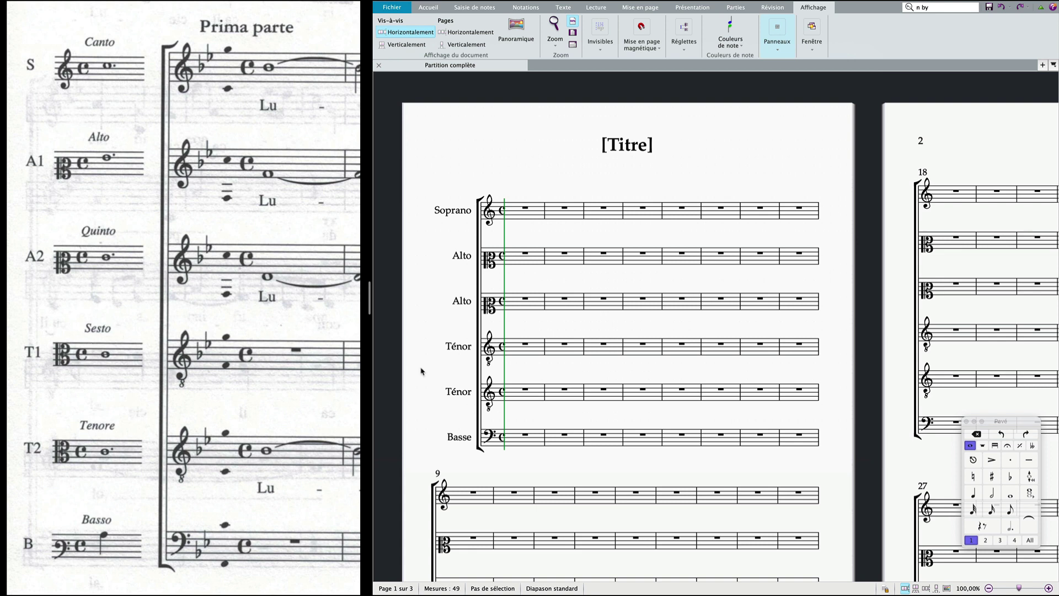
# Step: Apply the clef "Clé d'ut 3e" to the whole of both Ténor staves
pyautogui.tripleClick(530, 356)
pyautogui.press('q')
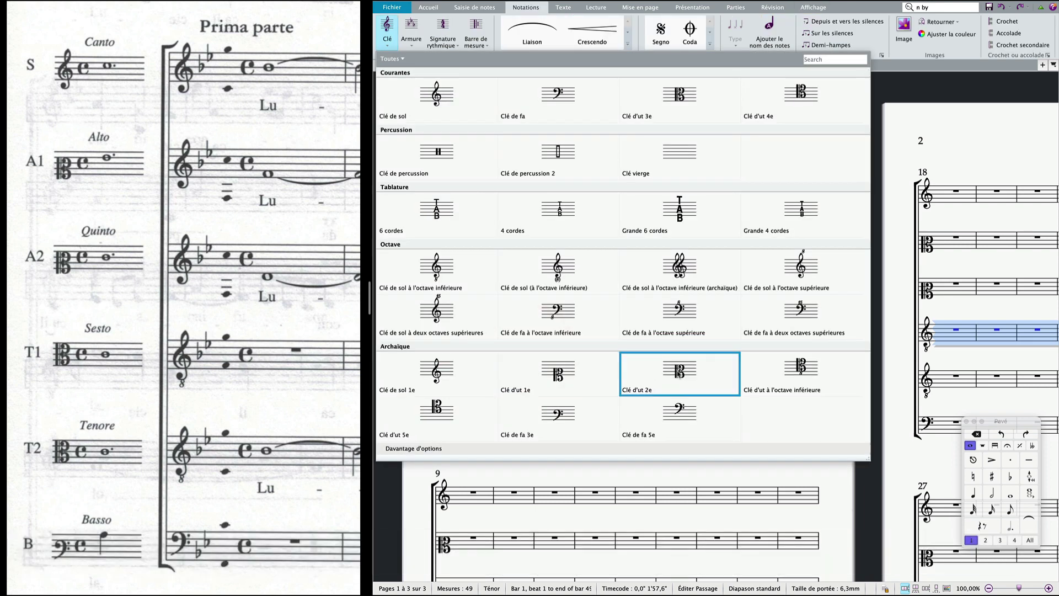
pyautogui.click(680, 96)
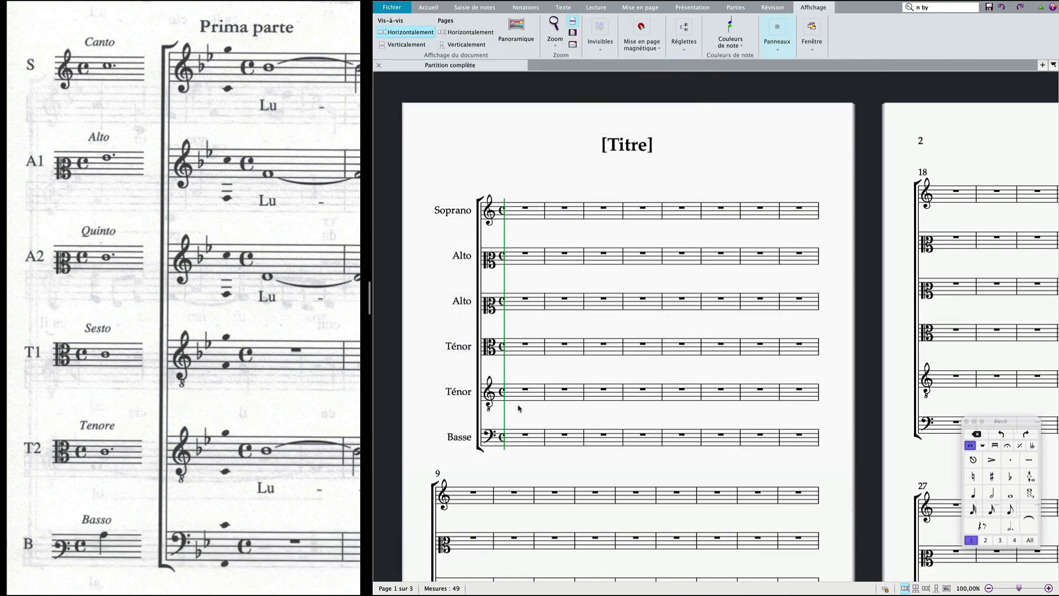
pyautogui.tripleClick(513, 401)
pyautogui.press('q')
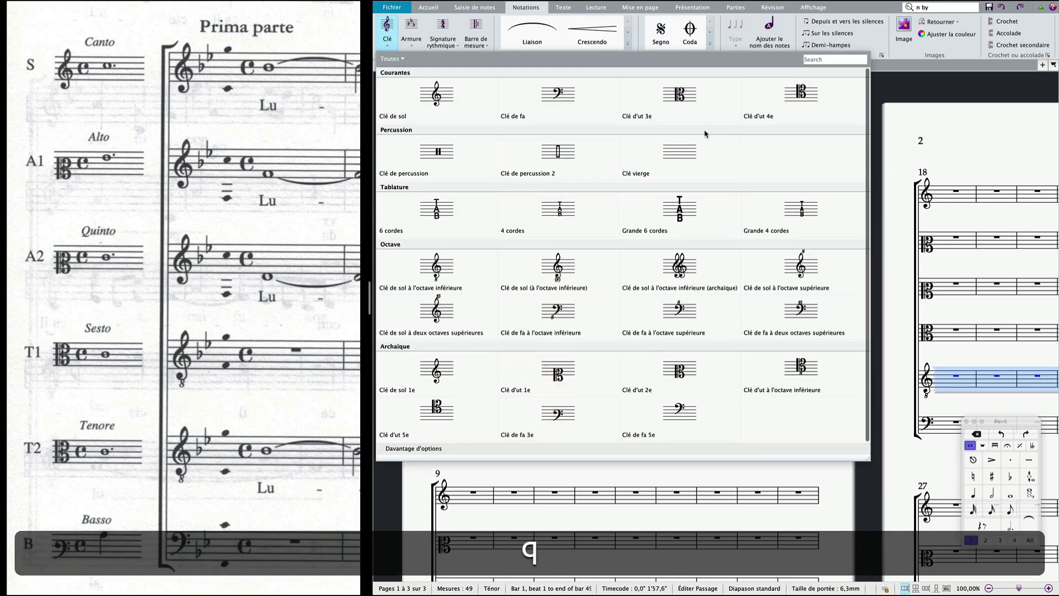
pyautogui.click(686, 102)
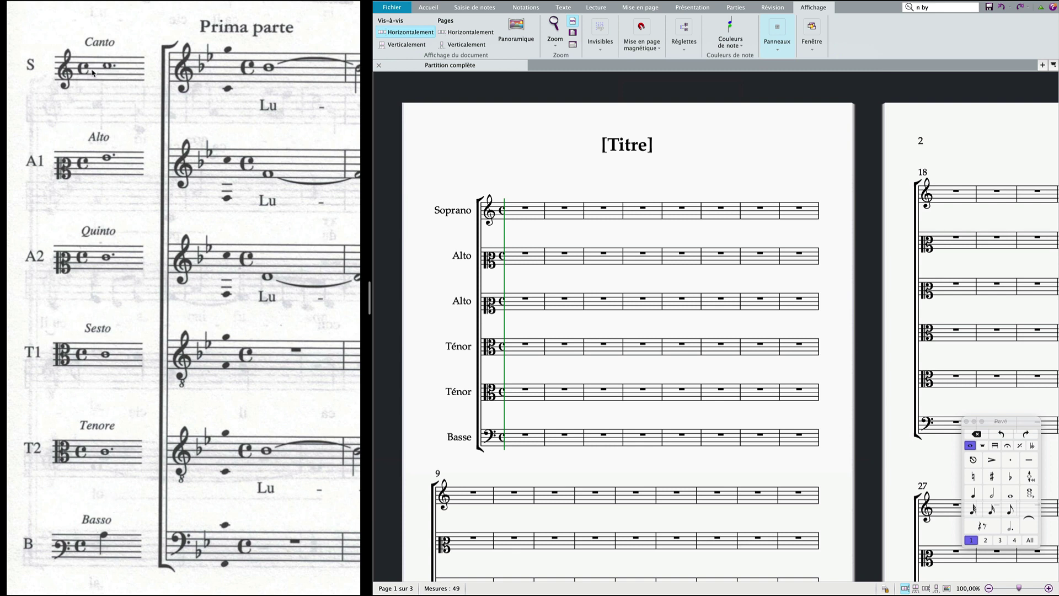
# Step: Create a 6:4 tuplet on a quarter rest at the start of the Soprano's first bar and hide its number and bracket
pyautogui.click(527, 210)
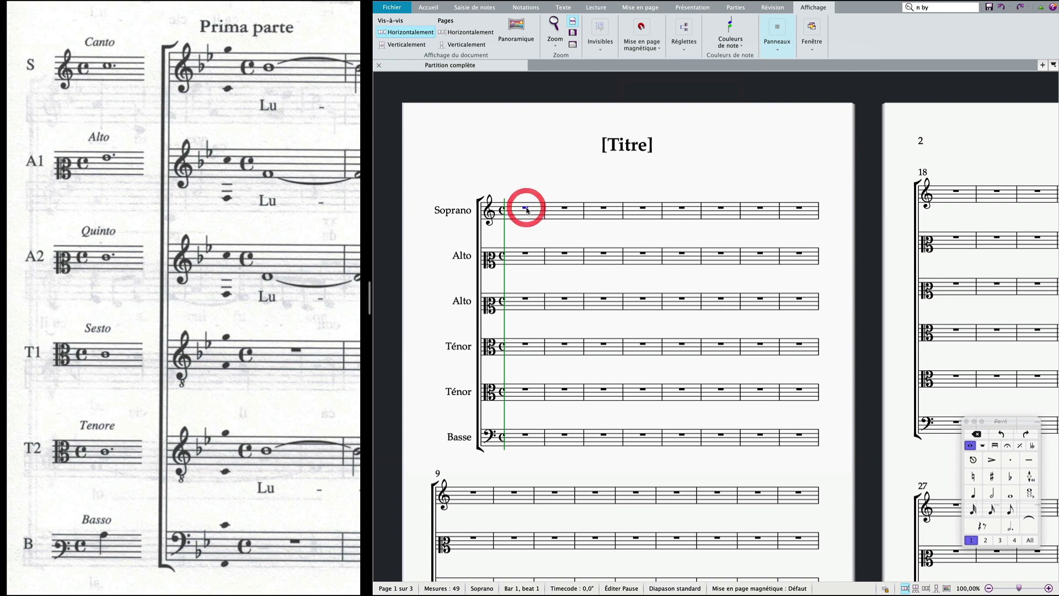
pyautogui.press('4')
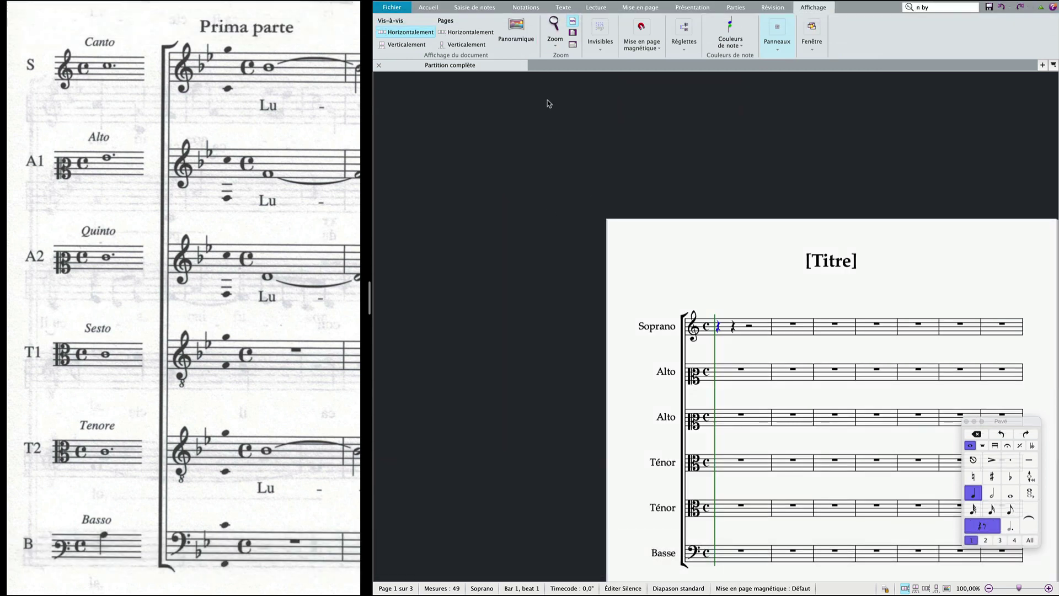
pyautogui.click(526, 8)
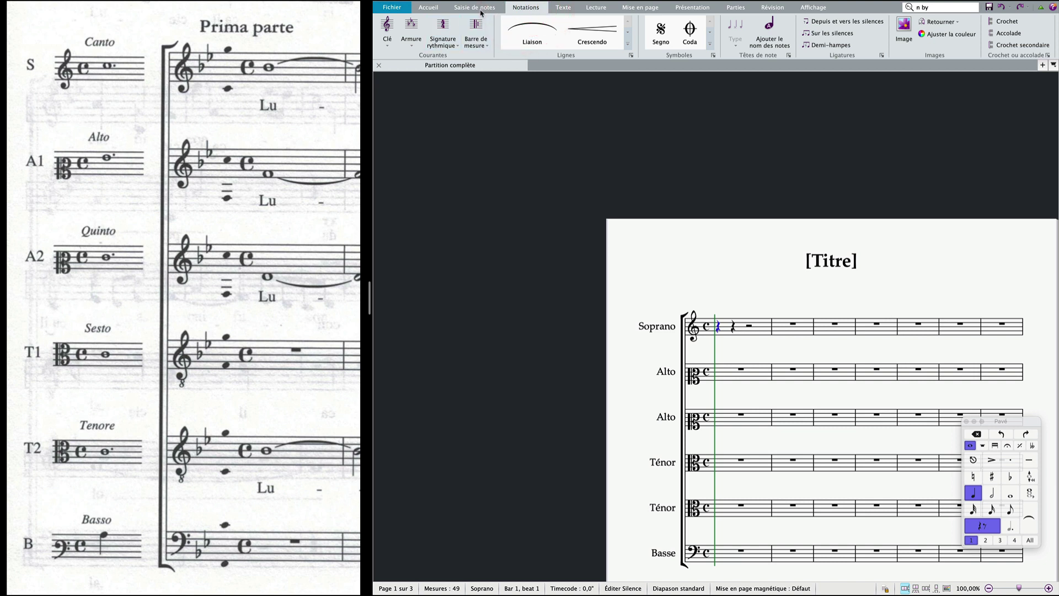
pyautogui.click(477, 8)
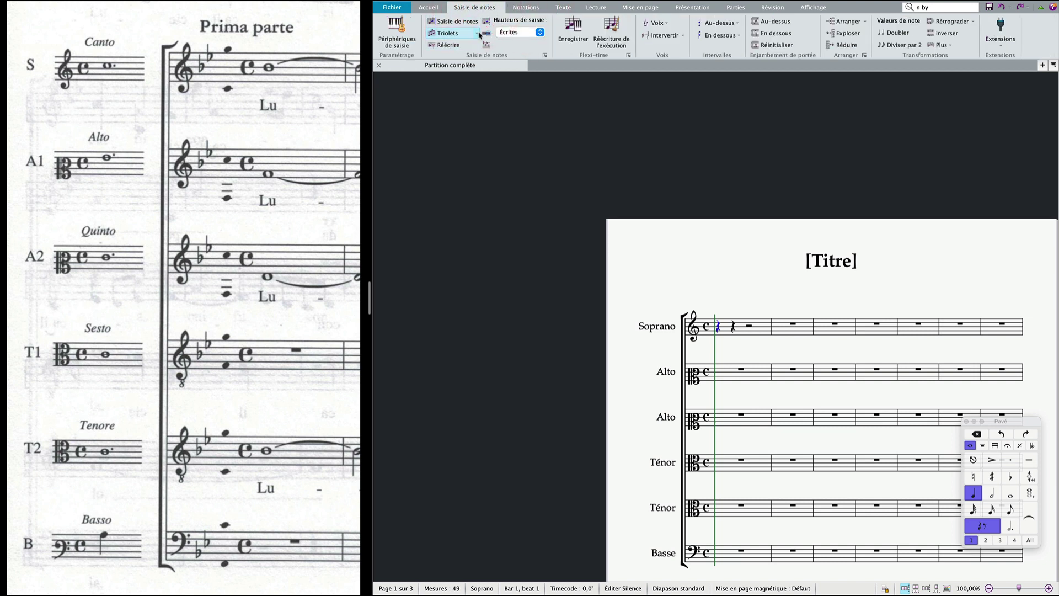
pyautogui.click(478, 33)
pyautogui.click(442, 107)
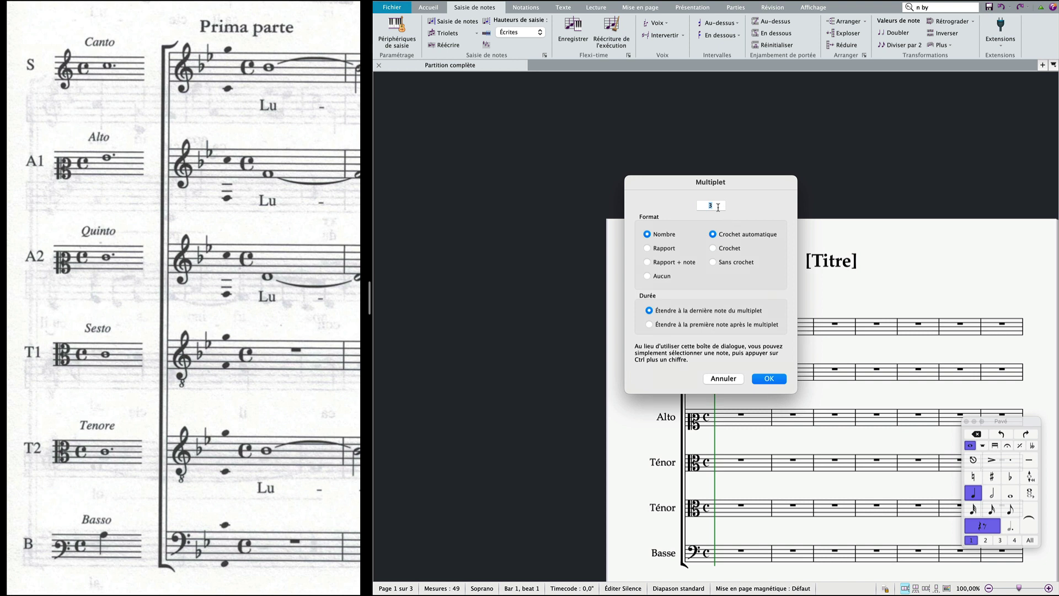
pyautogui.write('6')
pyautogui.moveTo(726, 180); pyautogui.dragTo(544, 170)
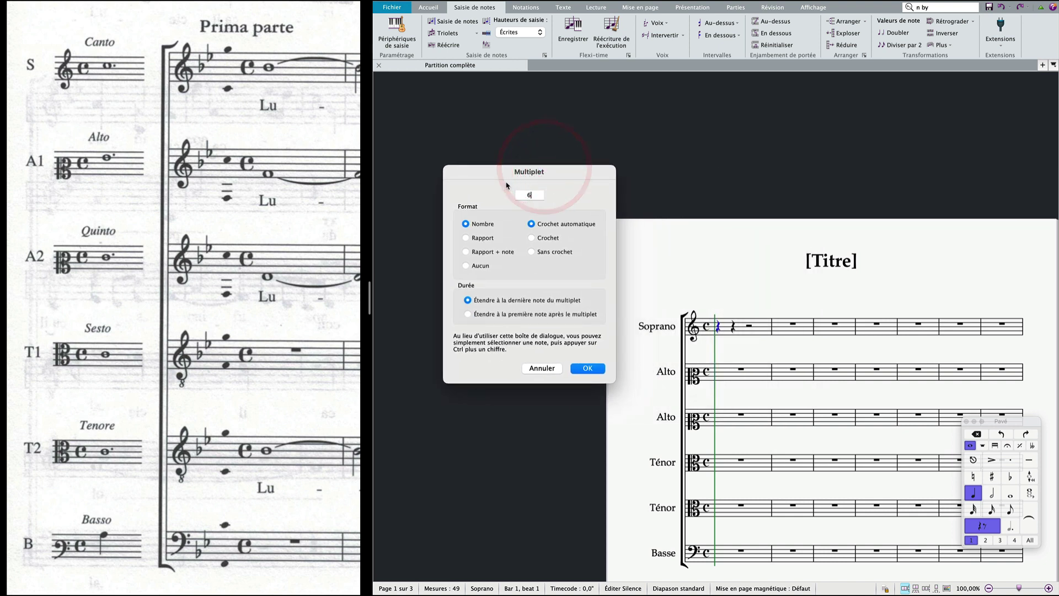
pyautogui.write(':4')
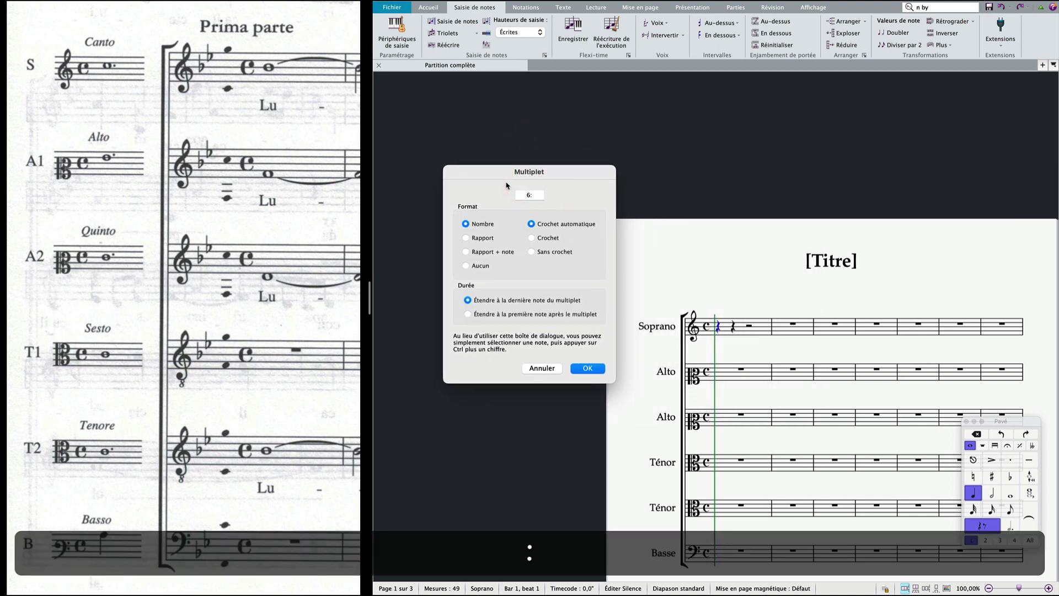
pyautogui.click(588, 368)
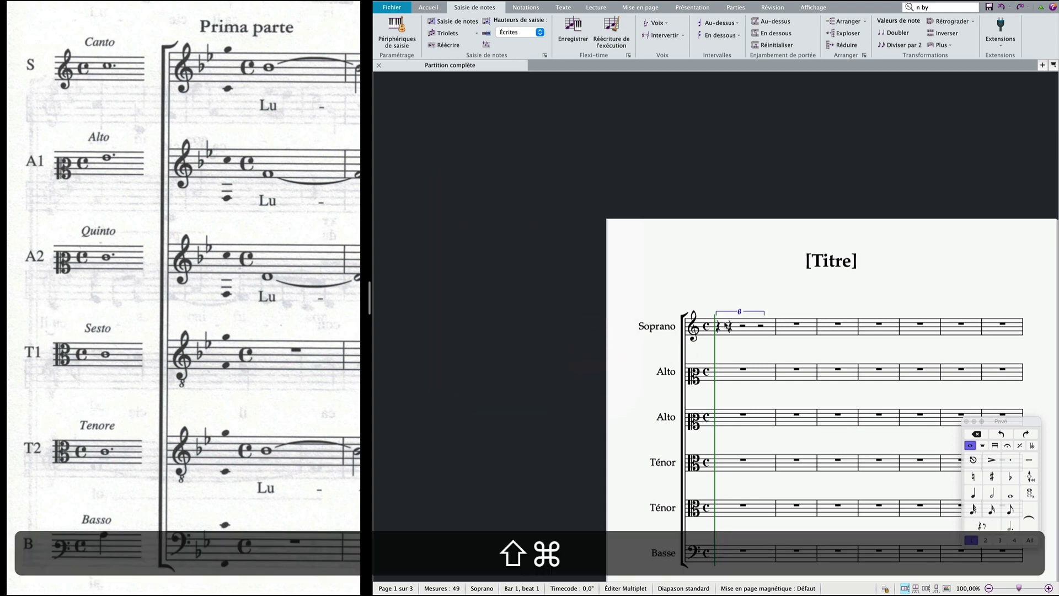
pyautogui.press('super+shift+h')
# Step: Fill the Soprano's first bar with a dotted whole note on C5
pyautogui.click(720, 327)
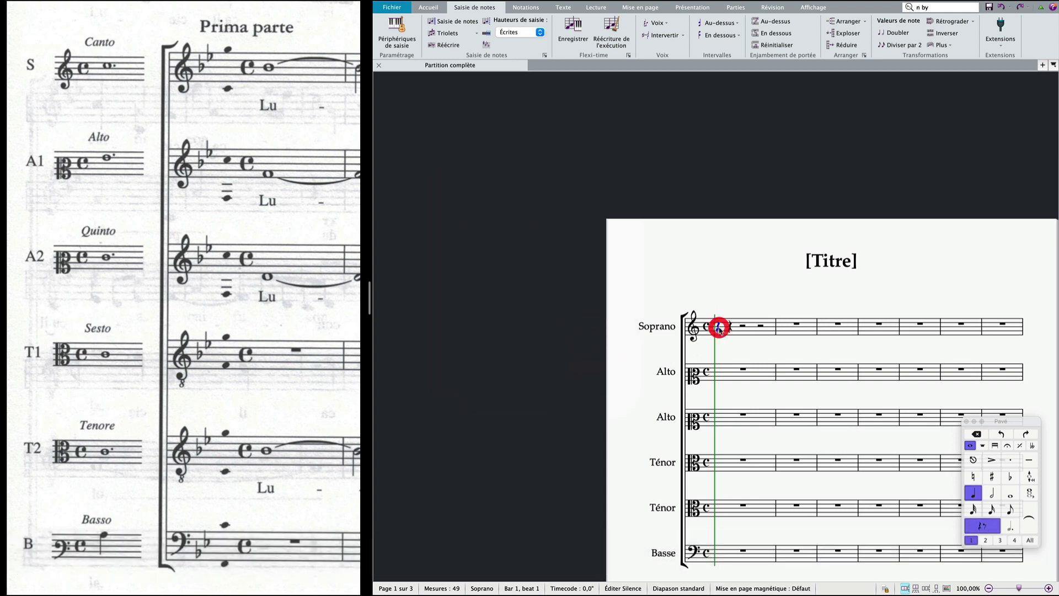
pyautogui.press(',')
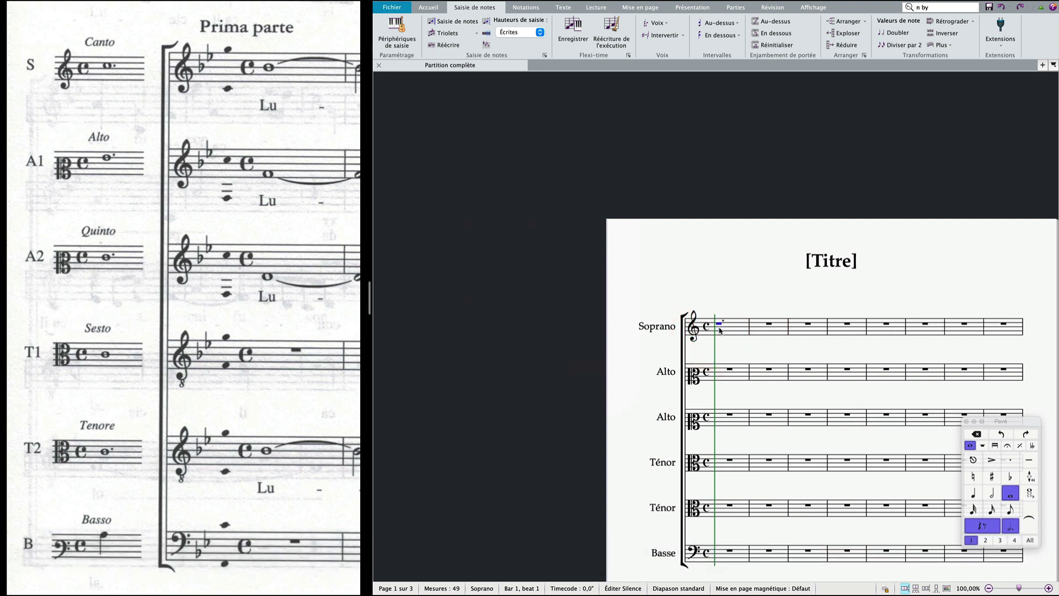
pyautogui.press('c')
pyautogui.press('Escape')
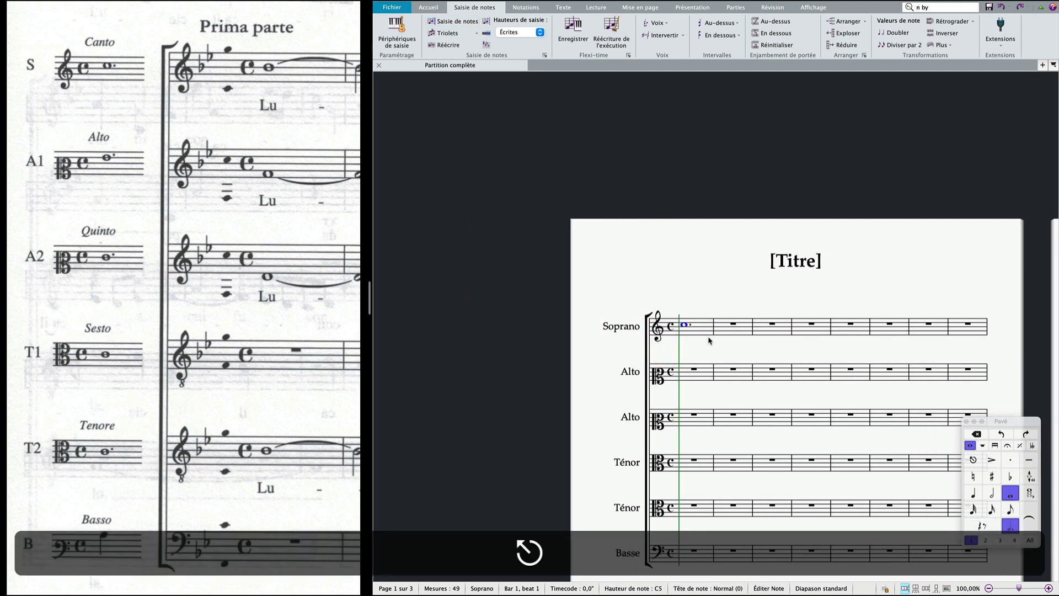
# Step: Copy the Soprano's first bar to both Alto staves, shifting the dotted whole notes to the pitches in the Alto and Quinto incipits
pyautogui.click(703, 334)
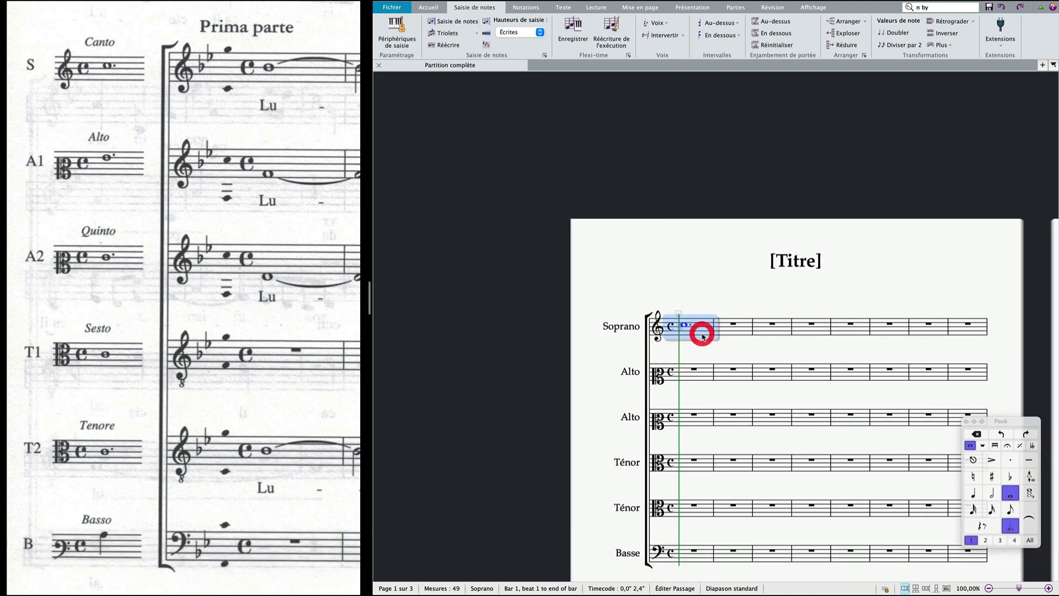
pyautogui.keyDown('alt'); pyautogui.click(678, 376); pyautogui.keyUp('alt')
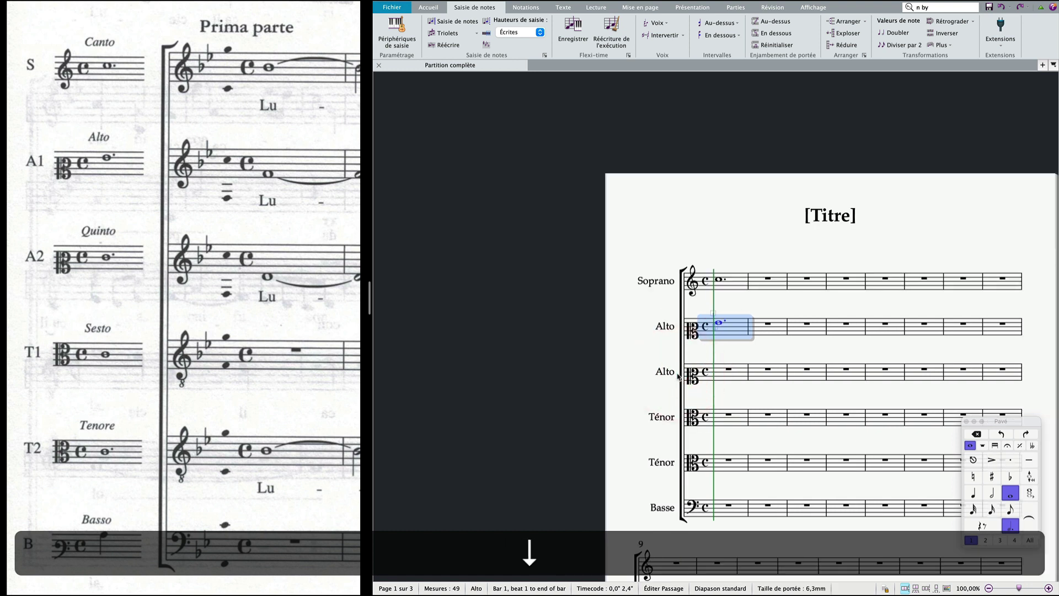
pyautogui.keyDown('alt'); pyautogui.click(712, 374); pyautogui.keyUp('alt')
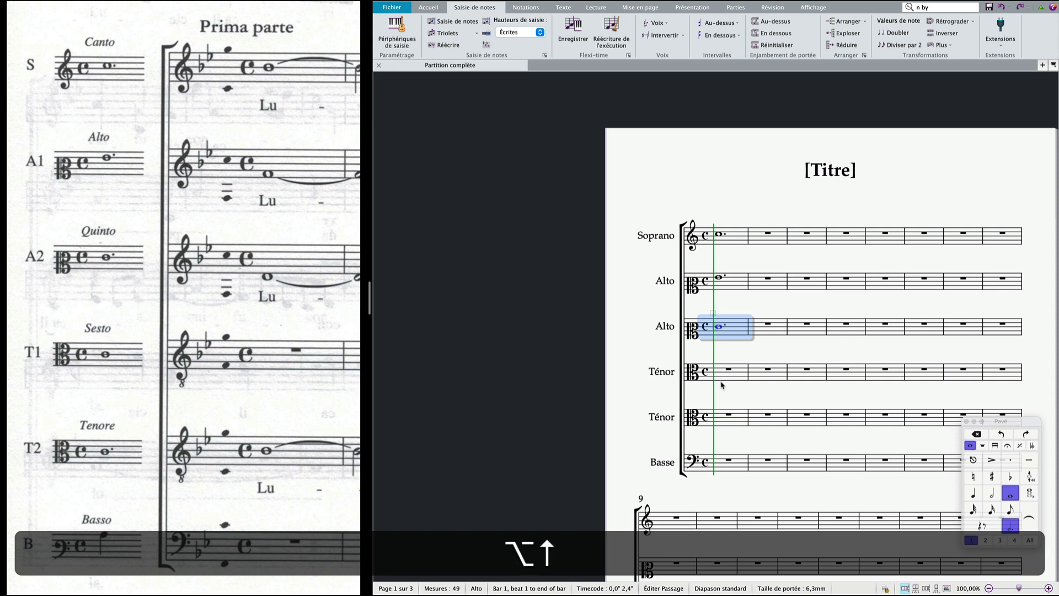
# Step: Enter an undotted whole note on C3 in the first bar of the upper Ténor staff
pyautogui.keyDown('alt'); pyautogui.click(712, 380); pyautogui.keyUp('alt')
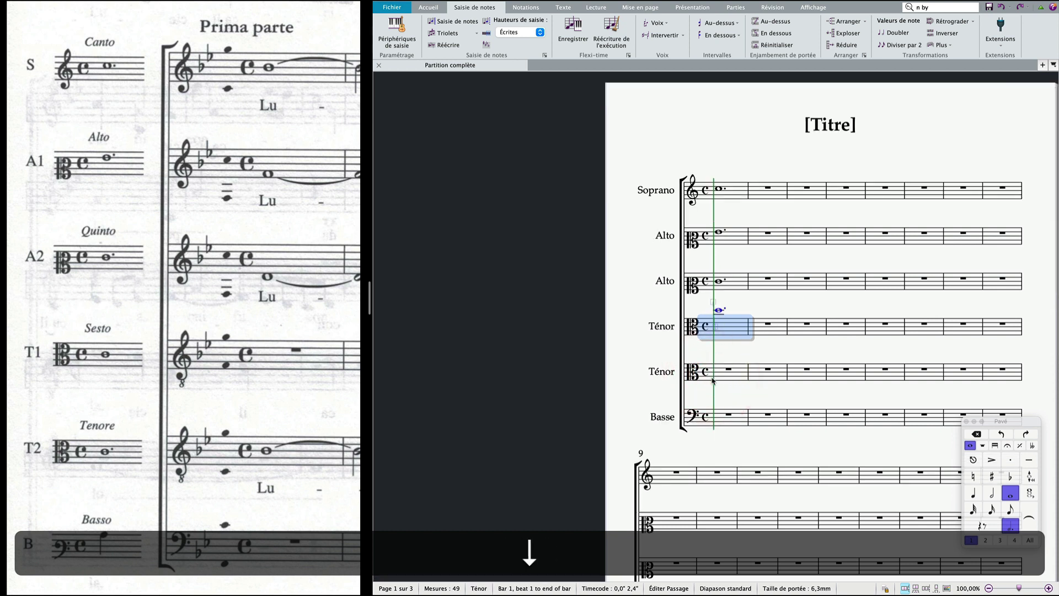
pyautogui.press('Delete')
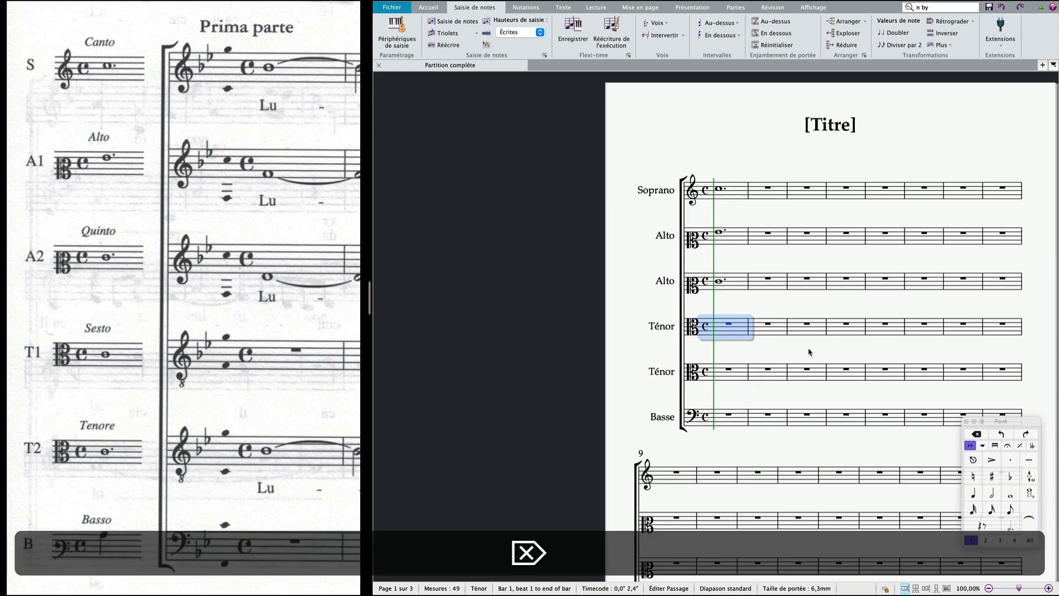
pyautogui.press('6')
pyautogui.press('d')
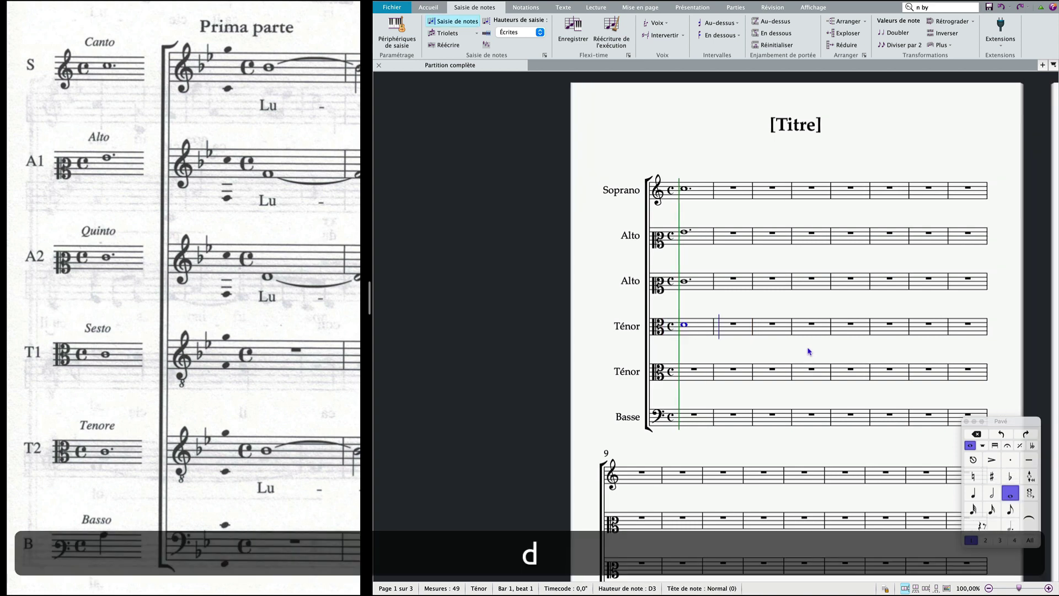
pyautogui.press('Down')
pyautogui.press('Escape')
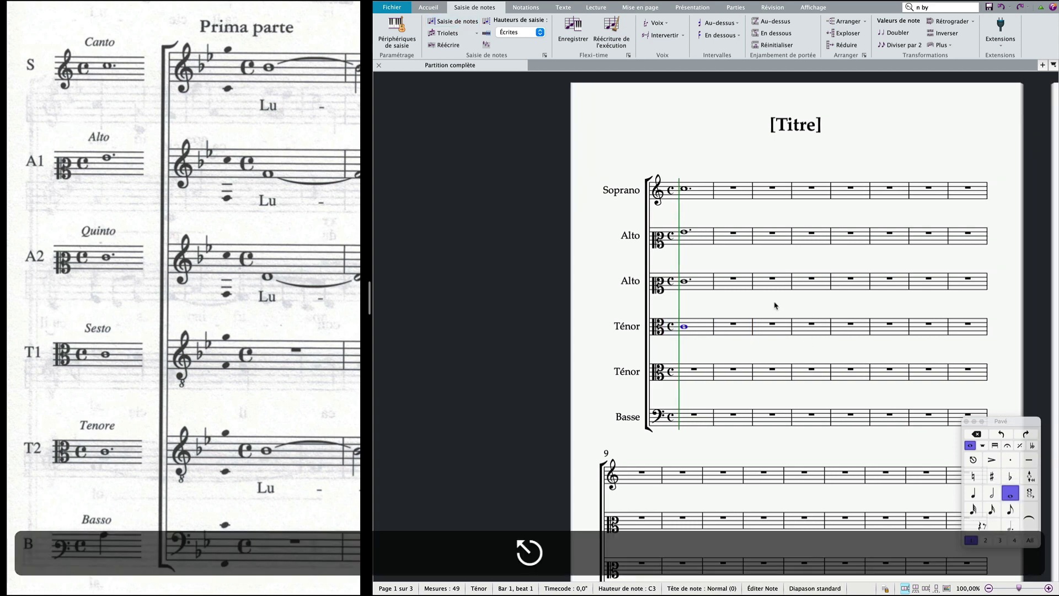
# Step: Copy the second Alto's first bar to the lower Ténor staff and transpose it down an octave
pyautogui.click(700, 282)
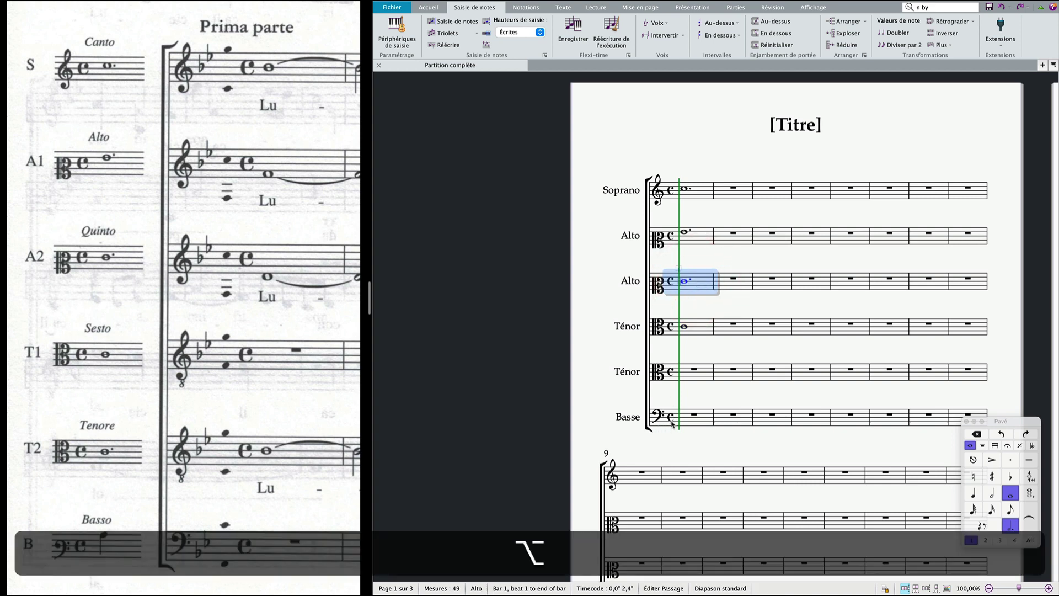
pyautogui.keyDown('alt'); pyautogui.click(684, 376); pyautogui.keyUp('alt')
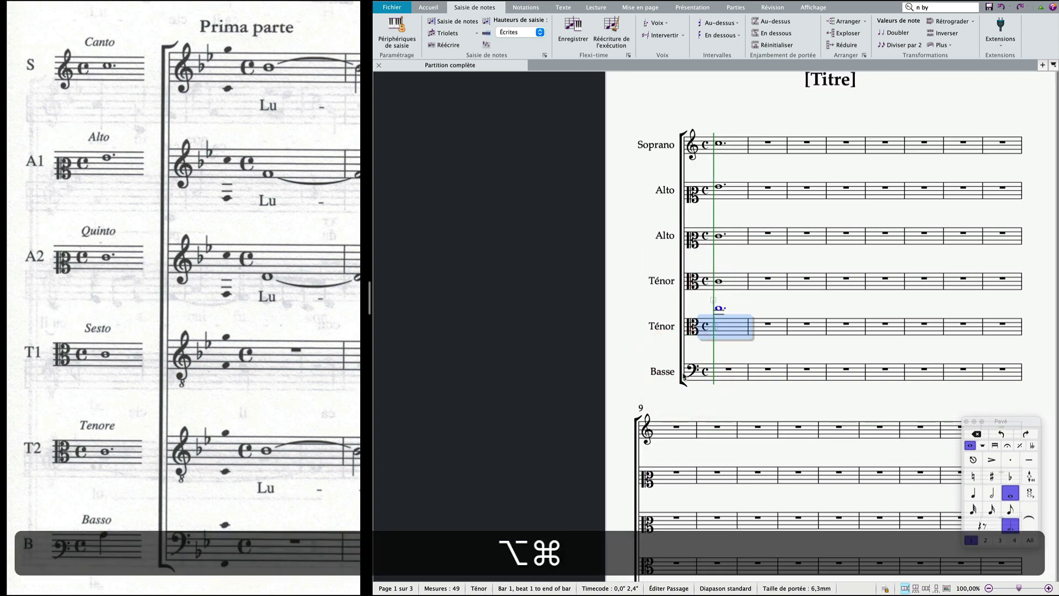
pyautogui.press('super+Down')
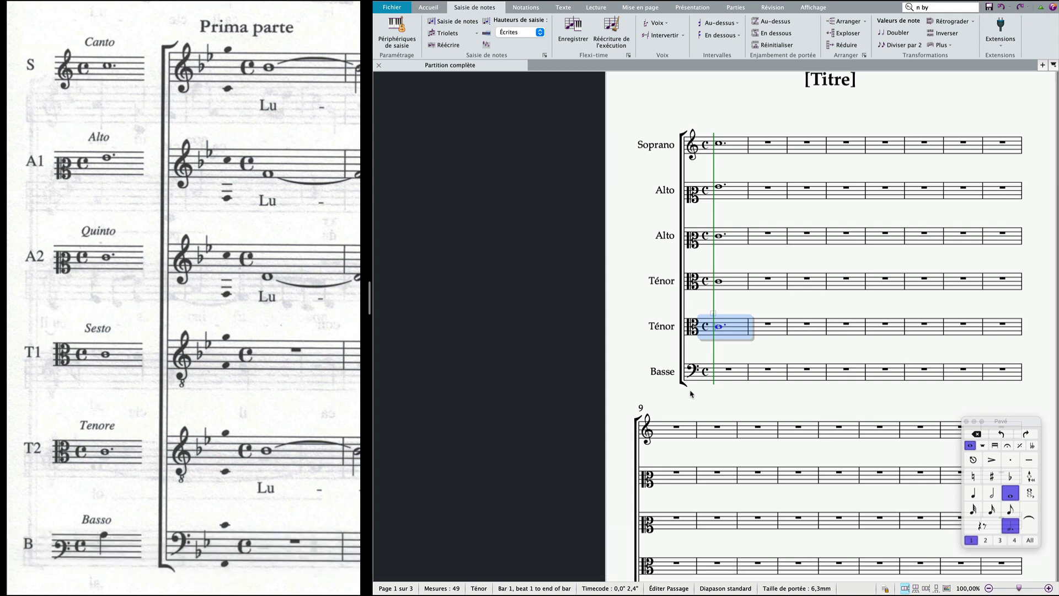
# Step: Place a quarter rest at the start of the Basse's first bar, turn it into a 1:4 tuplet and hide the tuplet marking
pyautogui.click(728, 369)
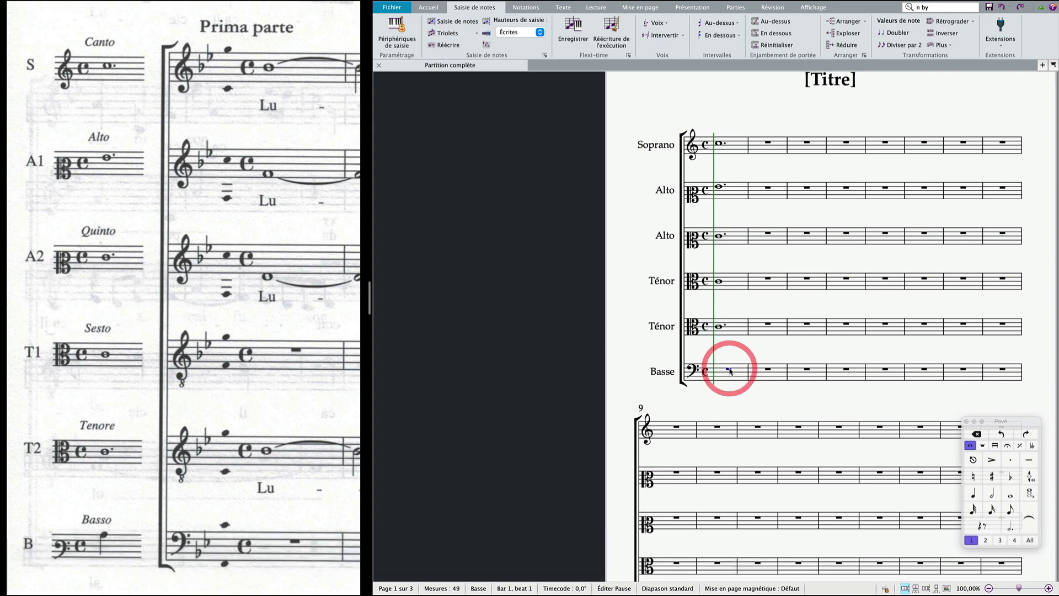
pyautogui.press('4')
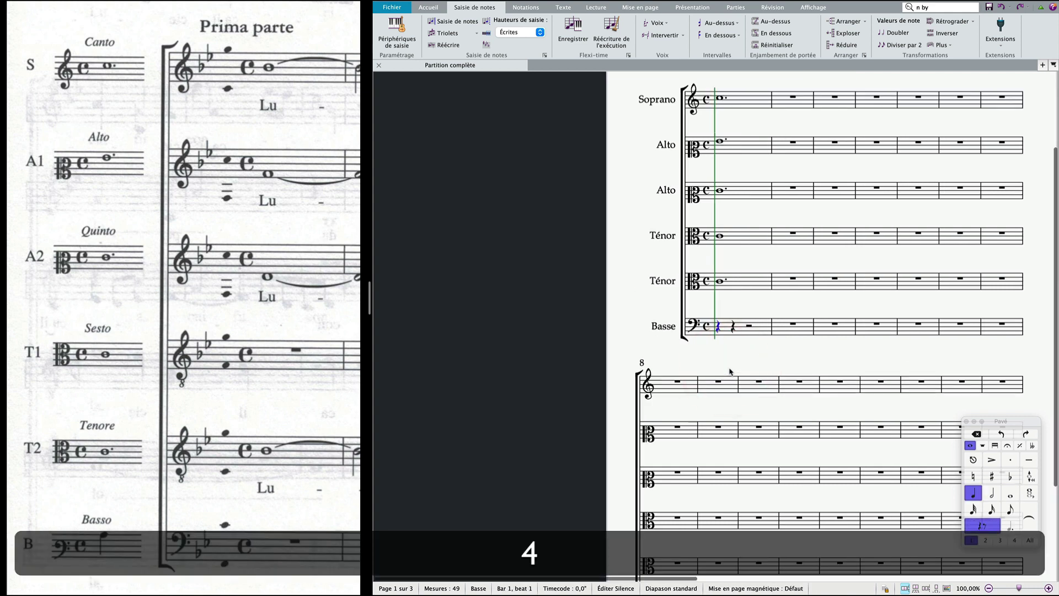
pyautogui.click(478, 34)
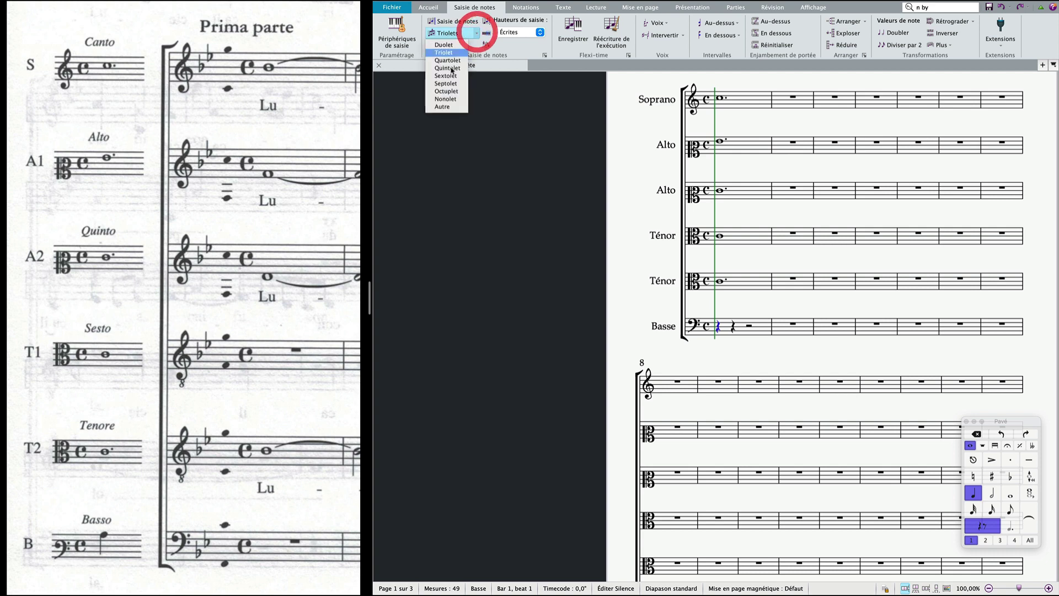
pyautogui.click(450, 105)
pyautogui.write('1')
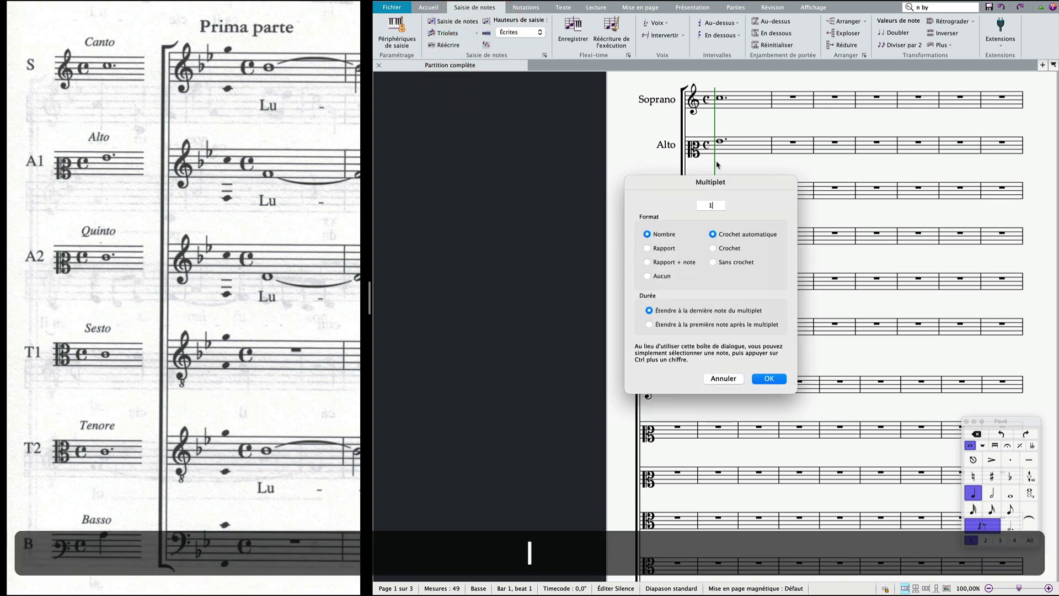
pyautogui.write(':4')
pyautogui.press('Return')
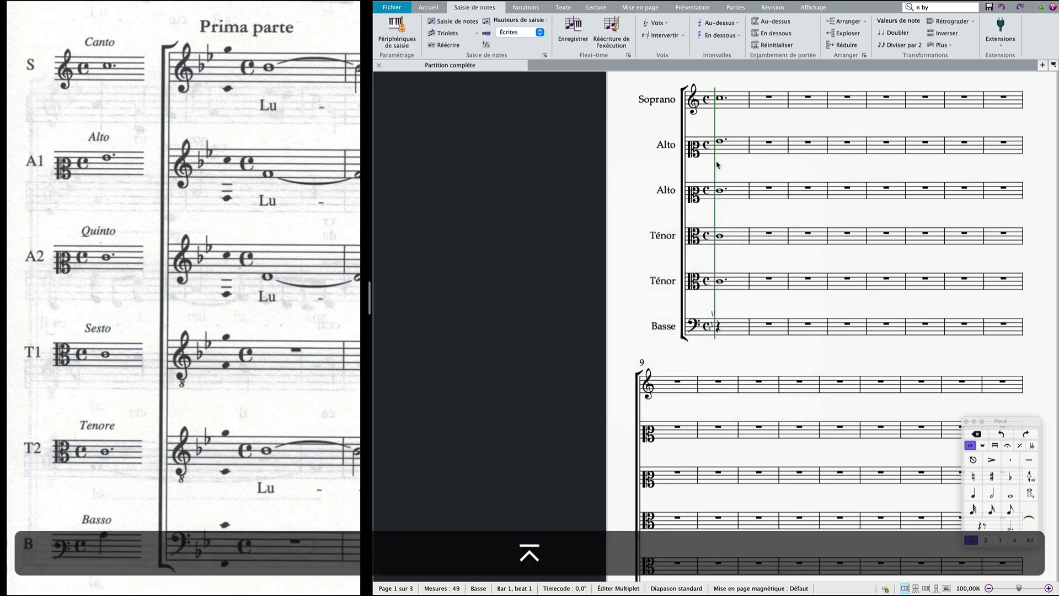
pyautogui.press('shift+super+h')
# Step: Replace the Basse's first-bar quarter rest with a quarter note on A3
pyautogui.click(718, 347)
pyautogui.click(719, 329)
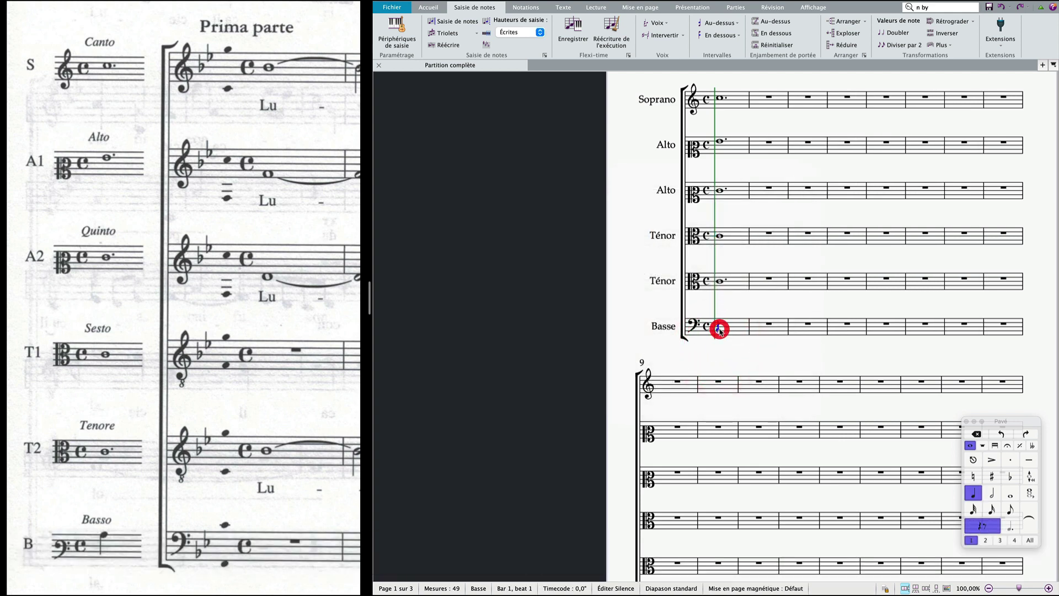
pyautogui.press('a')
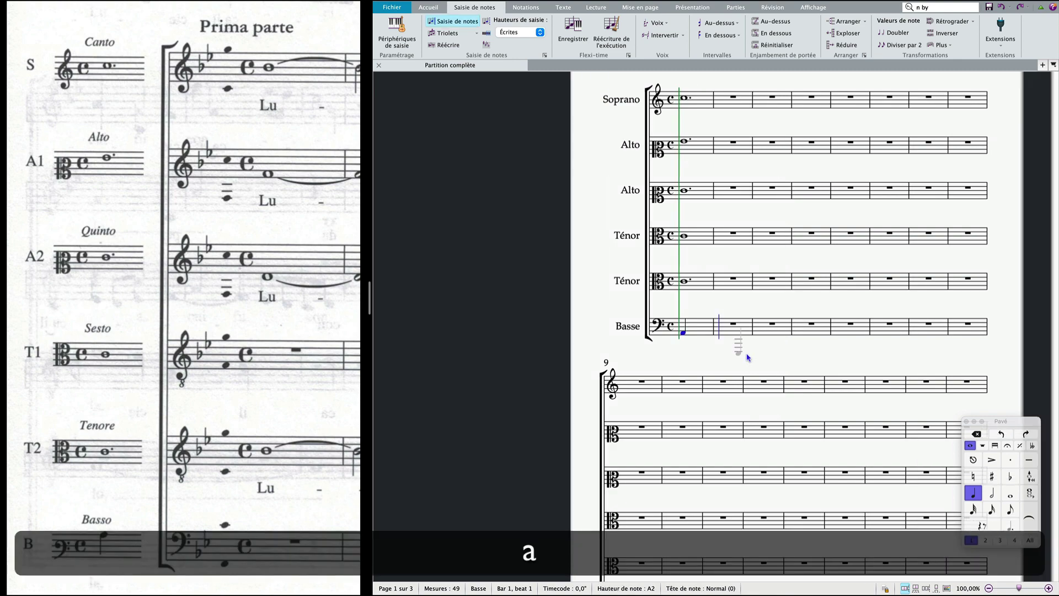
pyautogui.press('super+Up')
pyautogui.press('super+Escape')
pyautogui.click(742, 358)
pyautogui.hscroll(5, 739, 356)
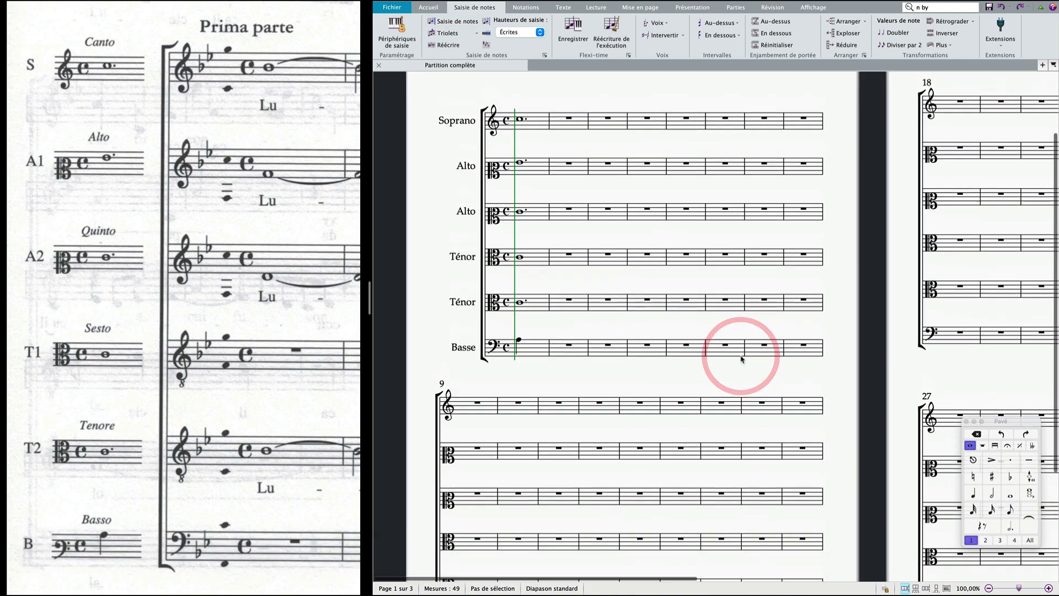
pyautogui.scroll(2, 739, 359)
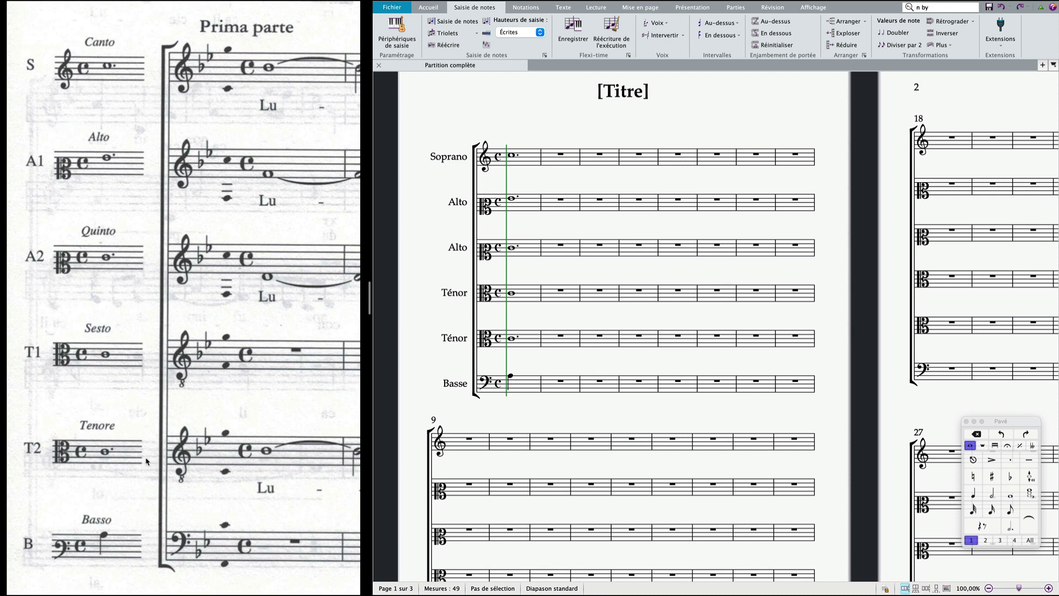
# Step: Show the Inspector for the Soprano's second bar
pyautogui.click(549, 160)
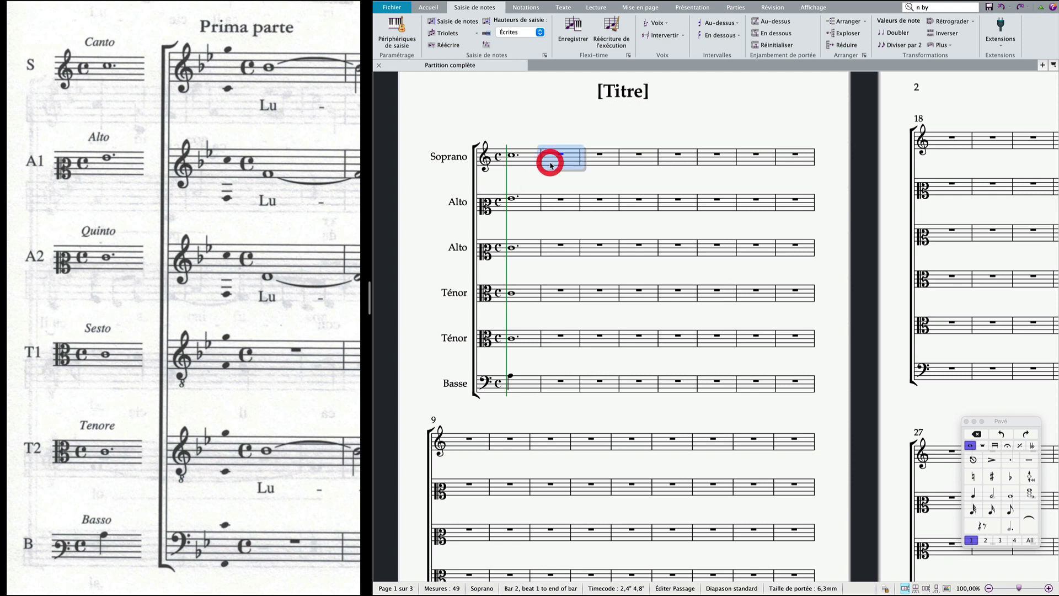
pyautogui.click(803, 10)
pyautogui.click(777, 34)
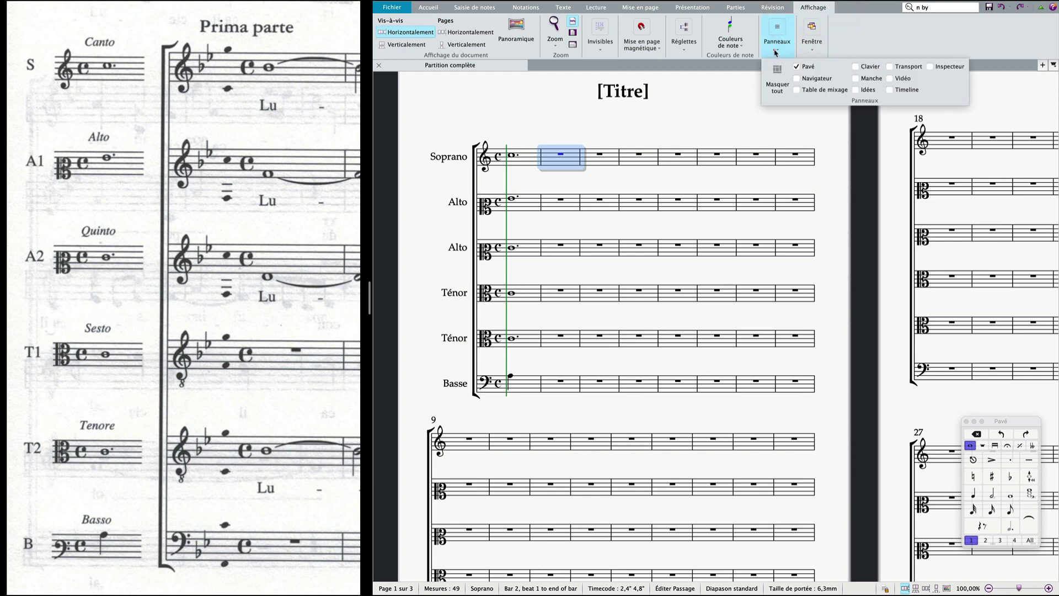
pyautogui.click(931, 66)
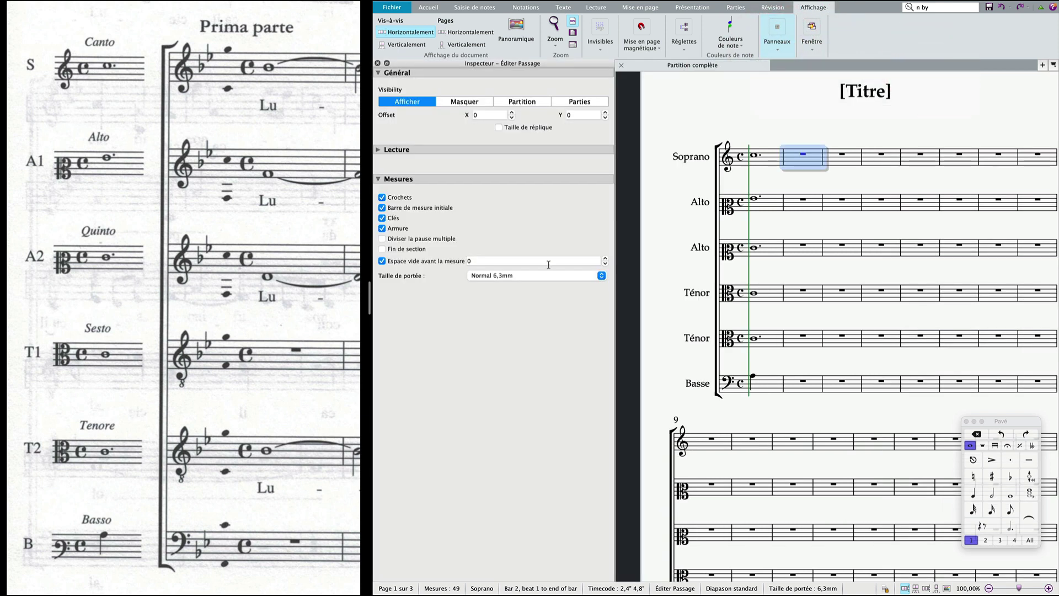
pyautogui.press('super+shift+i')
pyautogui.press('super+shift+i')
pyautogui.click(768, 39)
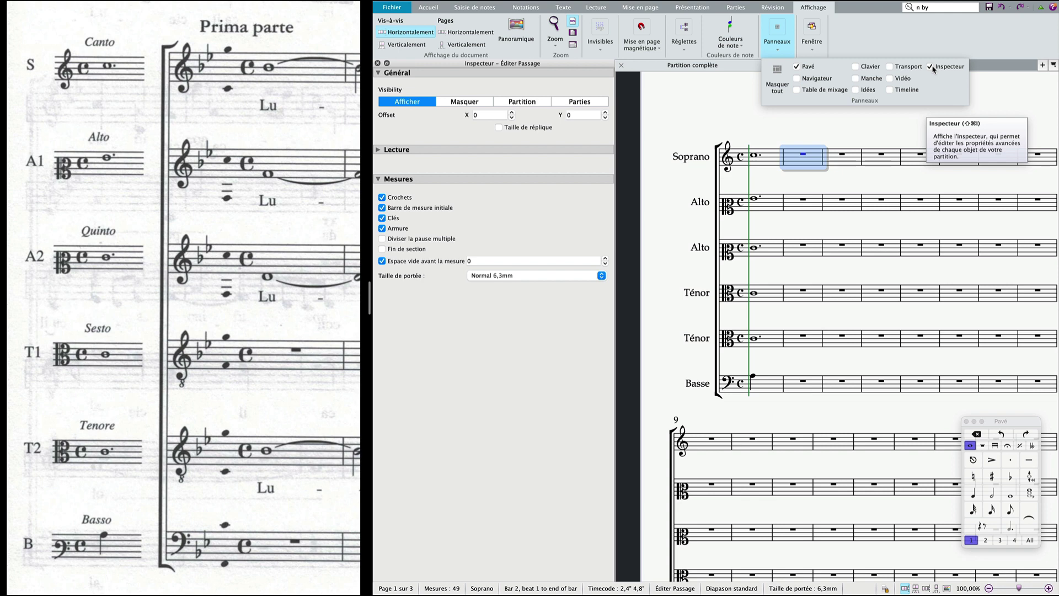
pyautogui.click(722, 120)
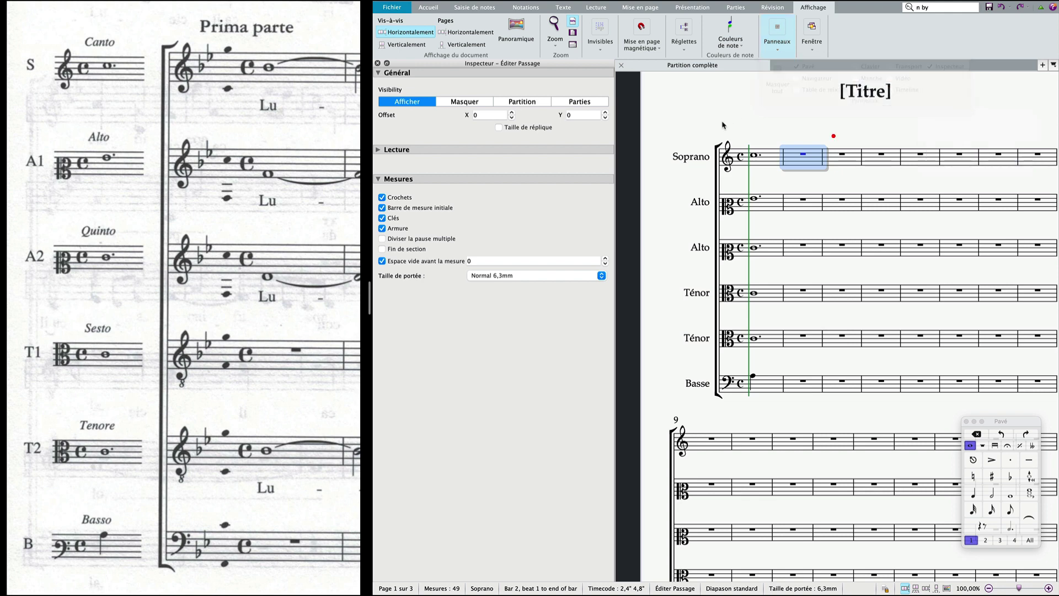
# Step: Set the empty space before bar 2 to 1,53 to separate the incipits from the main score
pyautogui.click(797, 170)
pyautogui.click(797, 169)
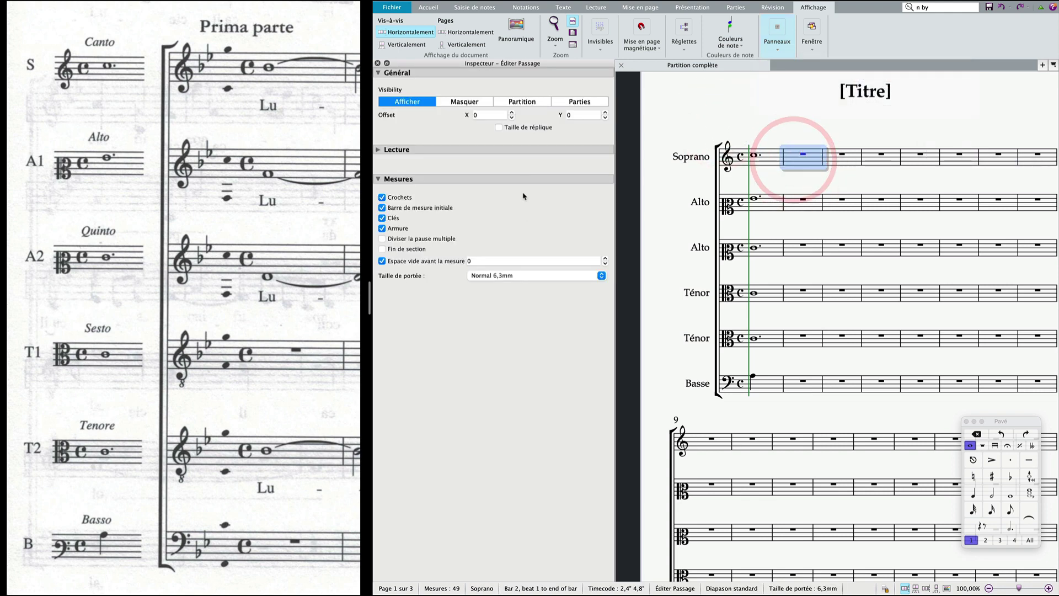
pyautogui.click(604, 258)
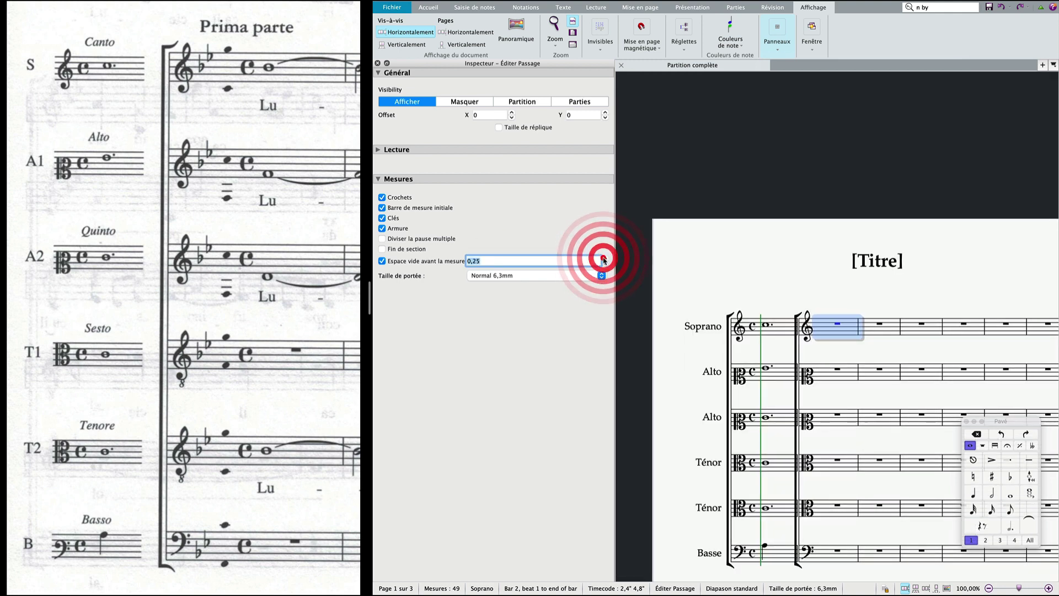
pyautogui.click(604, 257)
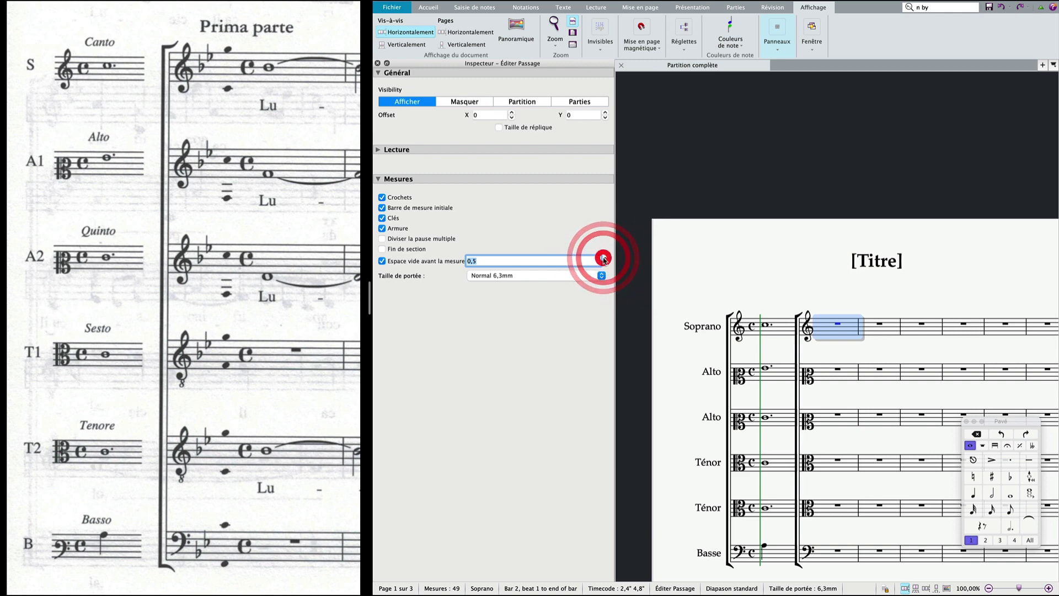
pyautogui.write('1,')
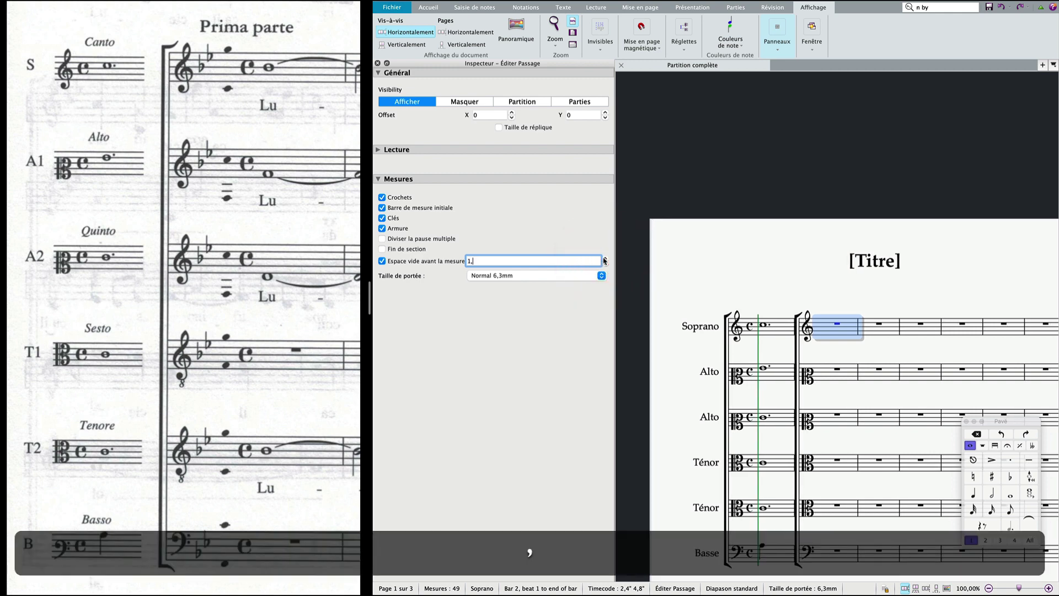
pyautogui.write('3')
pyautogui.click(776, 317)
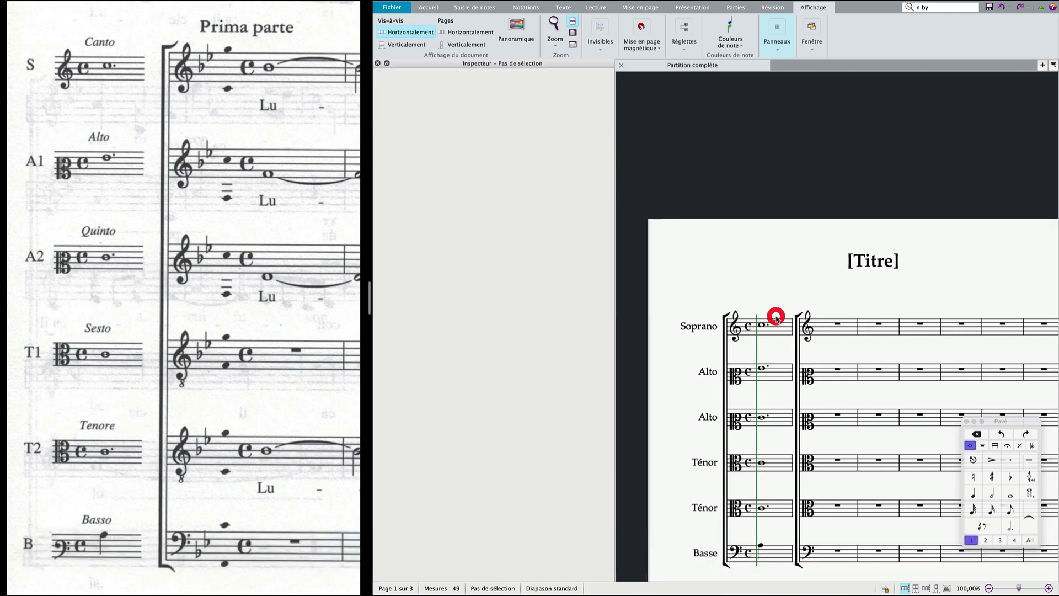
pyautogui.scroll(-5, 776, 317)
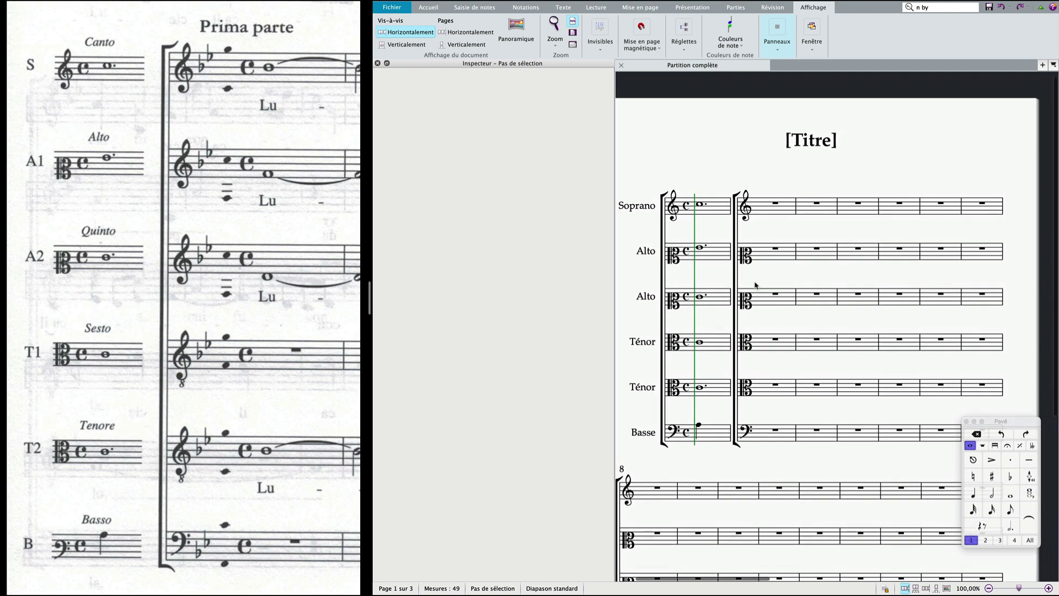
pyautogui.hscroll(-2, 755, 285)
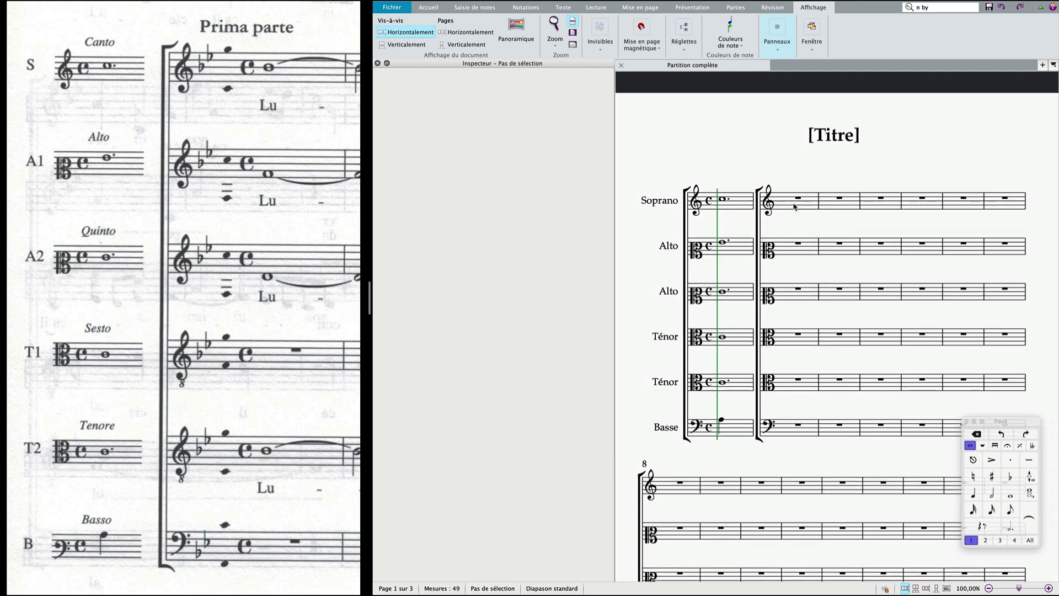
# Step: Apply a Sib majeur key signature to all staves from bar 2 to the end of the score, keeping the Masquer option on
pyautogui.click(794, 204)
pyautogui.press('shift+super+End')
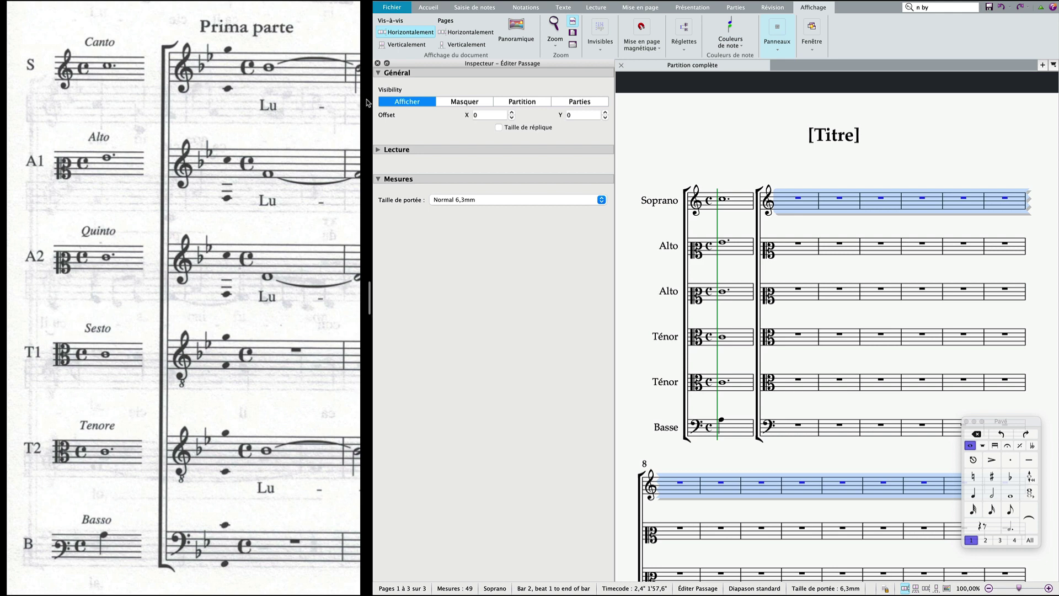
pyautogui.click(473, 7)
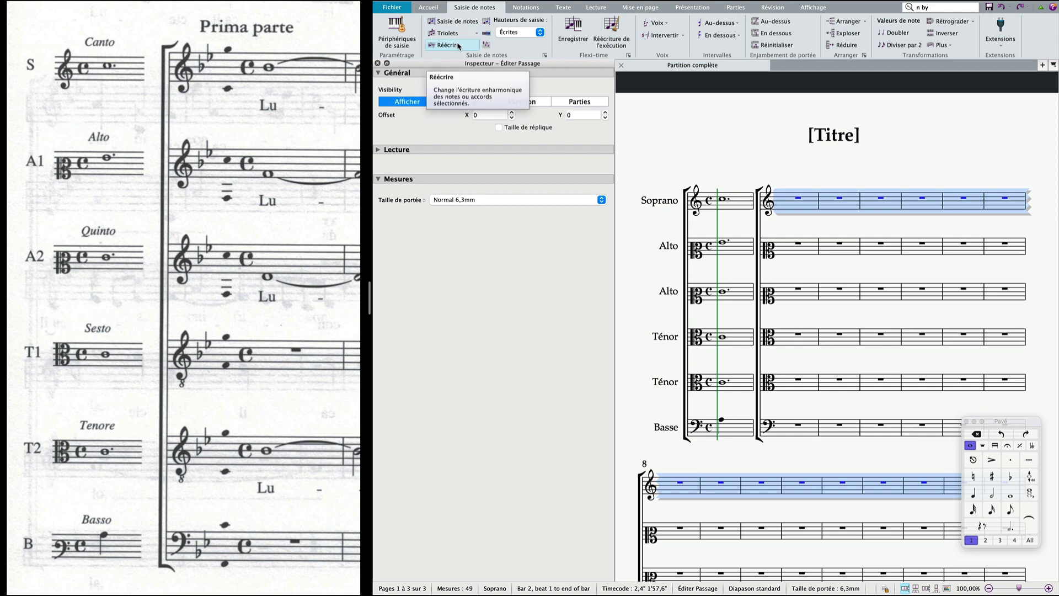
pyautogui.click(524, 8)
pyautogui.click(411, 43)
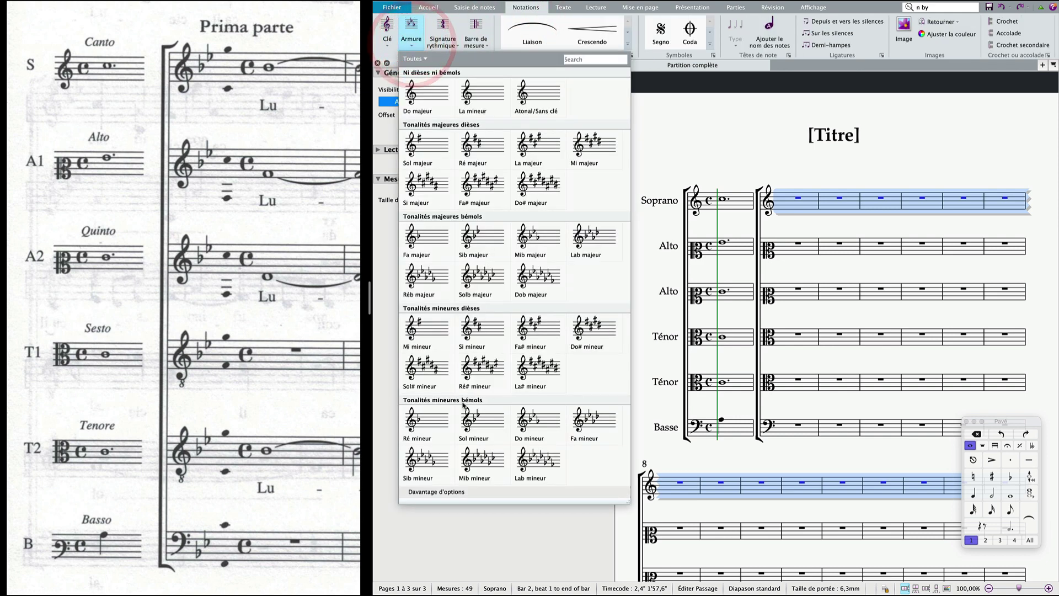
pyautogui.click(453, 492)
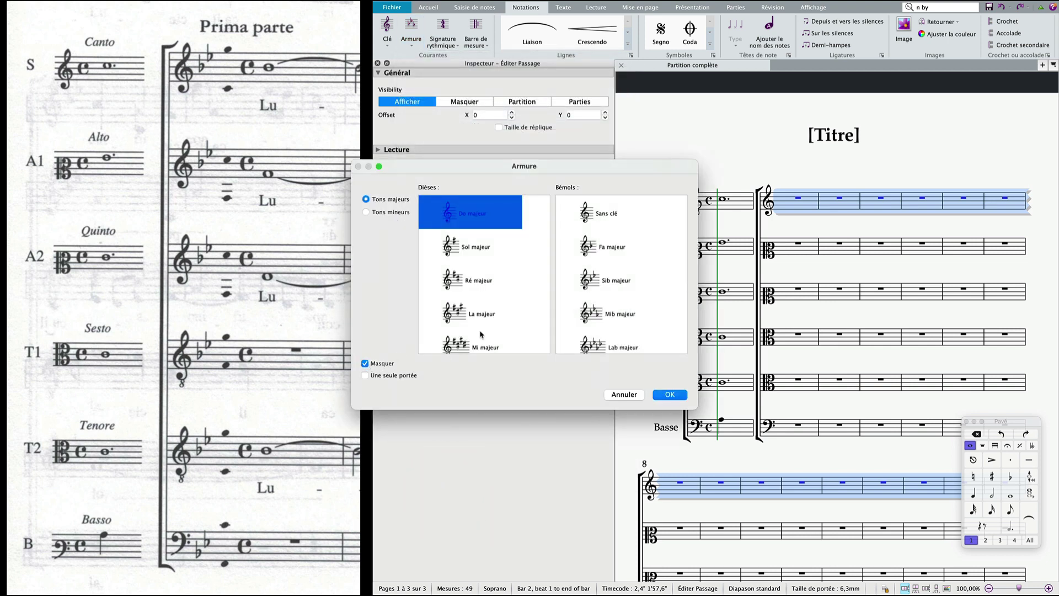
pyautogui.click(615, 282)
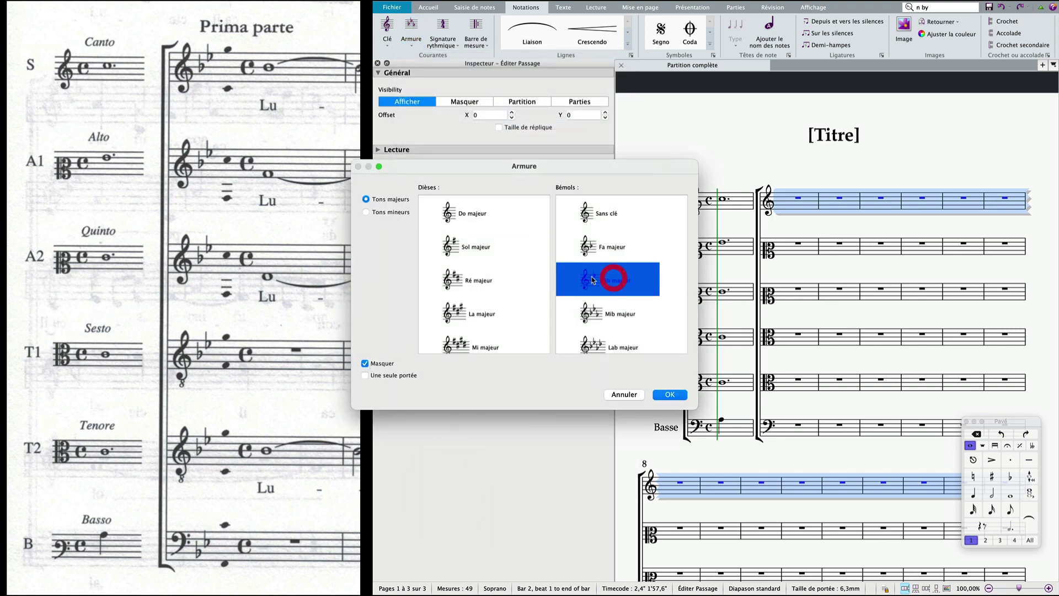
pyautogui.click(672, 395)
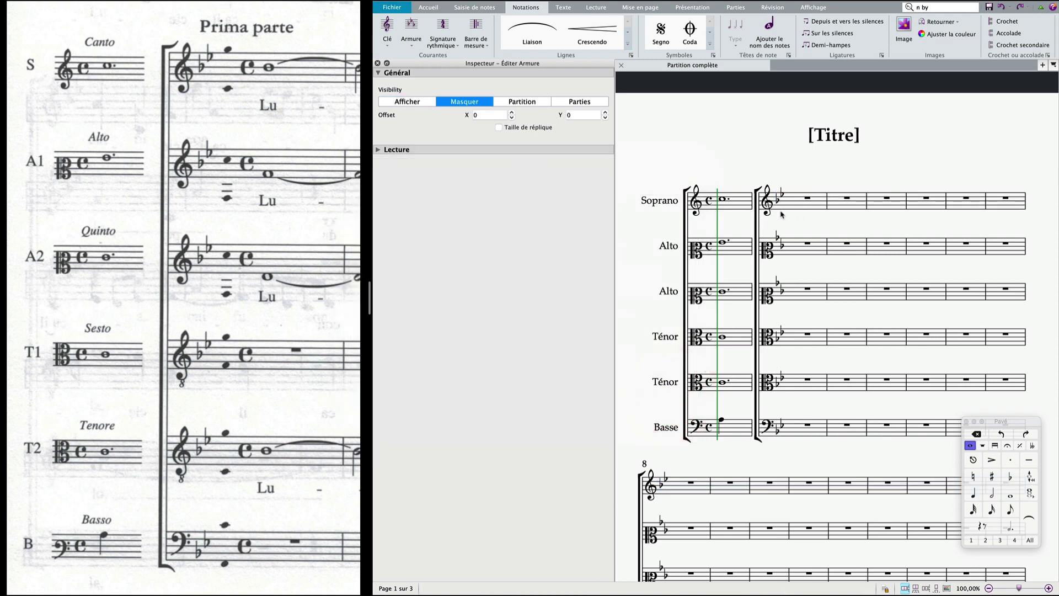
# Step: Examine the gap between the incipit bar and bar 2, comparing the two Soprano bars' properties in the Inspector
pyautogui.click(789, 210)
pyautogui.scroll(2, 789, 210)
pyautogui.click(674, 215)
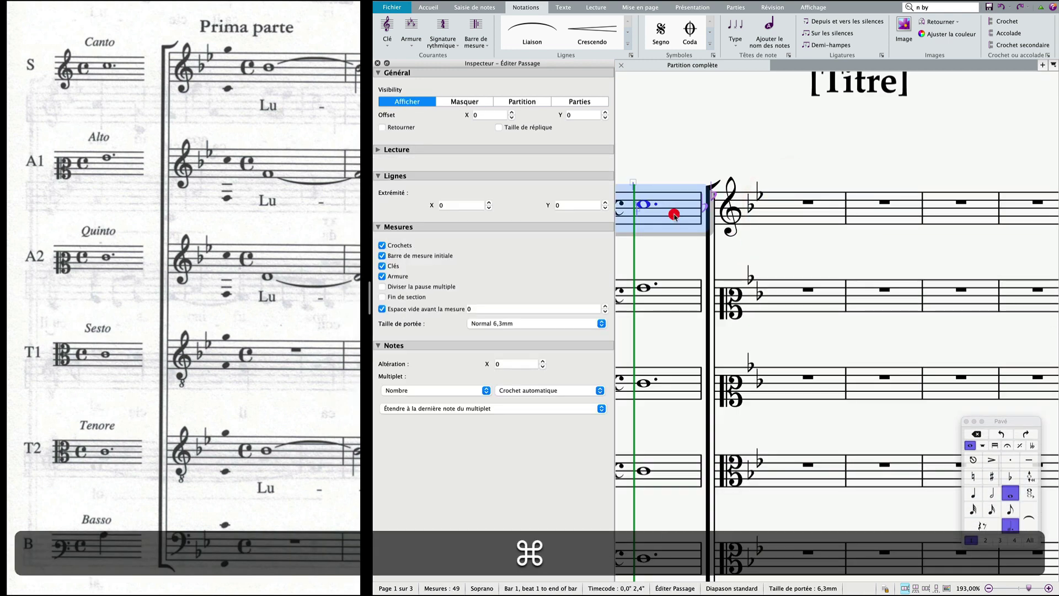
pyautogui.click(801, 217)
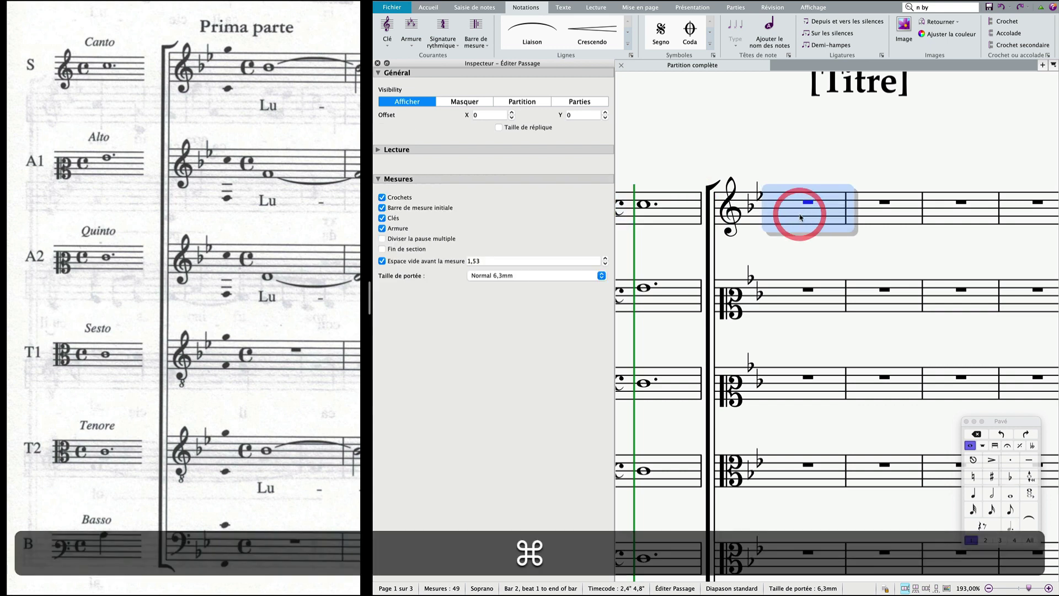
pyautogui.scroll(-2, 800, 217)
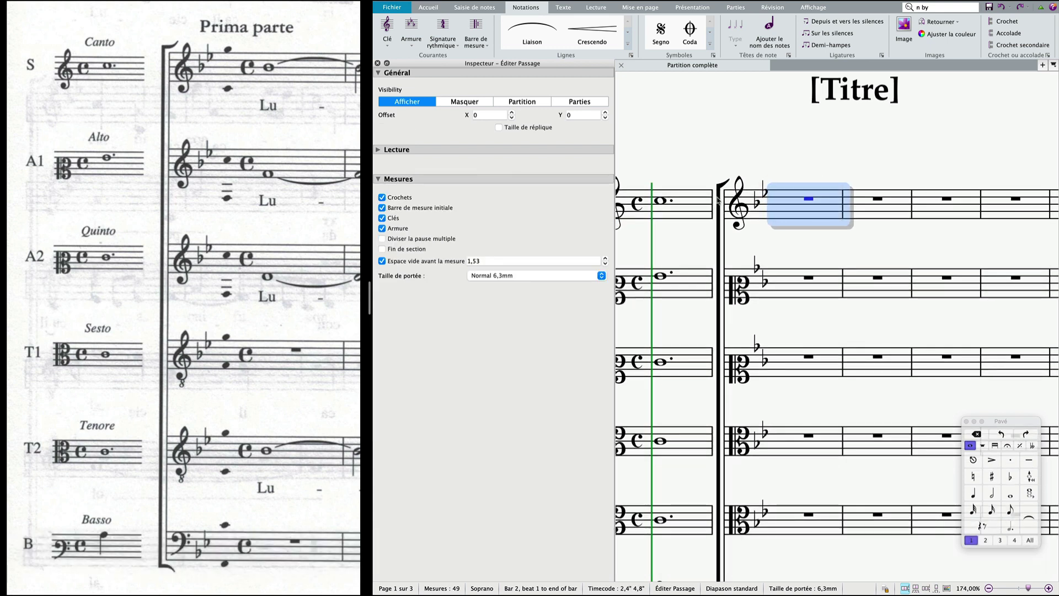
pyautogui.click(693, 207)
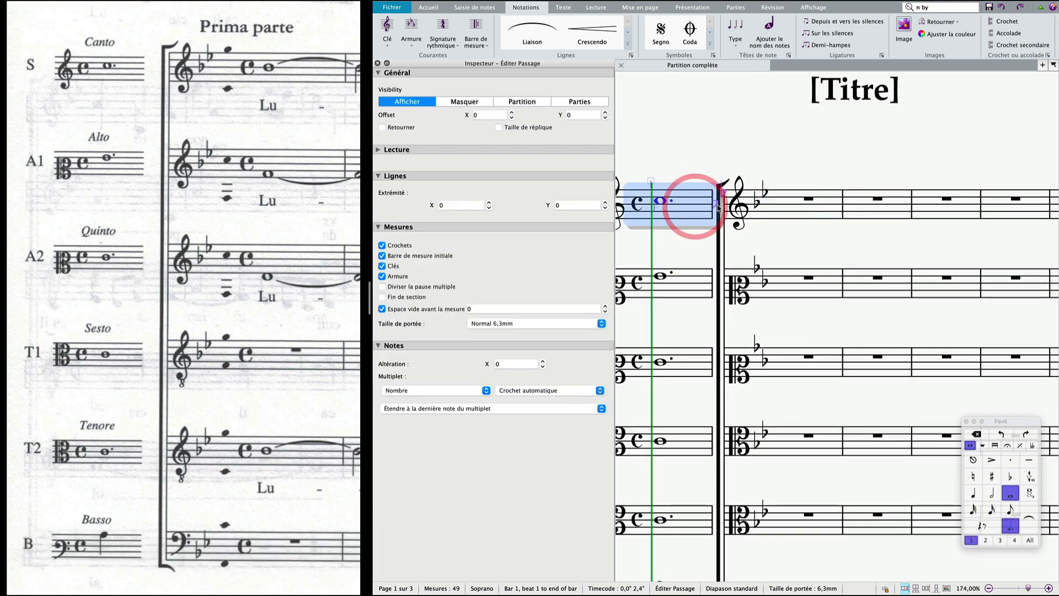
pyautogui.click(717, 206)
pyautogui.click(779, 229)
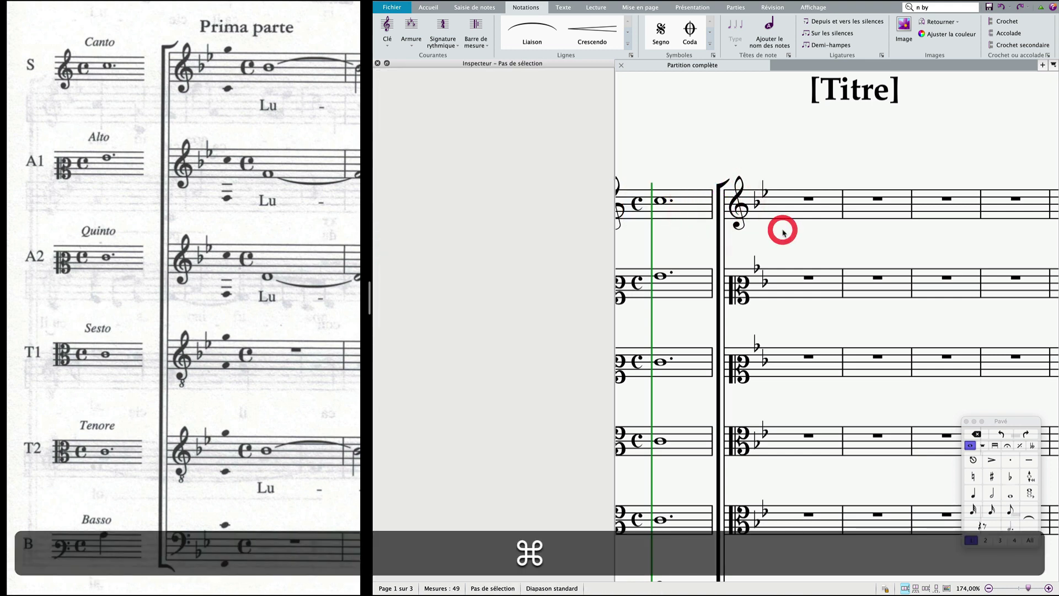
pyautogui.scroll(-3, 783, 233)
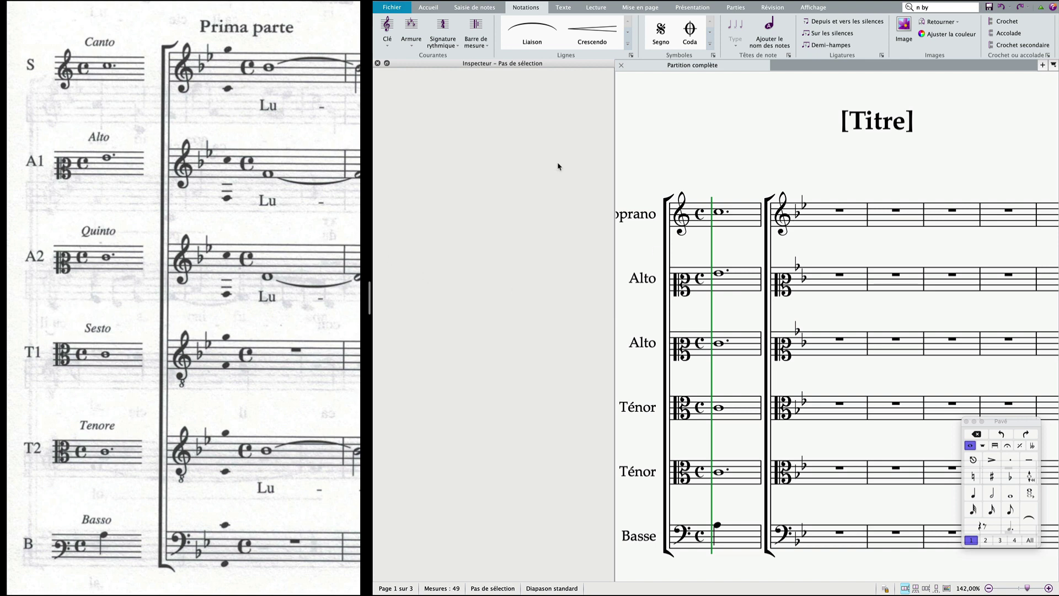
# Step: Insert a 1/4 time signature at bar 2, starting from the Soprano staff
pyautogui.click(841, 214)
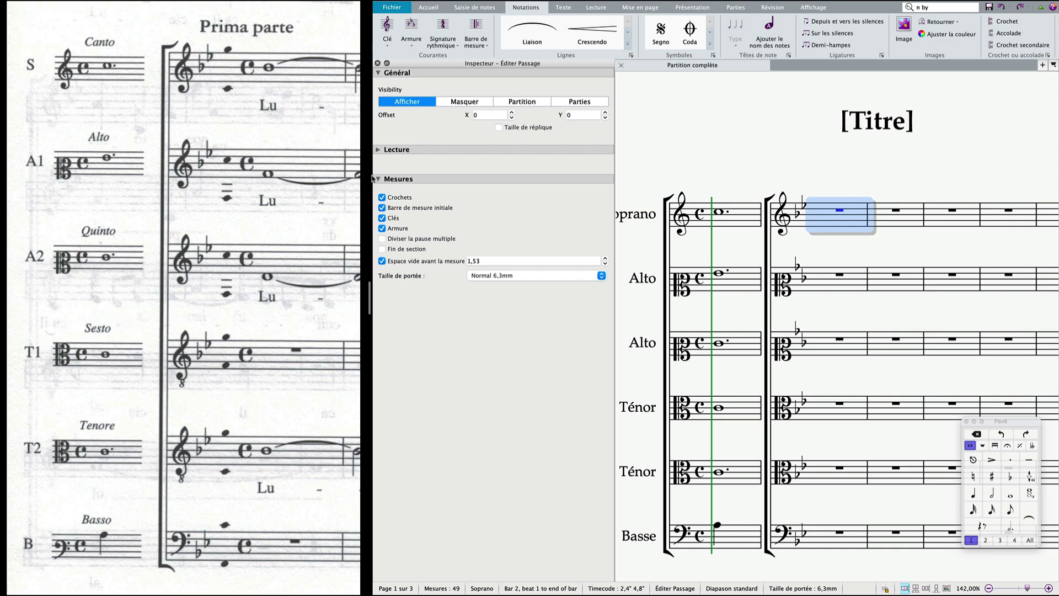
pyautogui.write('t')
pyautogui.write('1')
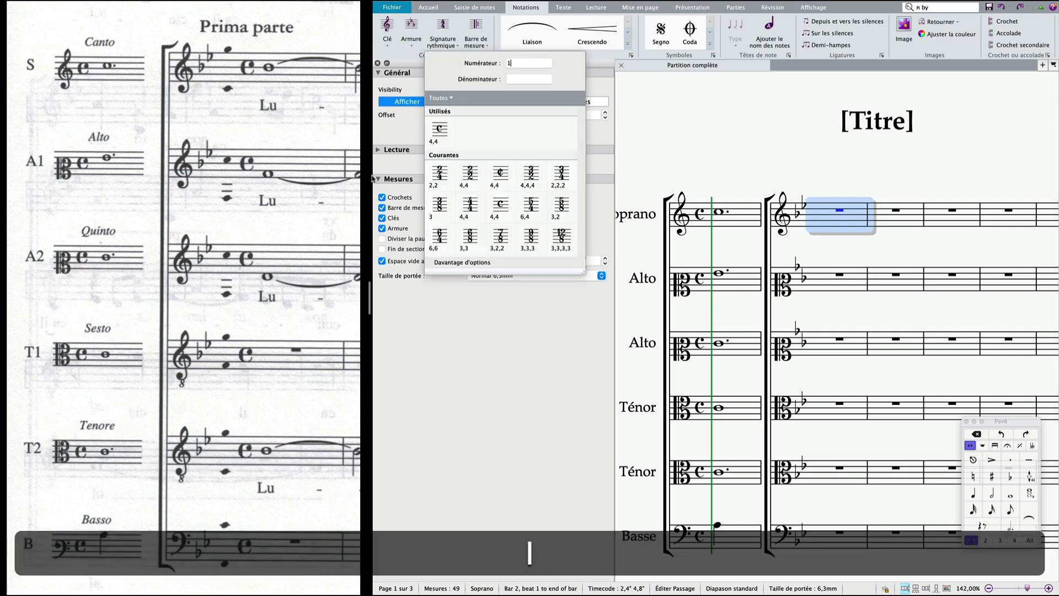
pyautogui.press('Tab')
pyautogui.write('4')
pyautogui.press('Return')
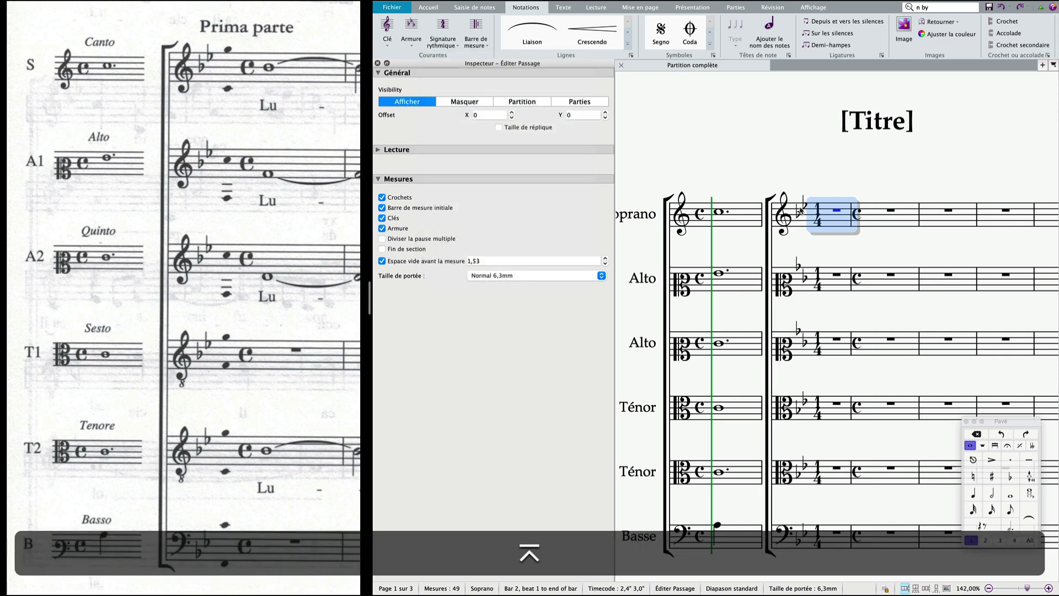
# Step: Enter the Soprano's vocal range in bar 2 as a quarter-note chord of C4 and G5
pyautogui.press('4')
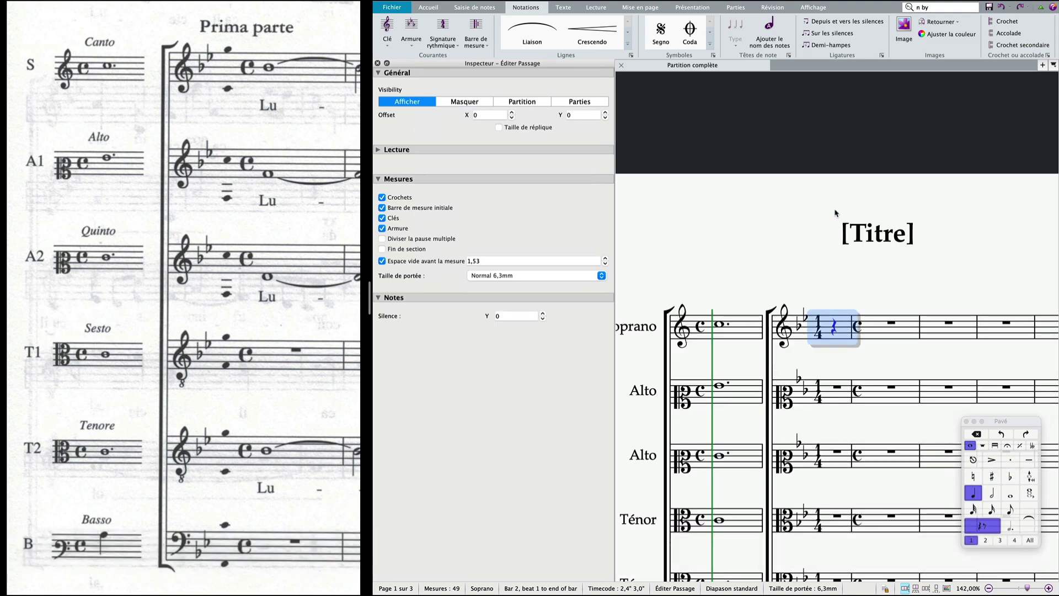
pyautogui.press('c')
pyautogui.press('super+Down')
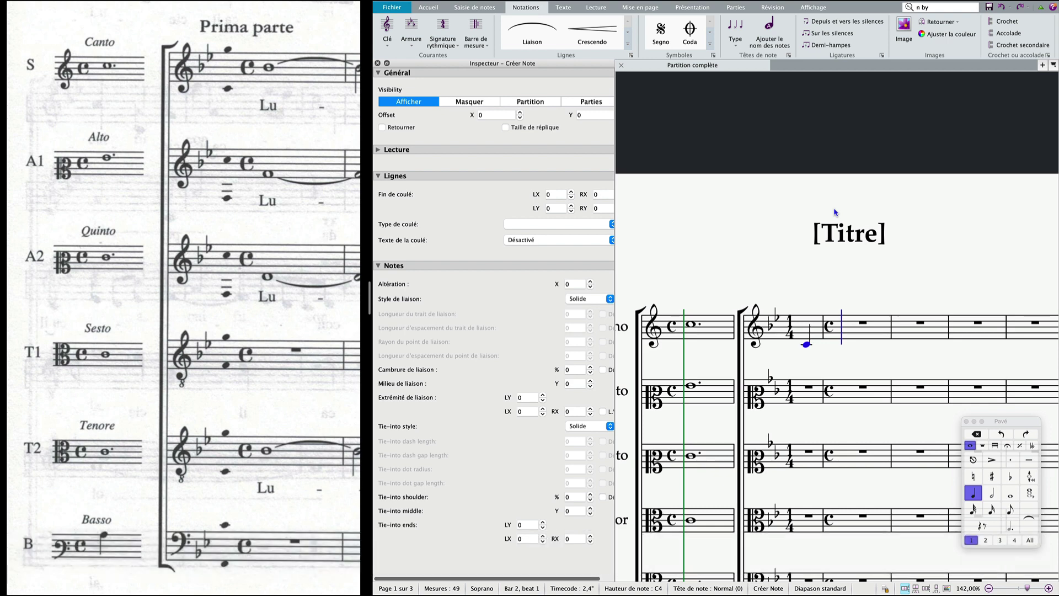
pyautogui.hotkey('shift', 'g')
pyautogui.press('super+Up')
# Step: Enter a quarter note F3 in bar 2 of the first Alto staff
pyautogui.press('alt+super+Down')
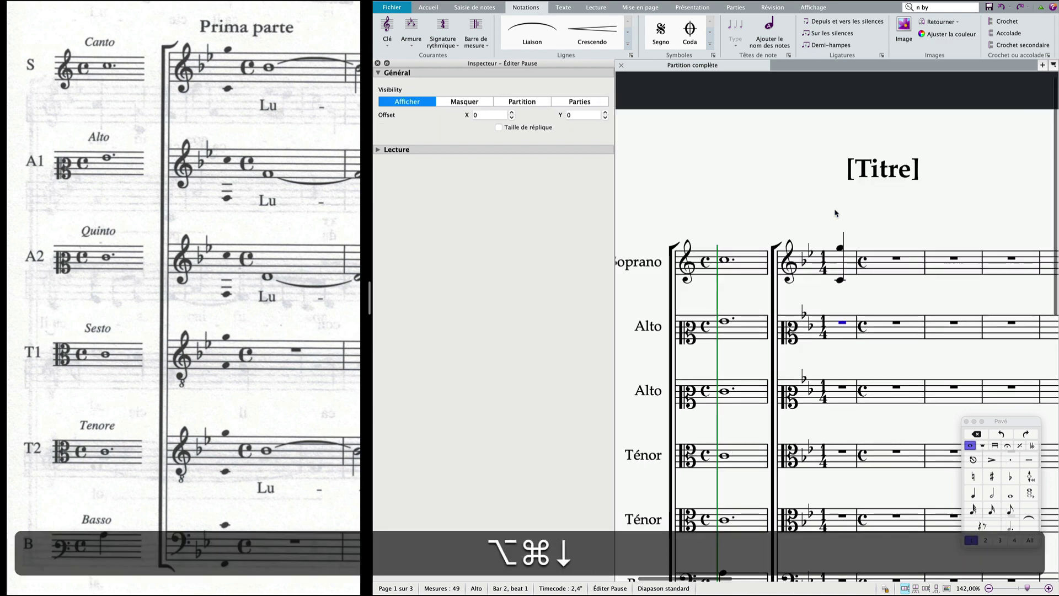
pyautogui.press('4')
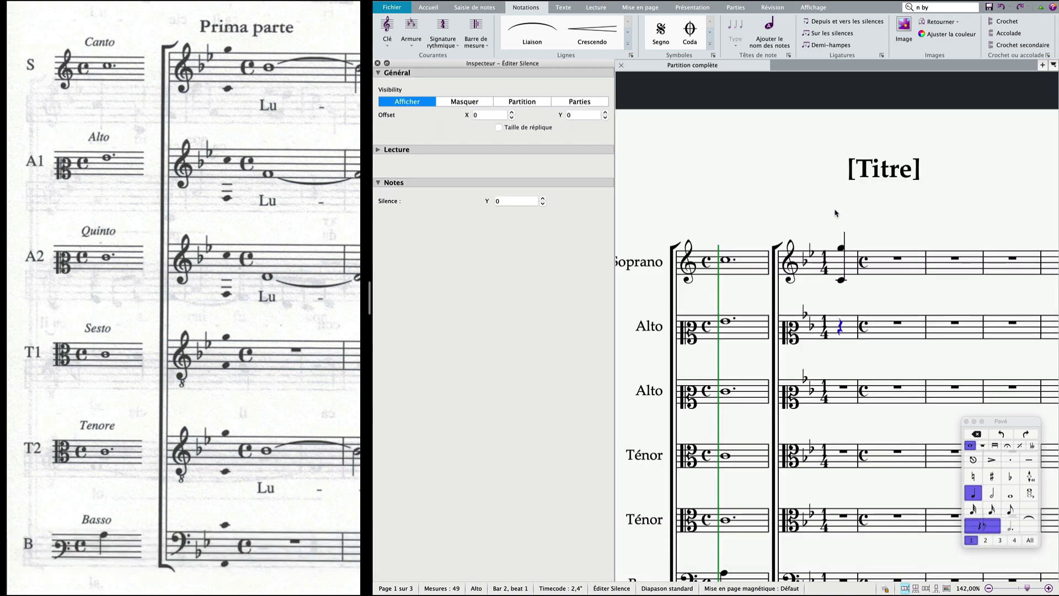
pyautogui.press('f')
pyautogui.press('super+Down')
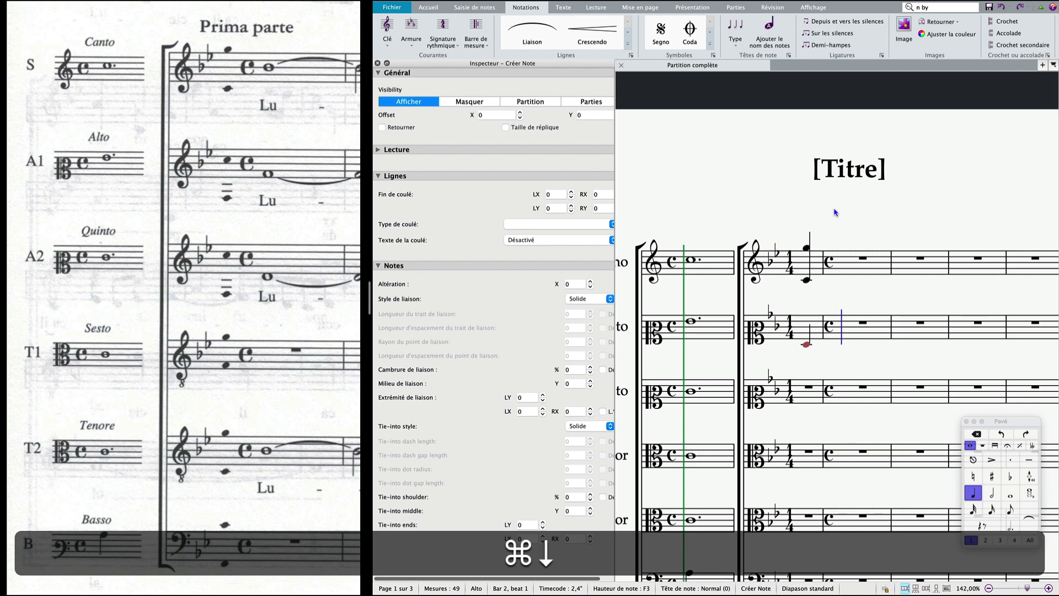
pyautogui.press('Escape')
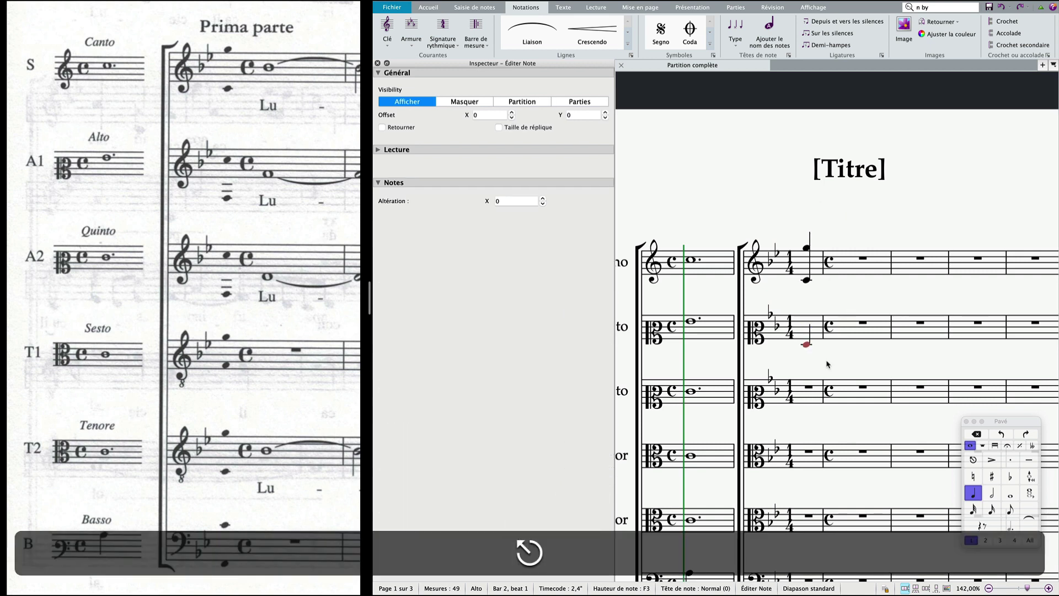
# Step: Apply a Clé de sol to the first Alto from bar 2 to the end, and copy the clef to the second Alto
pyautogui.click(817, 330)
pyautogui.press('shift+super+End')
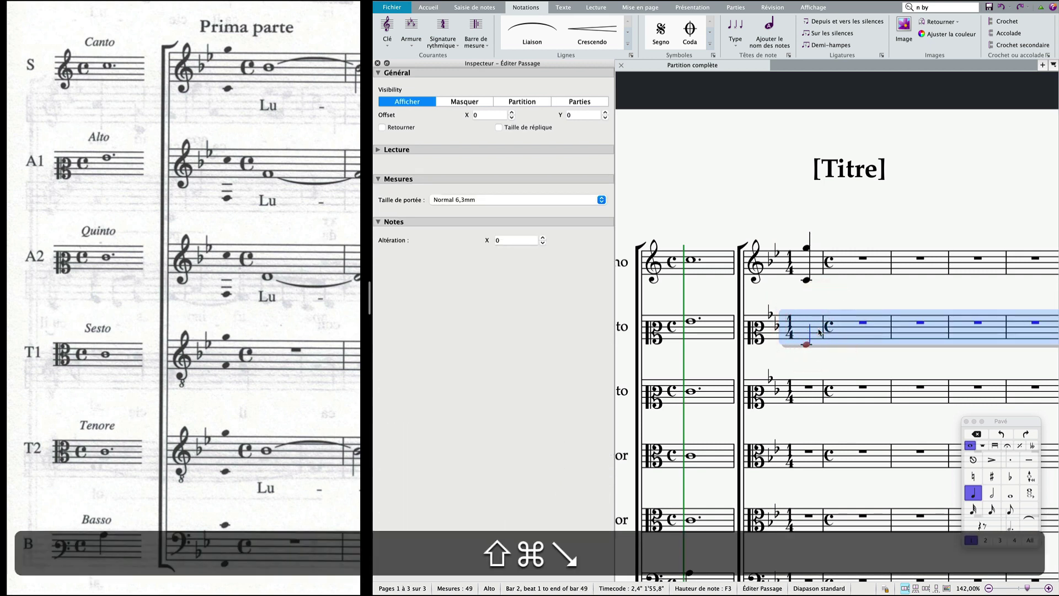
pyautogui.press('q')
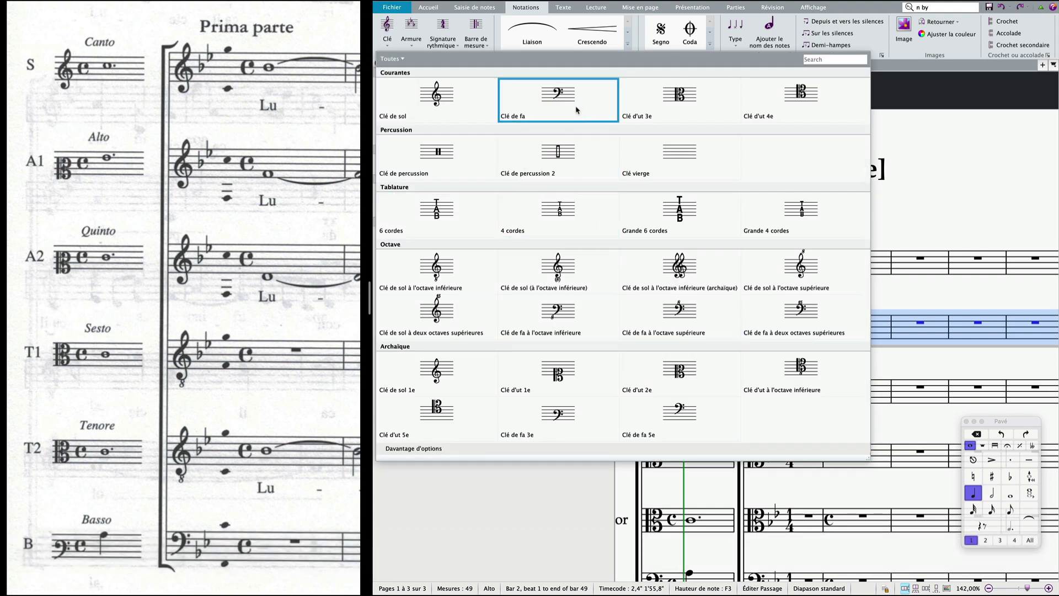
pyautogui.click(450, 97)
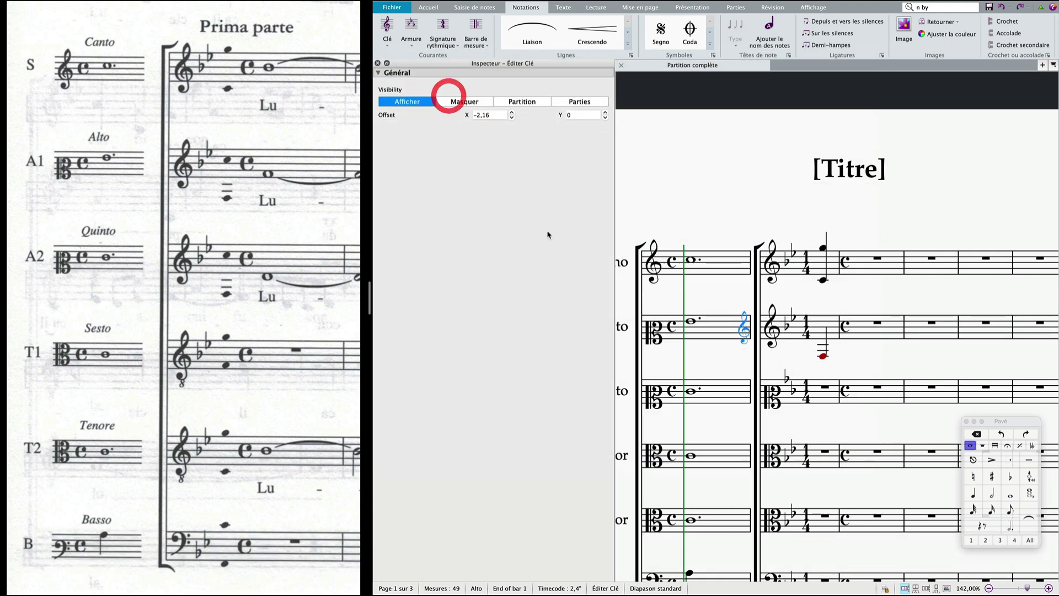
pyautogui.keyDown('alt'); pyautogui.keyDown('shift'); pyautogui.click(744, 392); pyautogui.keyUp('shift'); pyautogui.keyUp('alt')
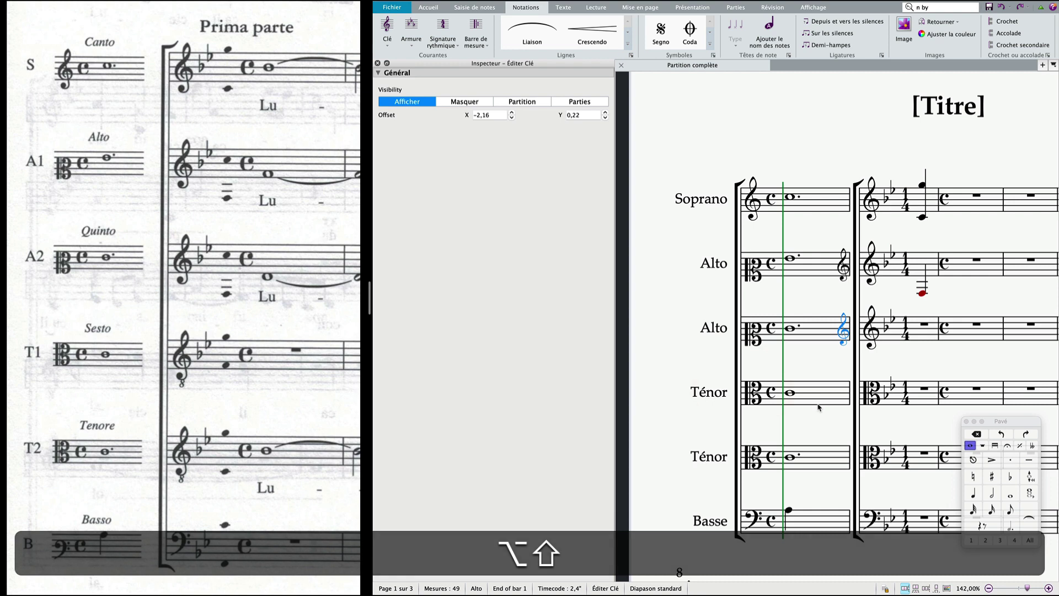
# Step: Apply a Clé de sol à l'octave inférieure to the first Ténor from bar 2 to the end, and copy it to the second Ténor
pyautogui.click(931, 398)
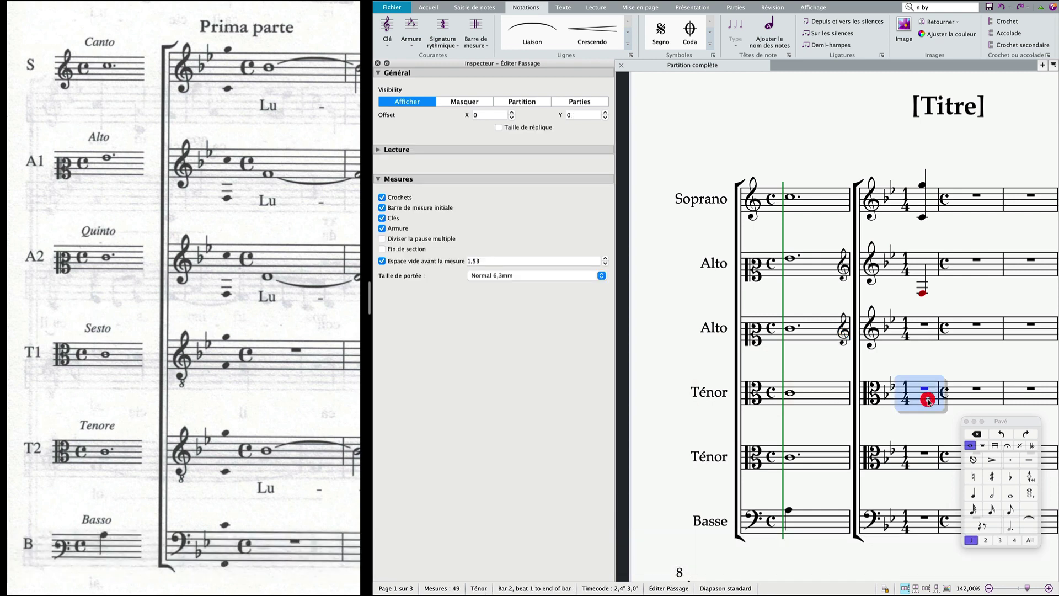
pyautogui.press('super+shift+End')
pyautogui.press('q')
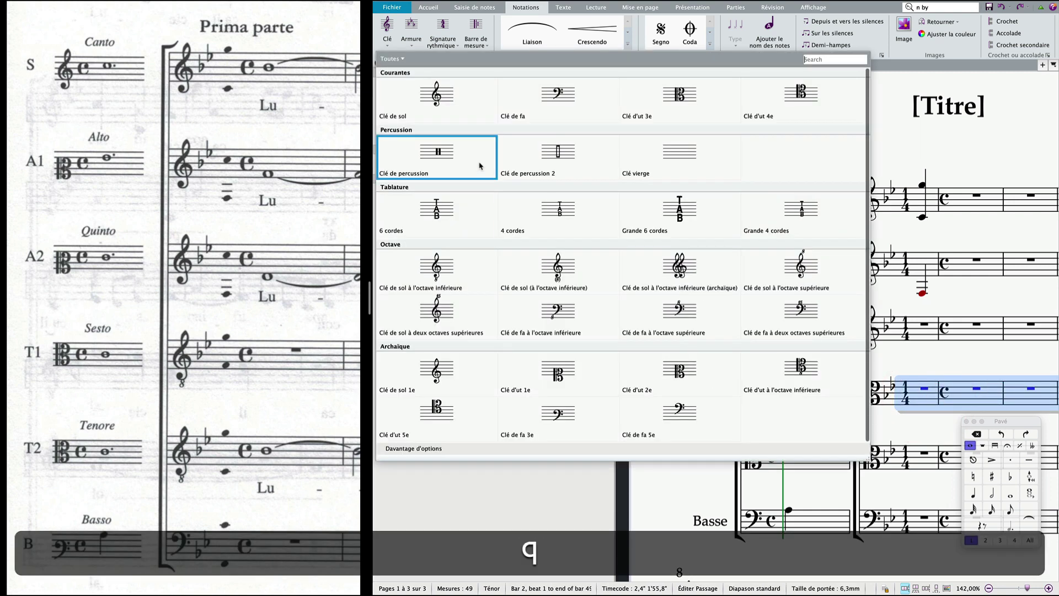
pyautogui.click(459, 263)
pyautogui.scroll(-3, 840, 462)
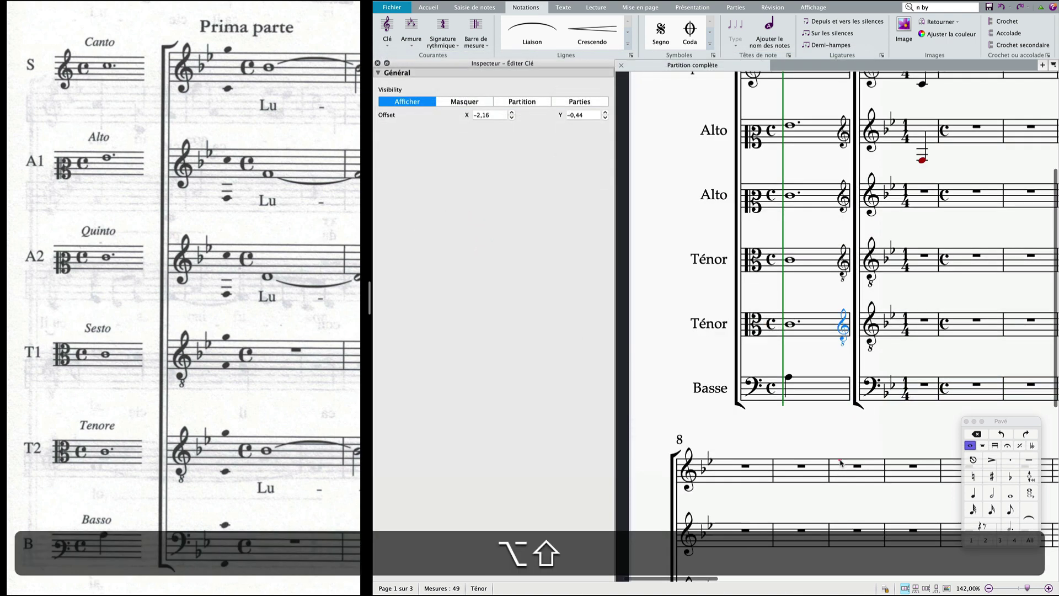
pyautogui.click(839, 462)
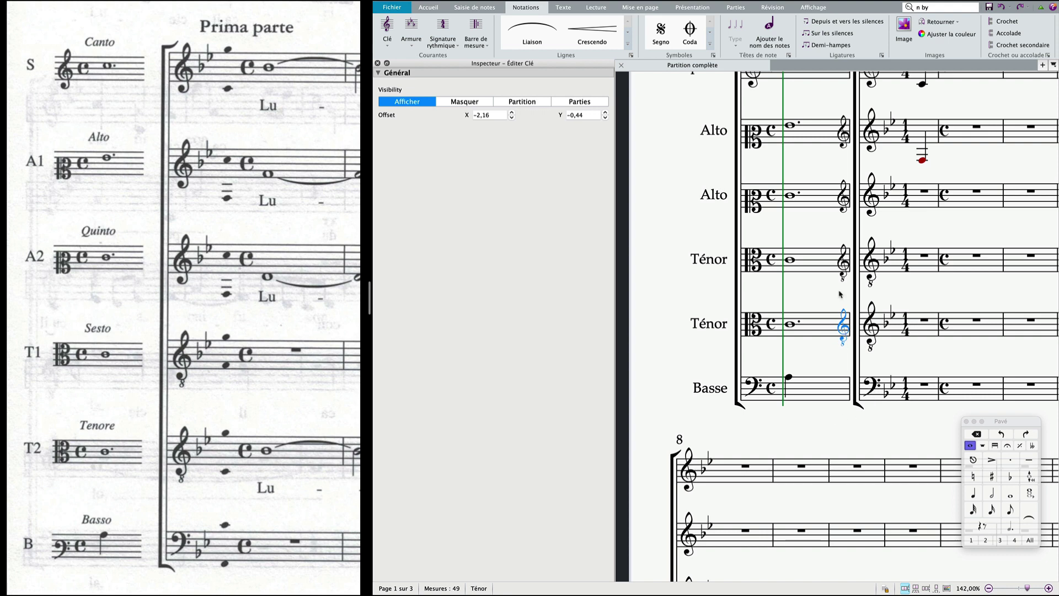
# Step: Hide the clef changes at the end of bar 1 on both Alto and both Ténor staves
pyautogui.keyDown('super'); pyautogui.click(842, 263); pyautogui.keyUp('super')
pyautogui.keyDown('super'); pyautogui.click(842, 199); pyautogui.keyUp('super')
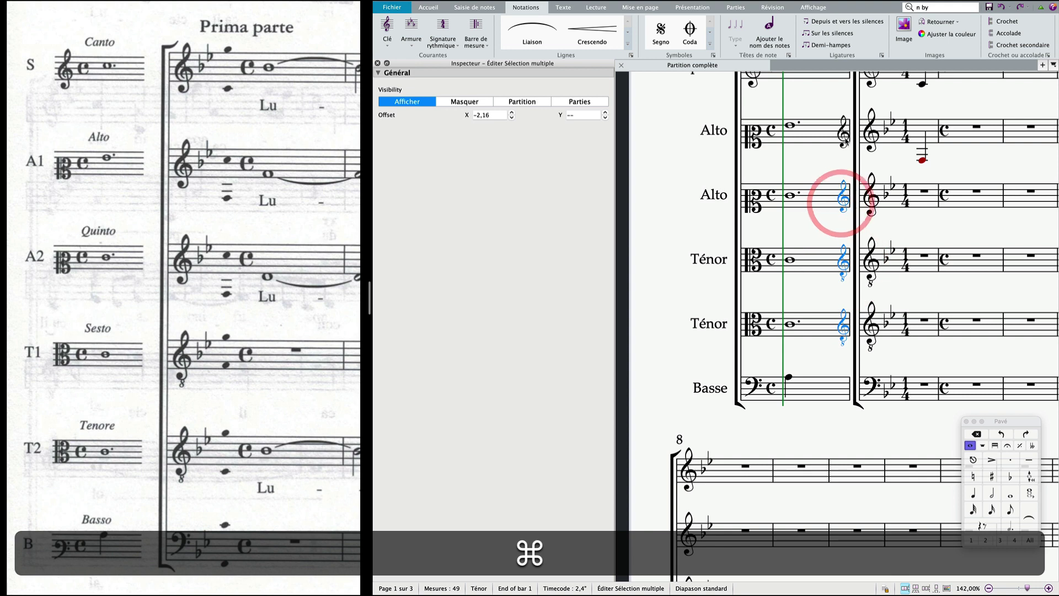
pyautogui.keyDown('super'); pyautogui.click(844, 135); pyautogui.keyUp('super')
pyautogui.press('shift+super+h')
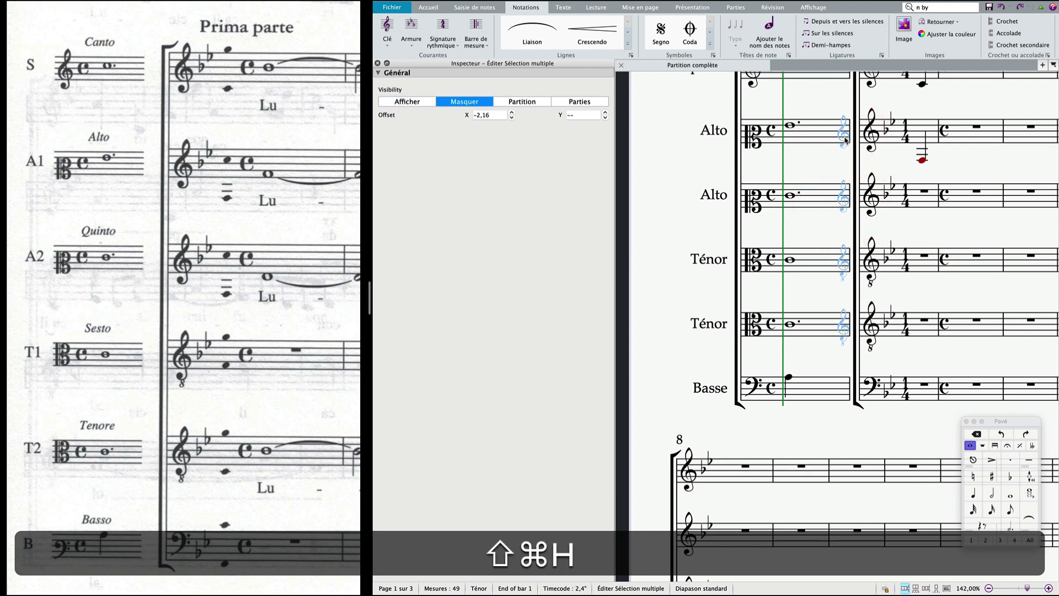
pyautogui.click(935, 218)
# Step: Add C5 above the F3 in the first Alto's bar 2 to complete its range chord
pyautogui.scroll(2, 921, 190)
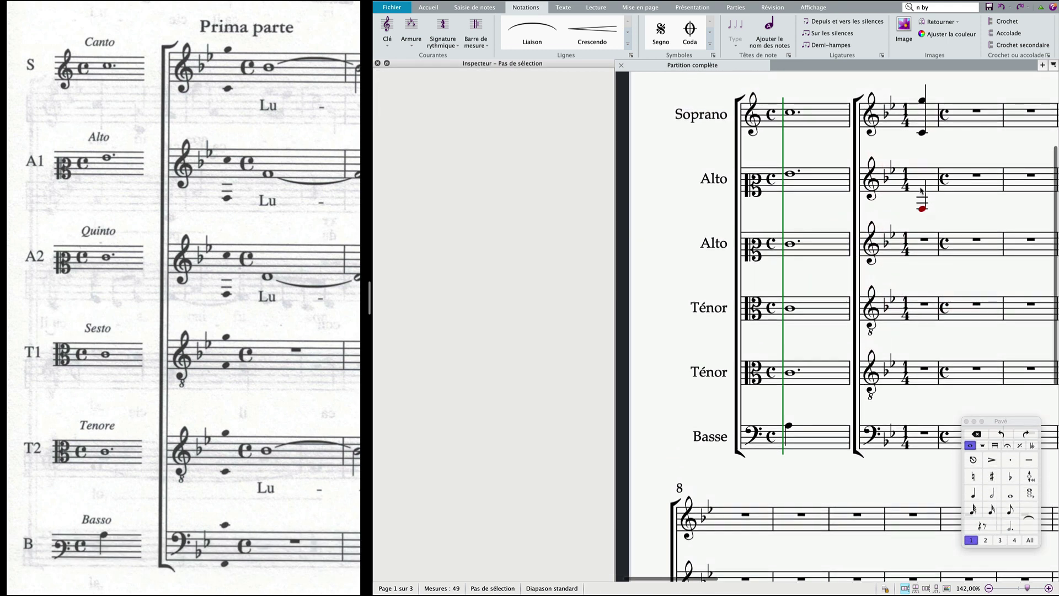
pyautogui.click(920, 189)
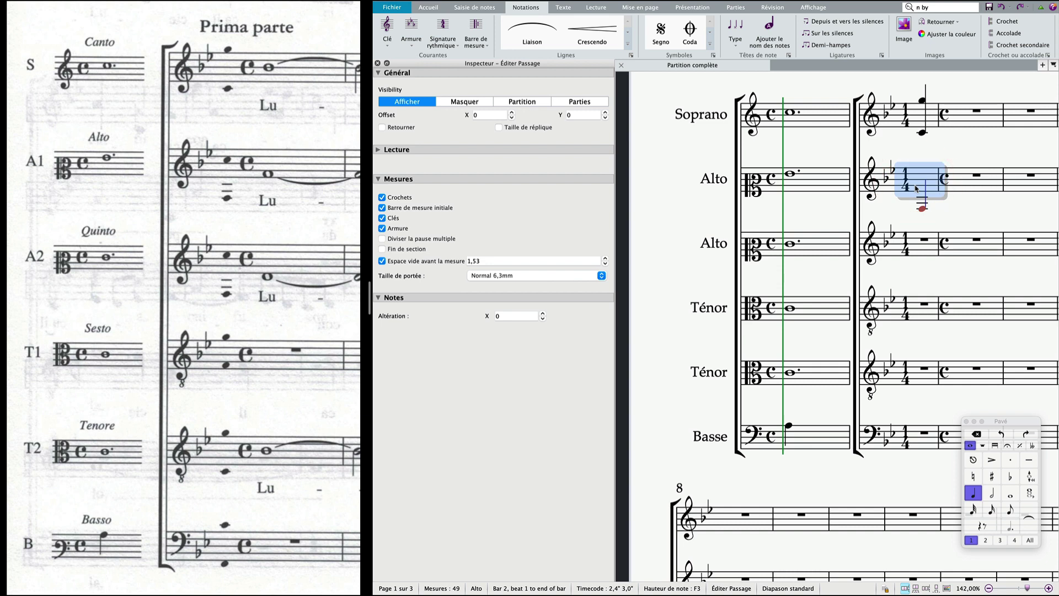
pyautogui.press('(')
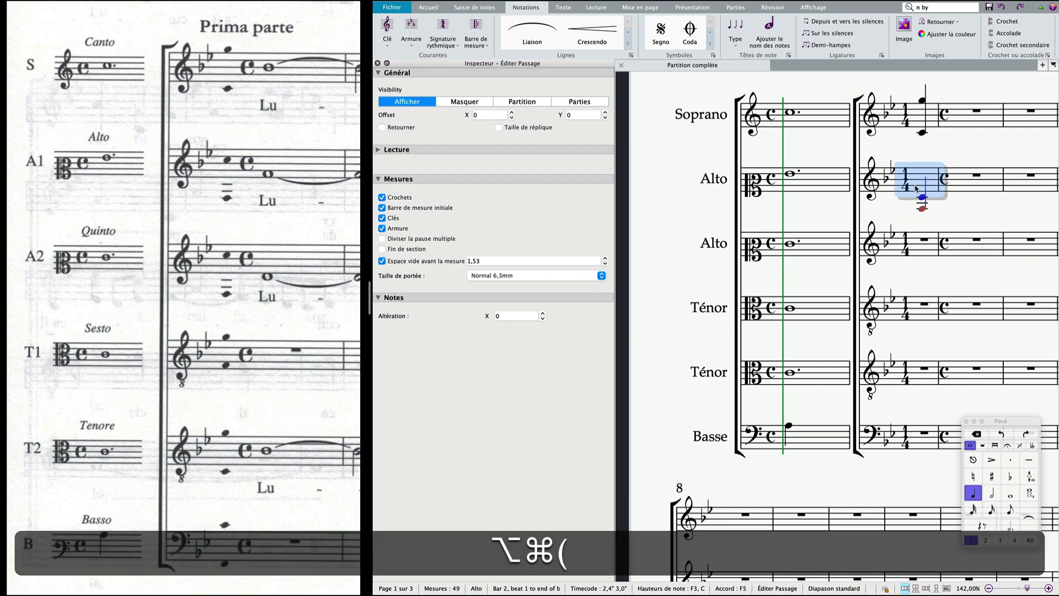
pyautogui.press('alt+super+Left')
pyautogui.press('super+Right')
pyautogui.press('super+Up')
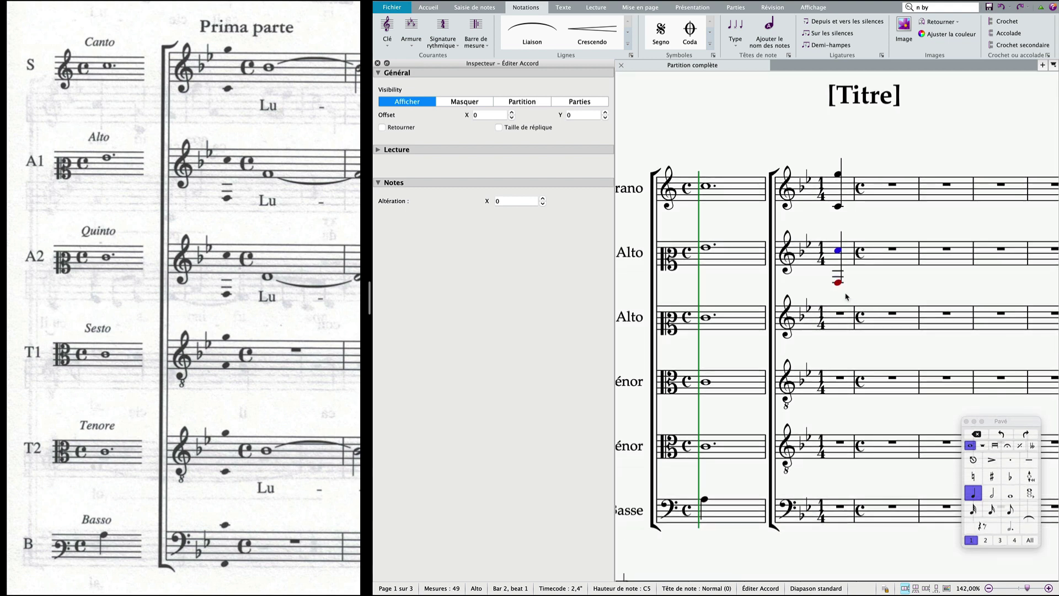
# Step: Copy the first Alto's bar 2 chord to the second Alto and first Ténor, and lower the Ténor's upper note to G4
pyautogui.click(836, 263)
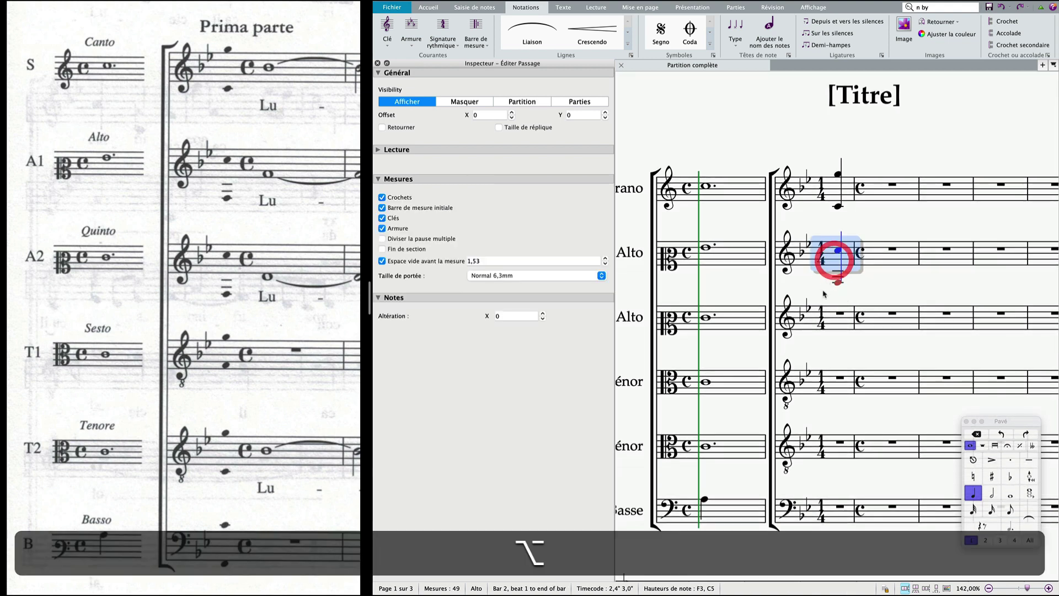
pyautogui.keyDown('alt'); pyautogui.click(830, 326); pyautogui.keyUp('alt')
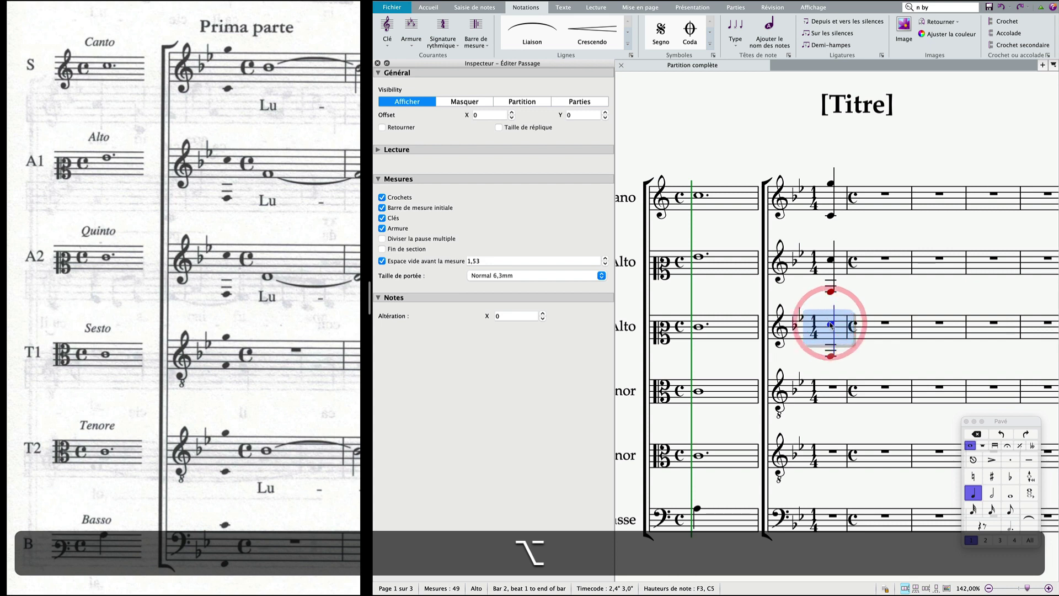
pyautogui.keyDown('alt'); pyautogui.click(826, 395); pyautogui.keyUp('alt')
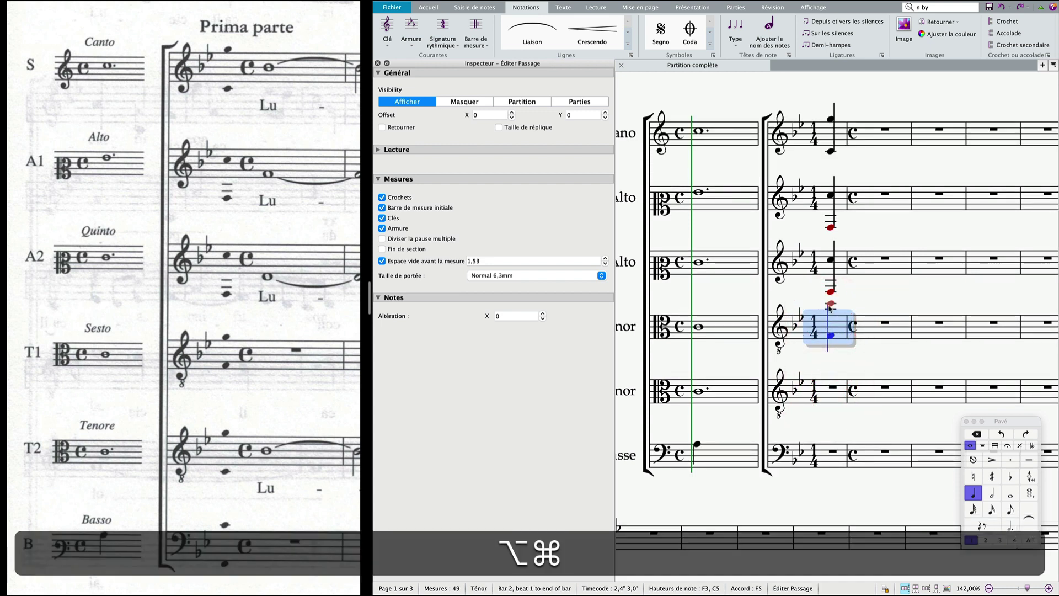
pyautogui.press('alt+super+i')
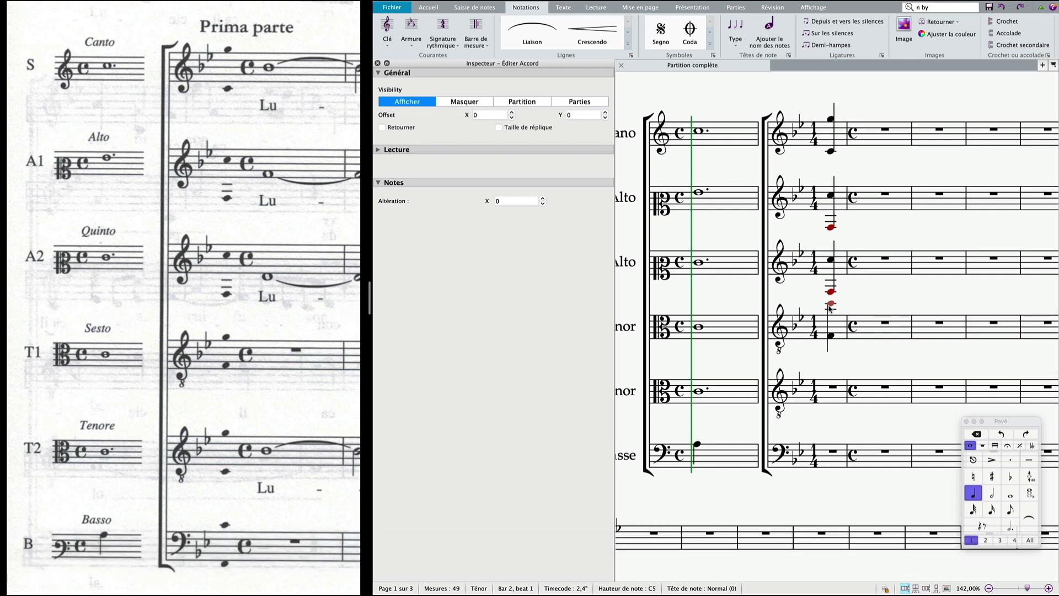
pyautogui.press('super+Down')
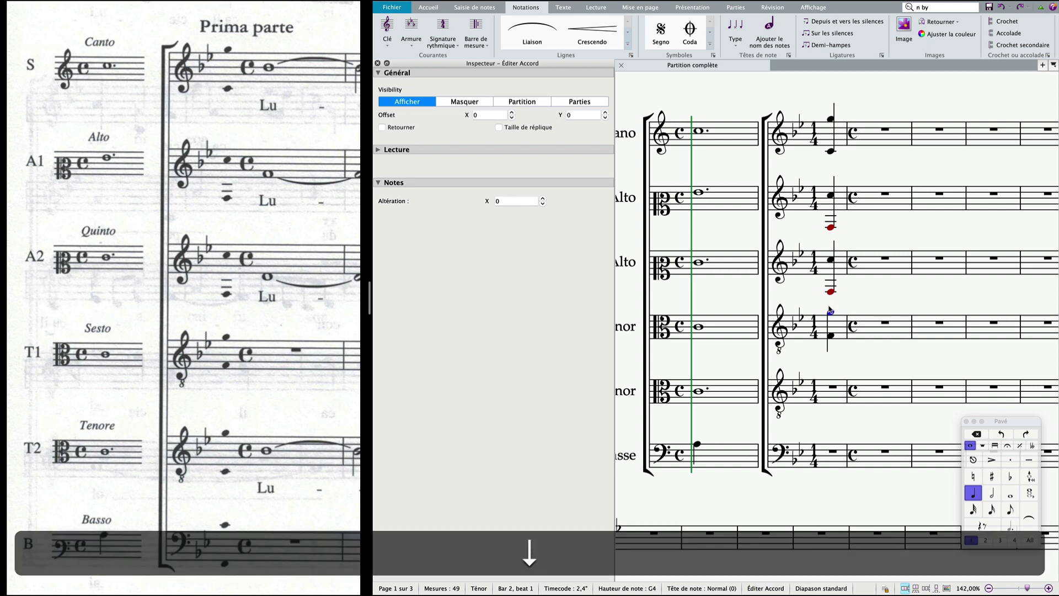
# Step: Look up the Note supérieure ou notes seules selection filter among the filters for notes in chords
pyautogui.click(428, 8)
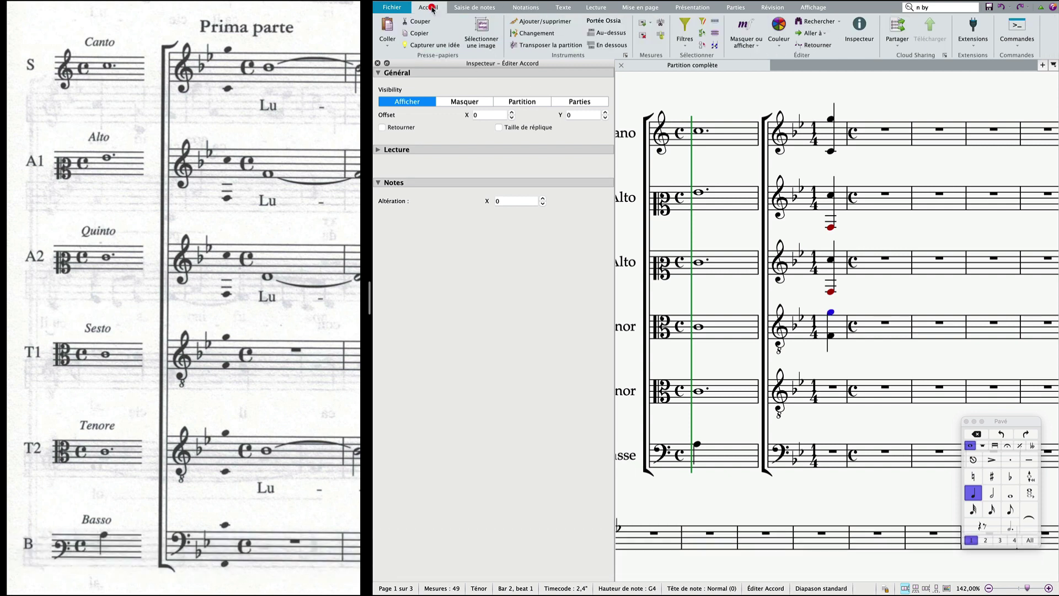
pyautogui.click(685, 39)
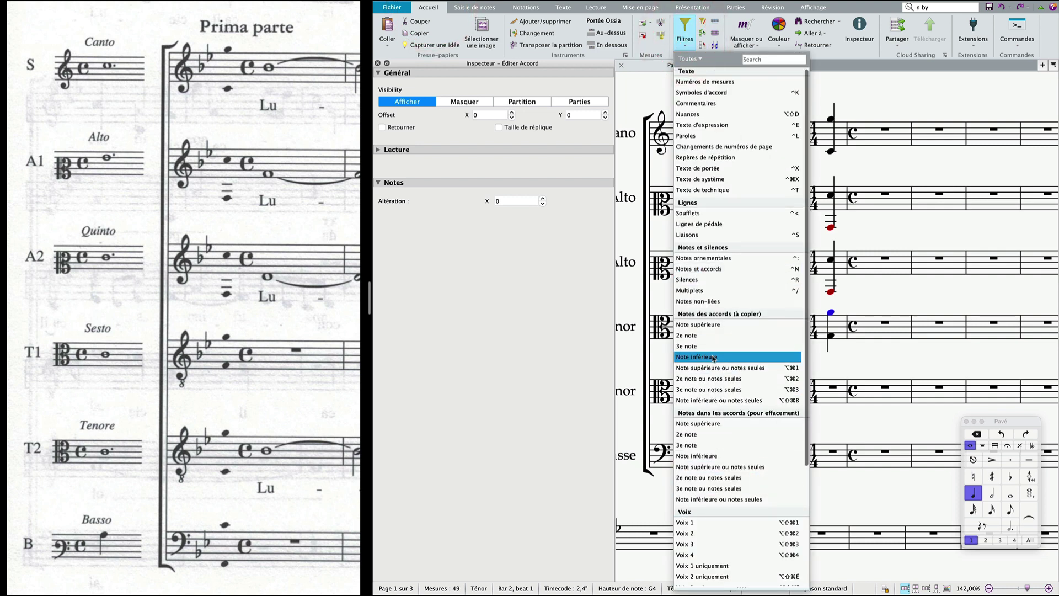
pyautogui.click(784, 368)
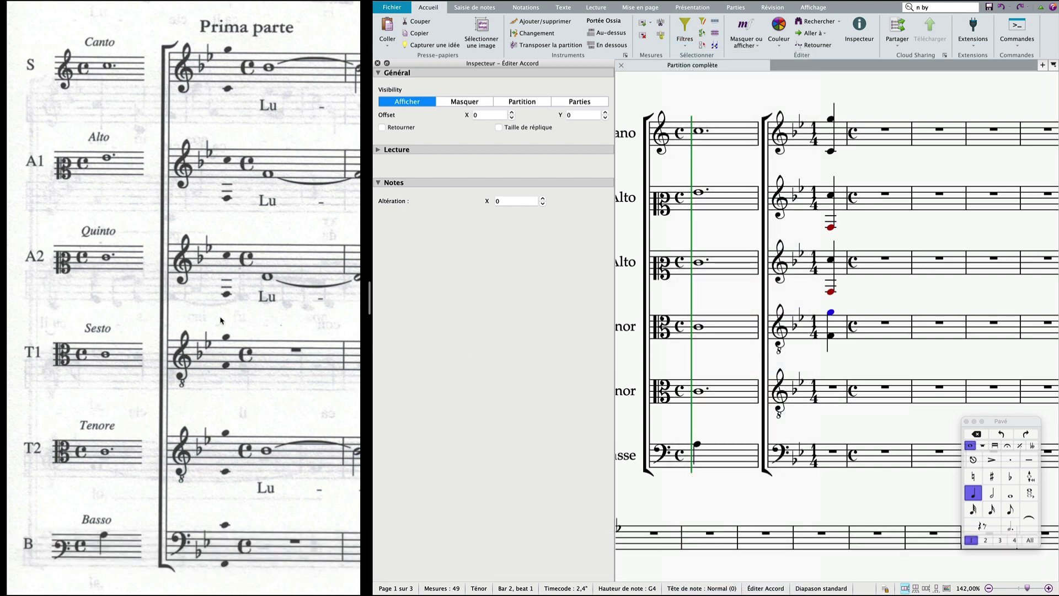
# Step: Copy the first Ténor's bar 2 chord to the second Ténor and lower its bottom note to C3
pyautogui.click(837, 326)
pyautogui.keyDown('alt'); pyautogui.click(823, 396); pyautogui.keyUp('alt')
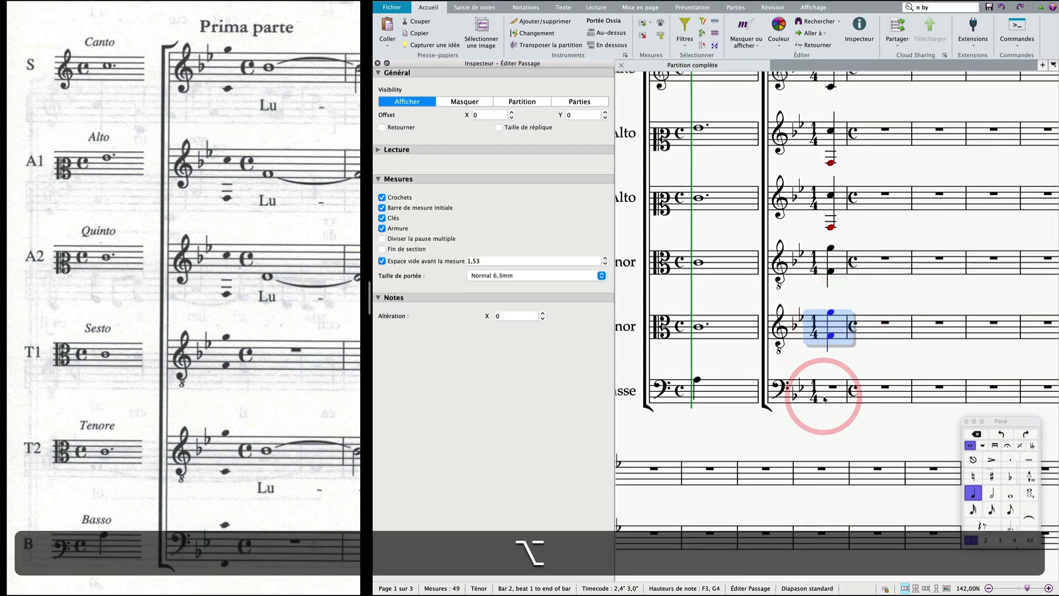
pyautogui.press('alt+shift+super+b')
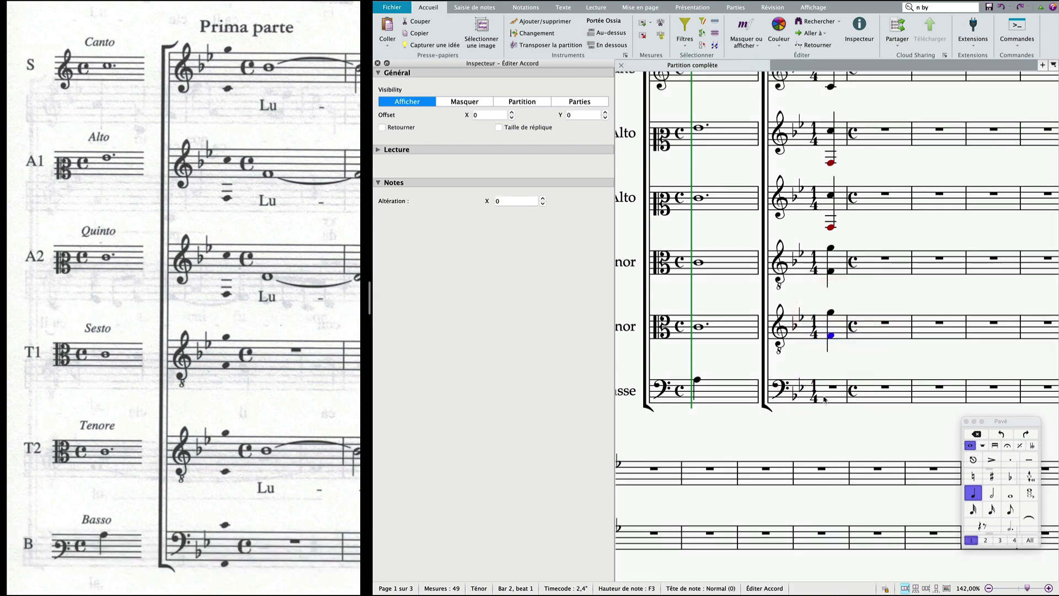
pyautogui.press('Down')
pyautogui.press('Down')
pyautogui.press('Down')
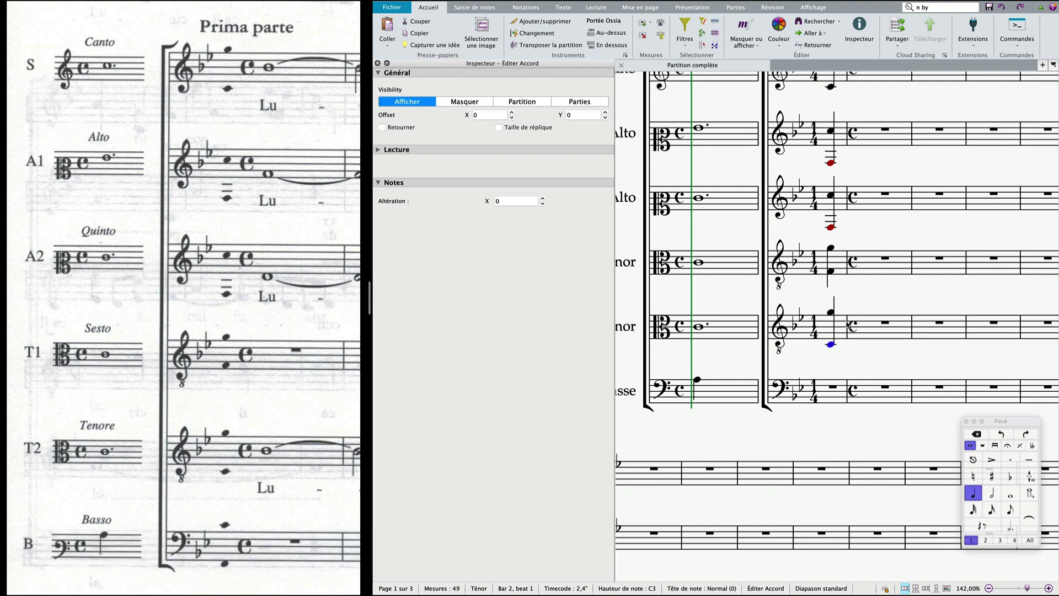
# Step: Copy the second Ténor's bar 2 chord to the Basse and transpose it down to F2 and C4
pyautogui.click(830, 327)
pyautogui.keyDown('alt'); pyautogui.click(826, 396); pyautogui.keyUp('alt')
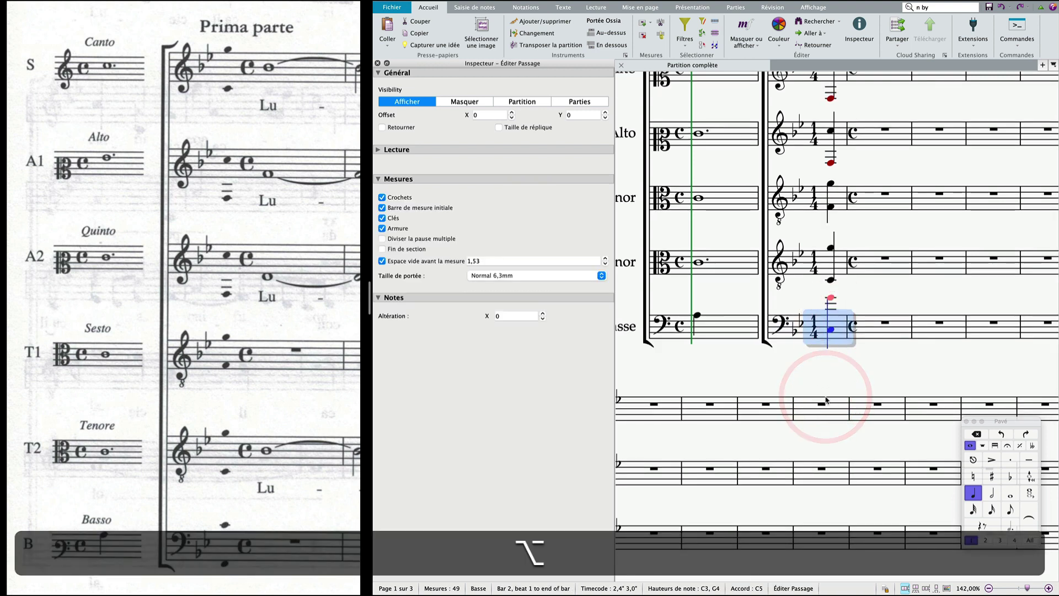
pyautogui.press('super+Down')
pyautogui.press('super+Down')
pyautogui.press('super+Up')
pyautogui.press('Up')
pyautogui.press('Up')
pyautogui.press('Up')
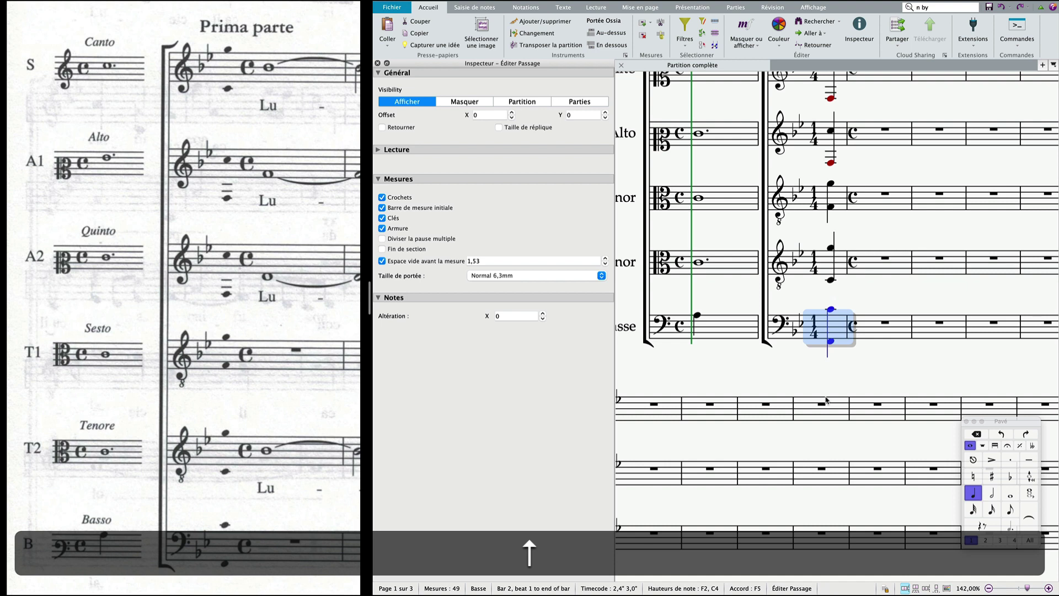
# Step: Apply the Sans hampe notehead type to the range chords in bar 2 of all six staves
pyautogui.scroll(5, 838, 309)
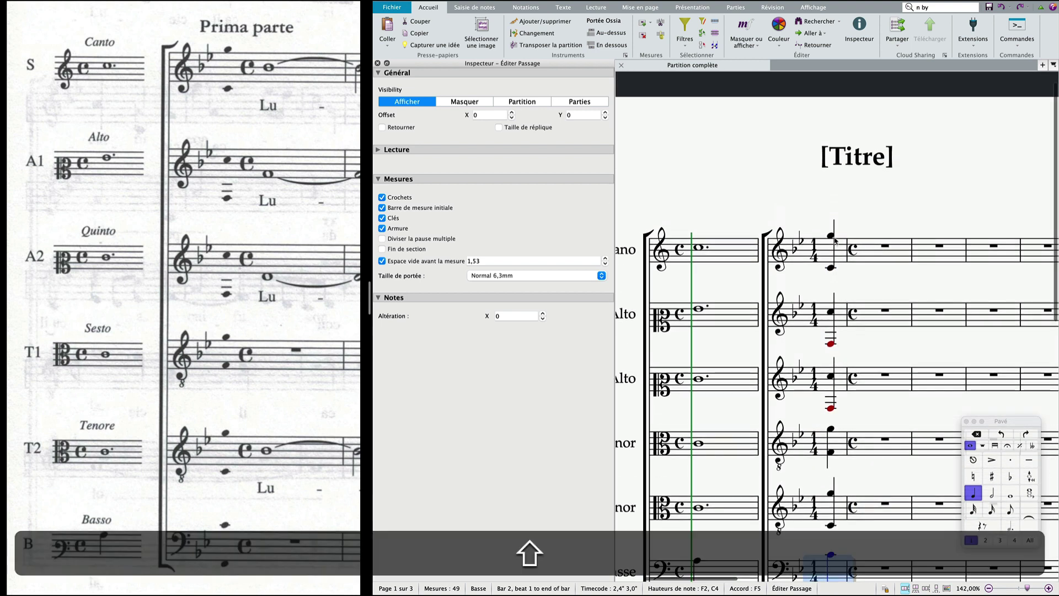
pyautogui.keyDown('shift'); pyautogui.click(833, 225); pyautogui.keyUp('shift')
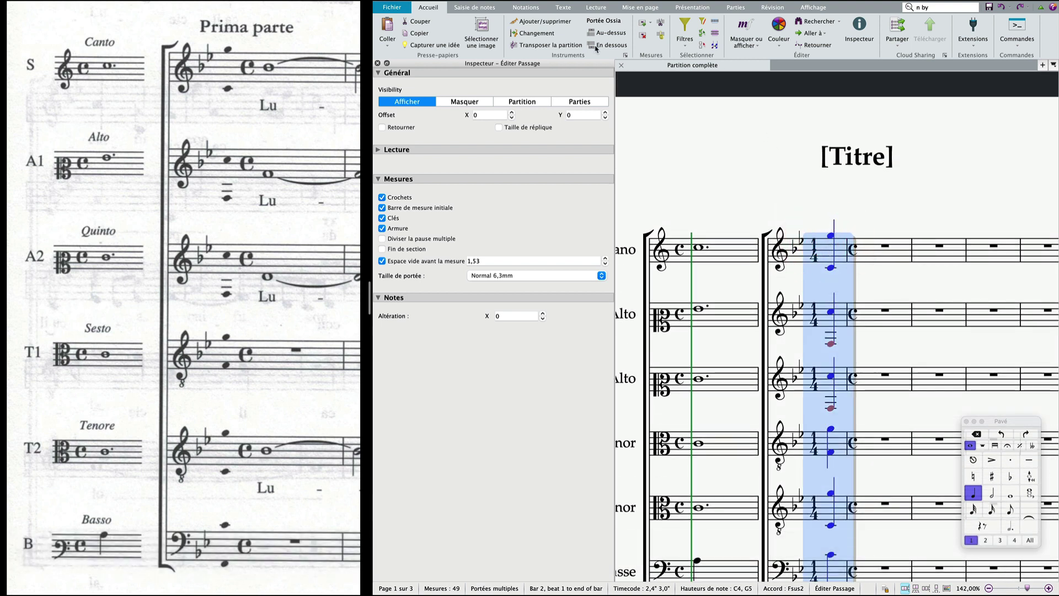
pyautogui.click(519, 7)
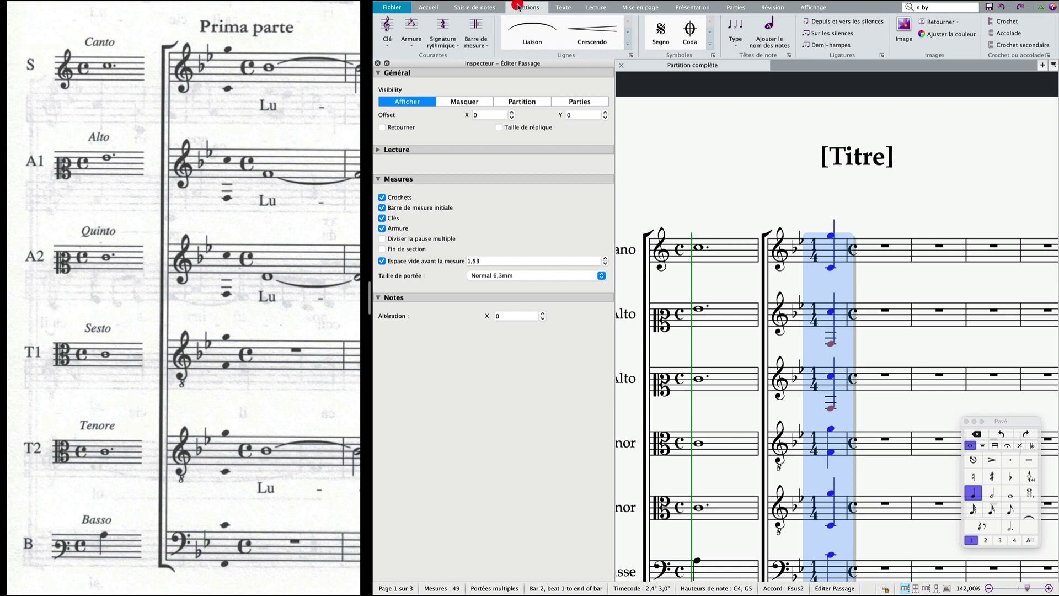
pyautogui.click(737, 45)
pyautogui.click(678, 102)
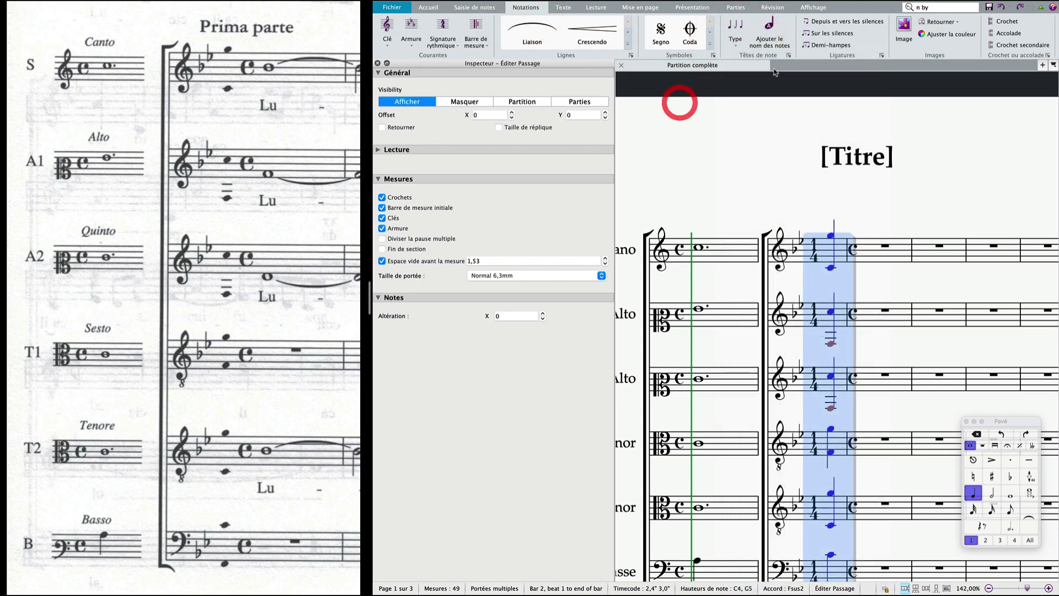
pyautogui.click(735, 40)
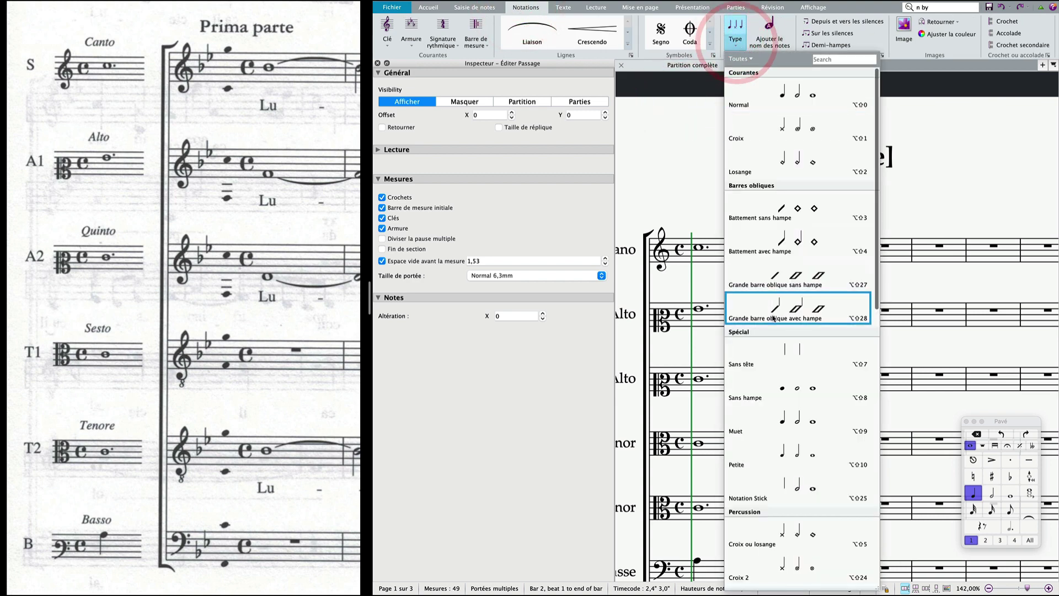
pyautogui.click(795, 393)
pyautogui.click(855, 336)
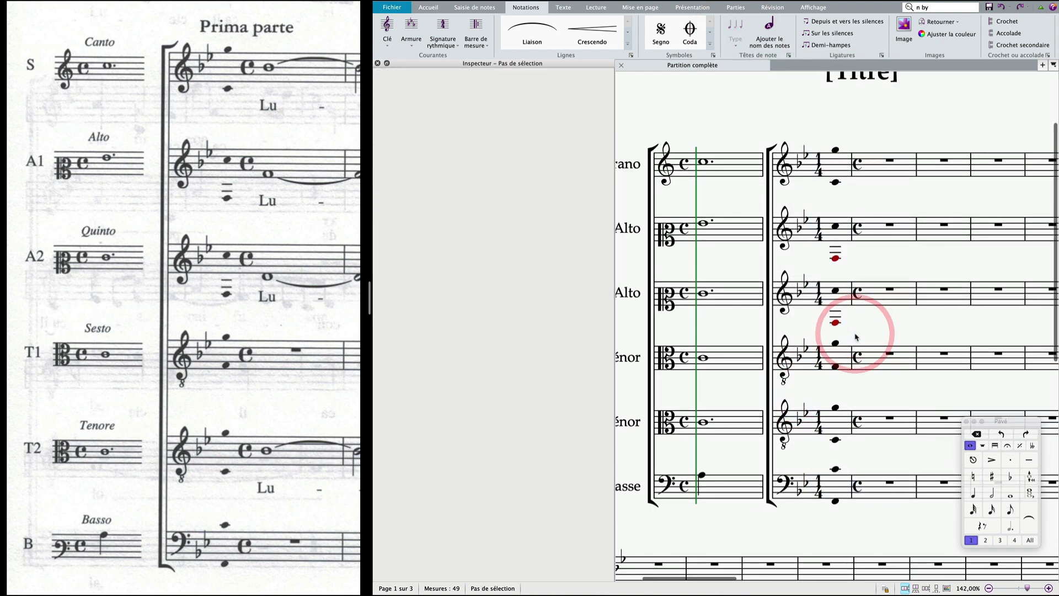
# Step: Turn off Crochets and Barre de mesure initiale for bar 1
pyautogui.hscroll(2, 849, 331)
pyautogui.scroll(1, 838, 325)
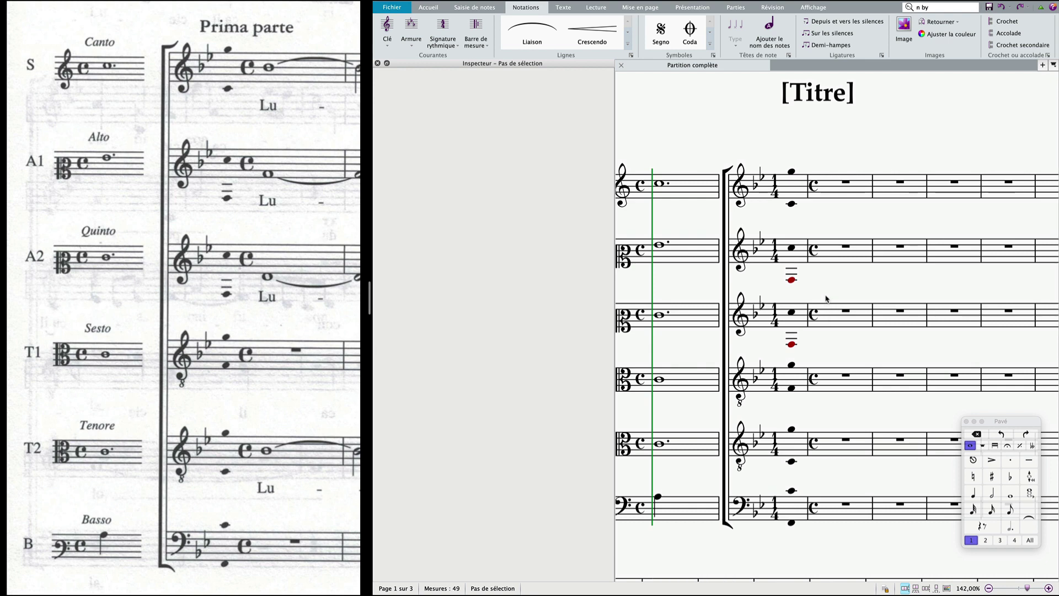
pyautogui.hscroll(-3, 825, 298)
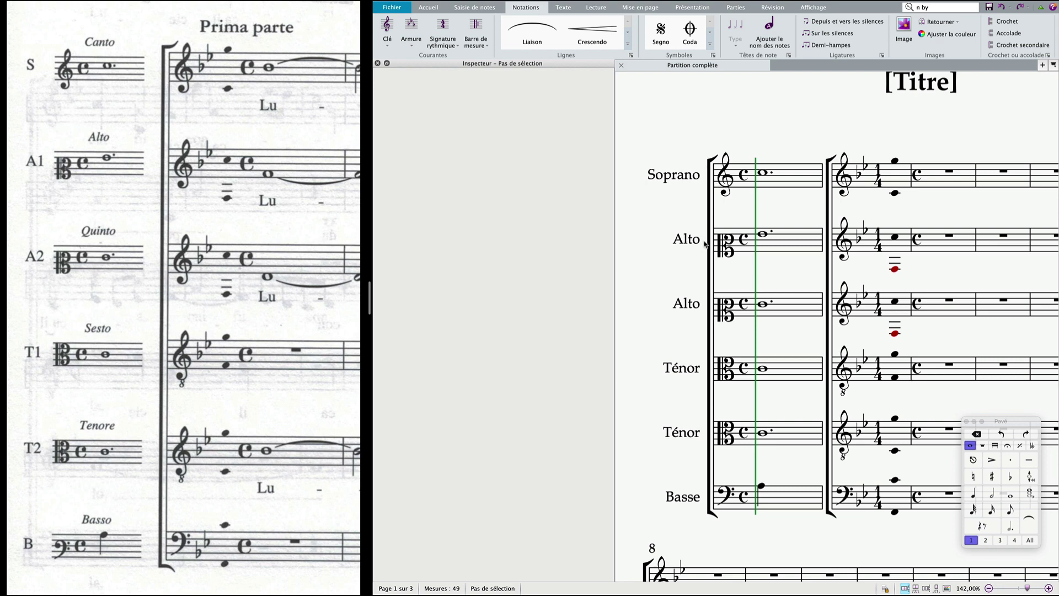
pyautogui.click(782, 181)
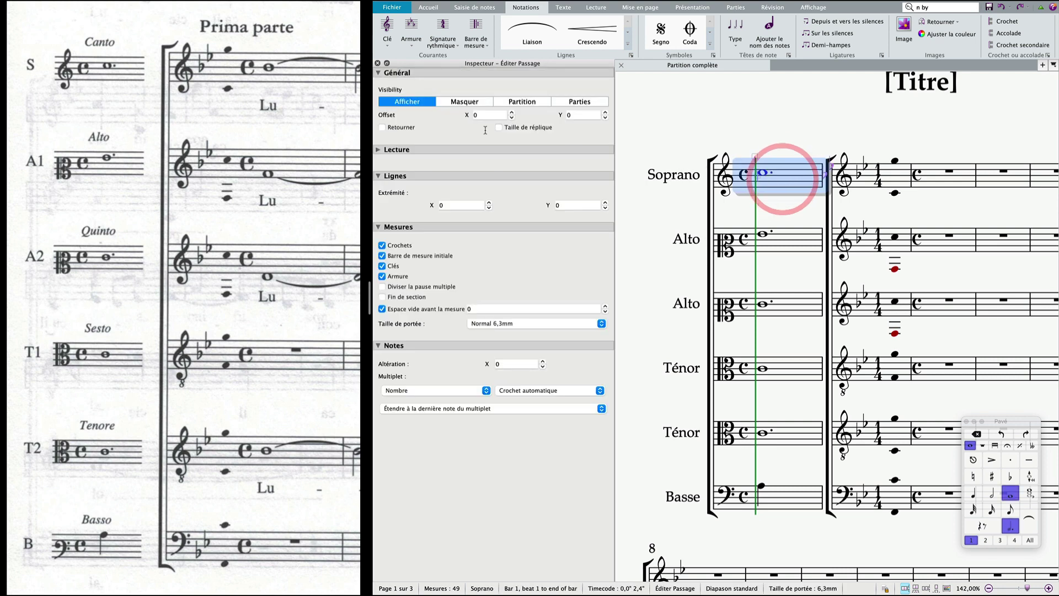
pyautogui.click(382, 245)
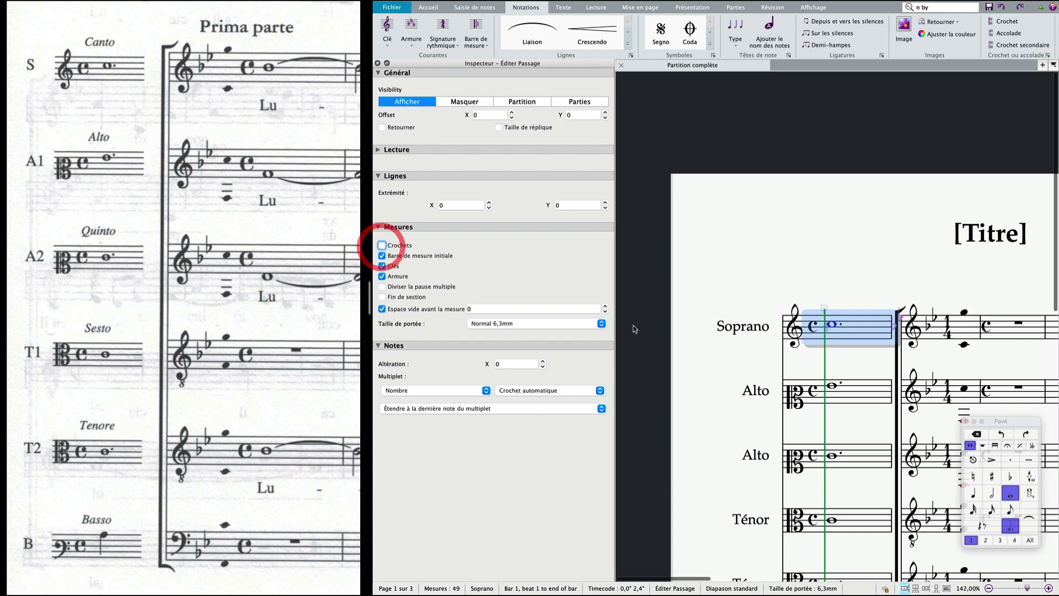
pyautogui.click(386, 257)
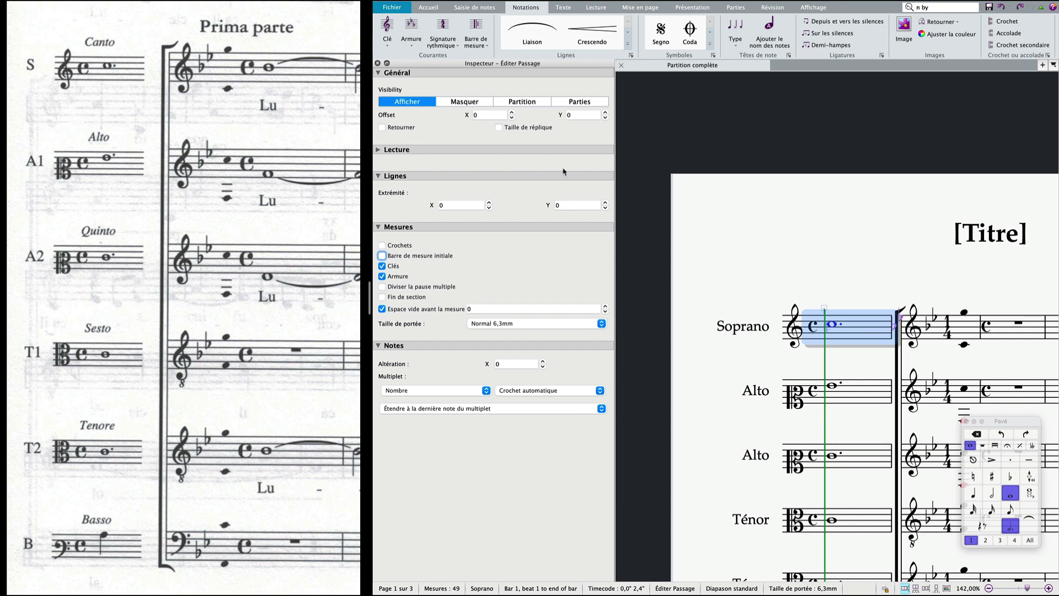
# Step: Change the barline at the end of bar 1 to Invisible
pyautogui.click(891, 397)
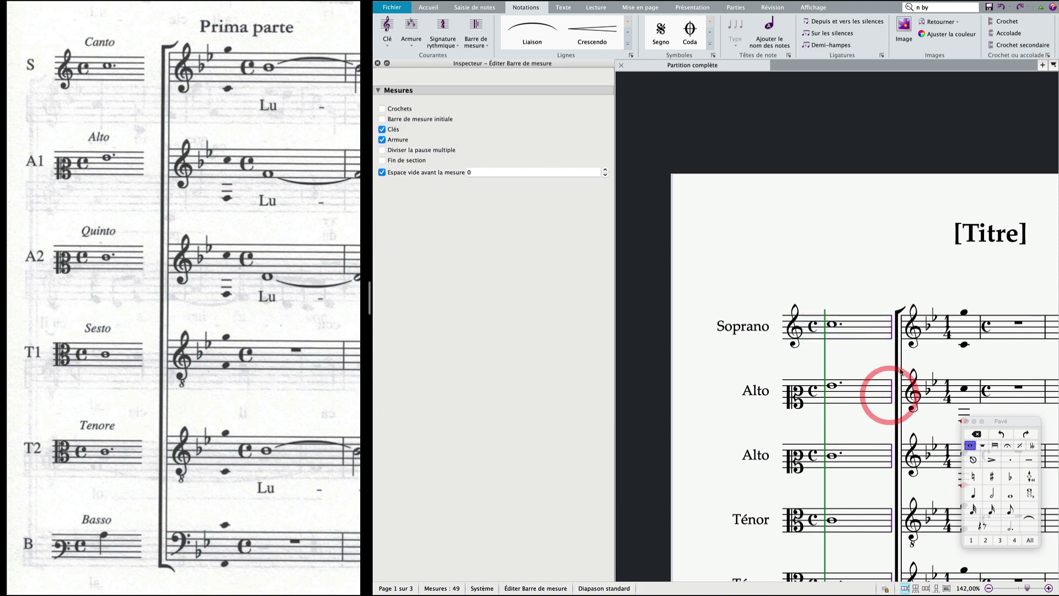
pyautogui.click(474, 44)
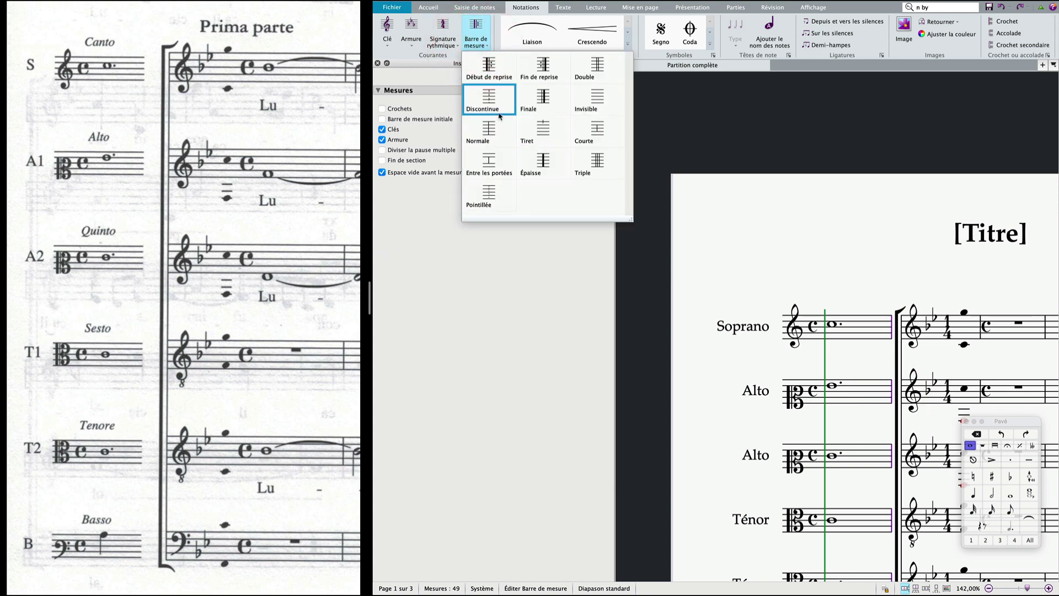
pyautogui.click(599, 101)
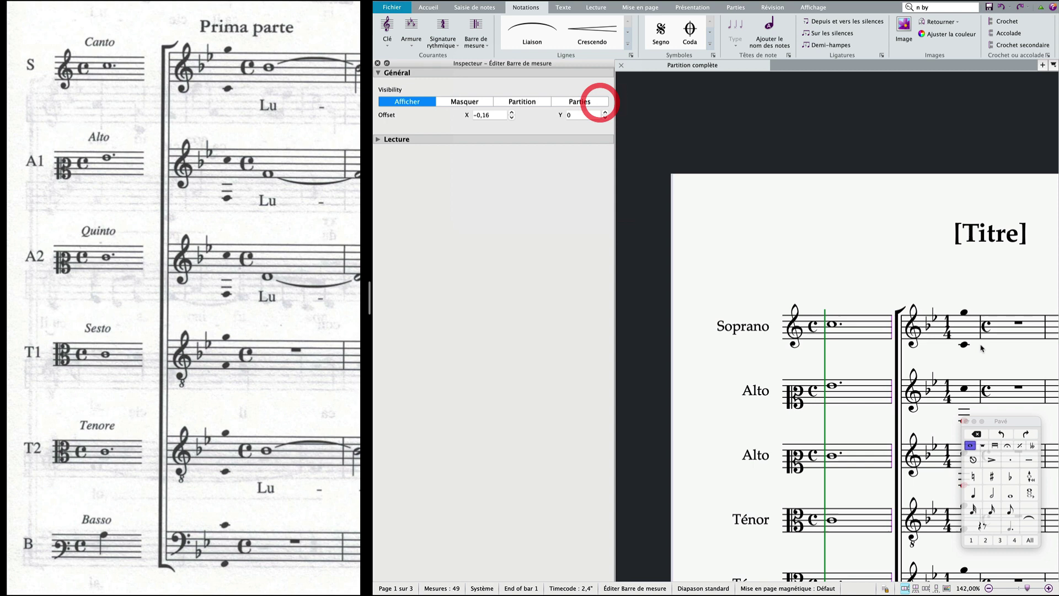
pyautogui.click(860, 270)
pyautogui.scroll(-3, 856, 287)
pyautogui.hscroll(3, 856, 287)
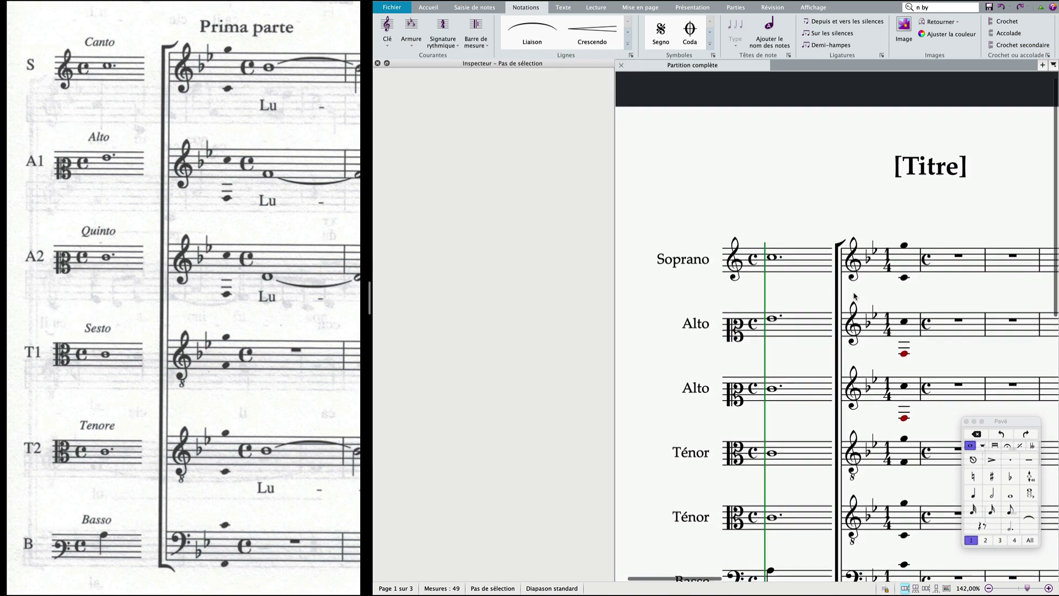
# Step: Turn on the display of Objets masqués in the score's invisible-element options
pyautogui.click(830, 266)
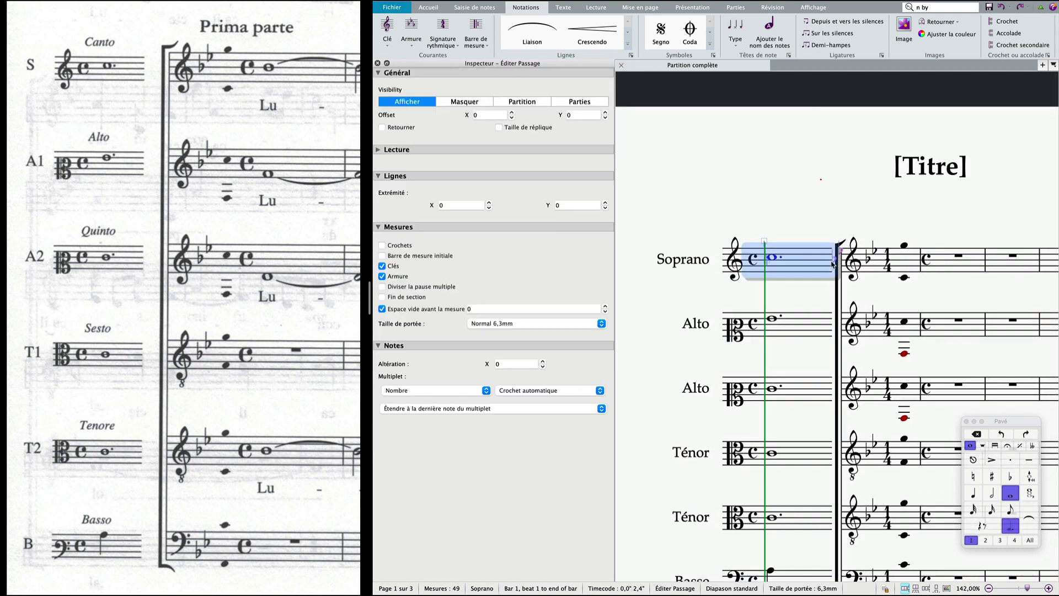
pyautogui.click(802, 7)
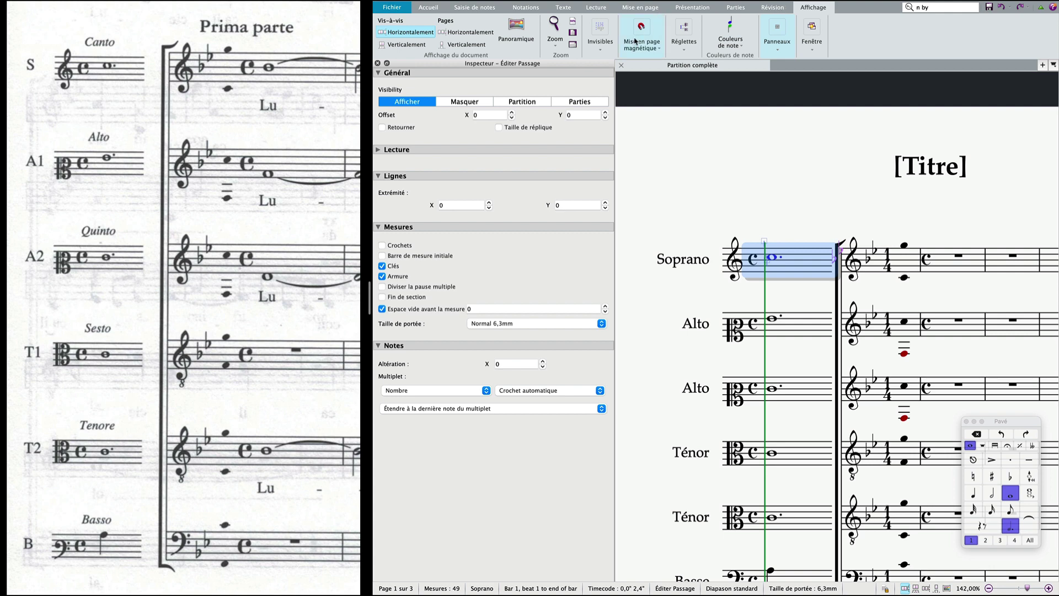
pyautogui.click(706, 6)
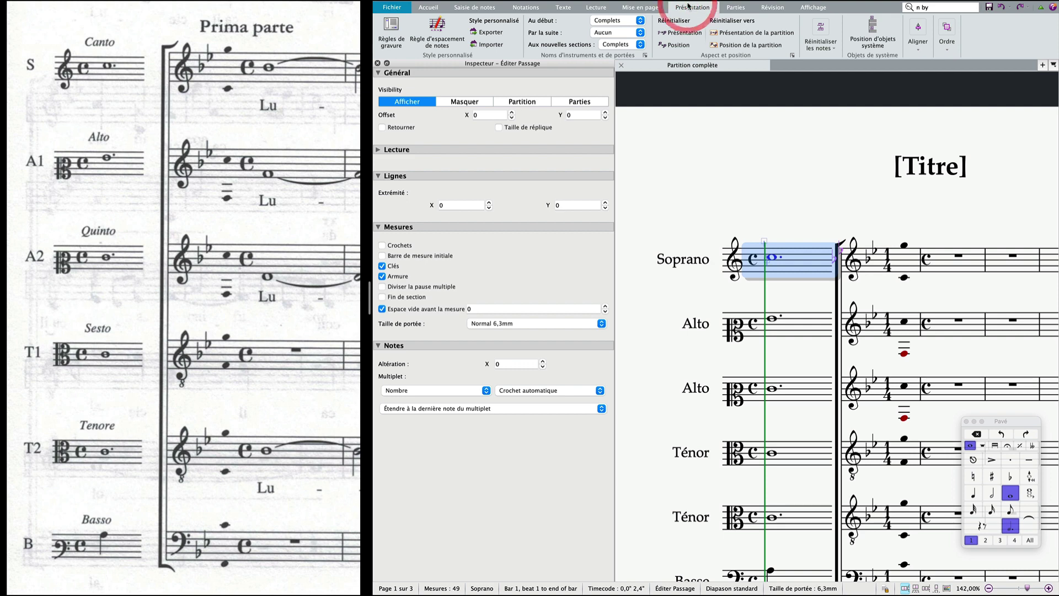
pyautogui.click(800, 9)
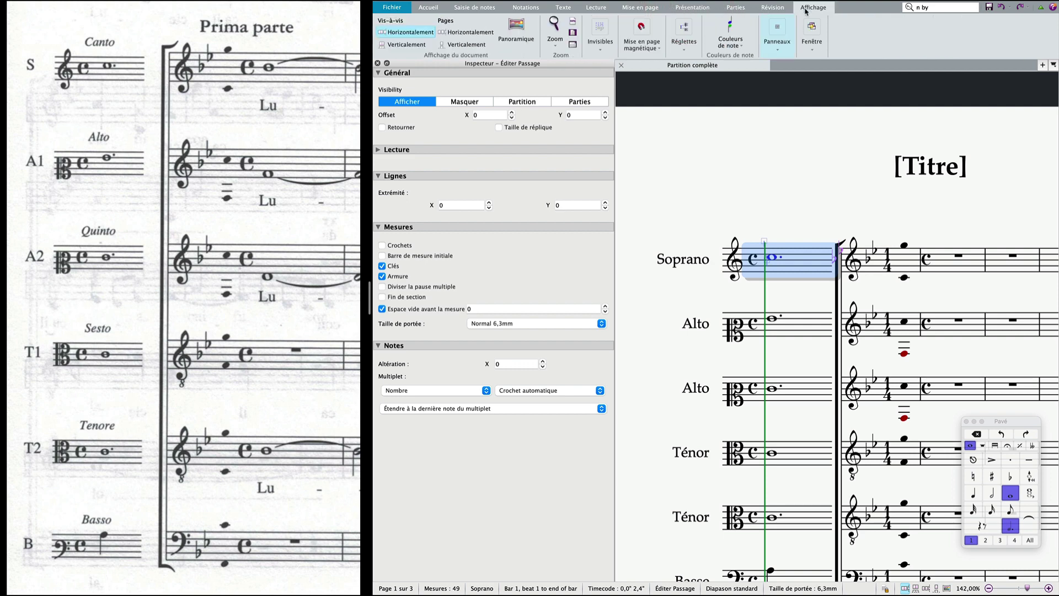
pyautogui.click(600, 34)
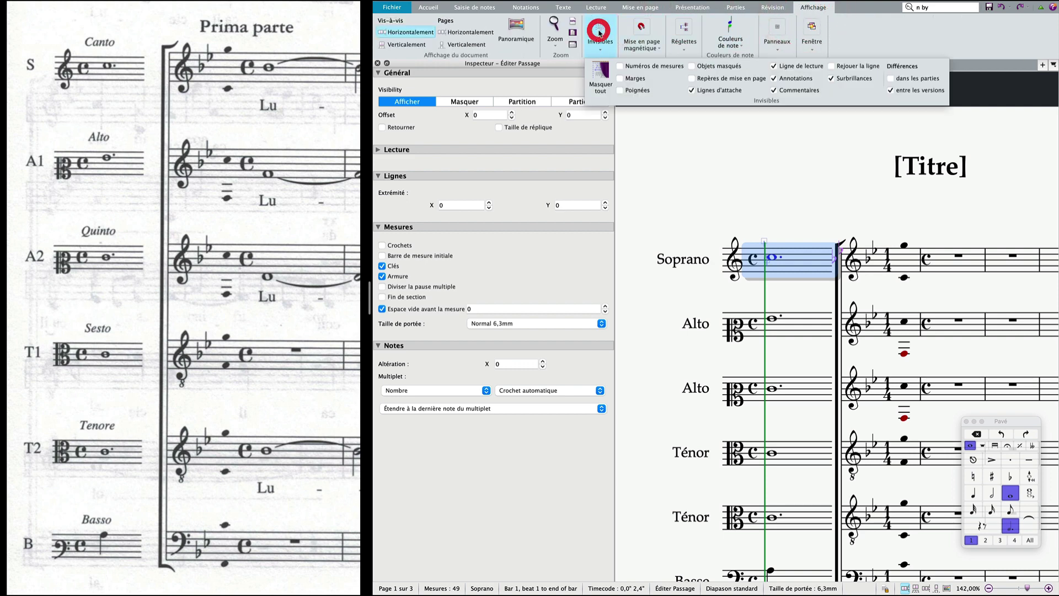
pyautogui.click(725, 67)
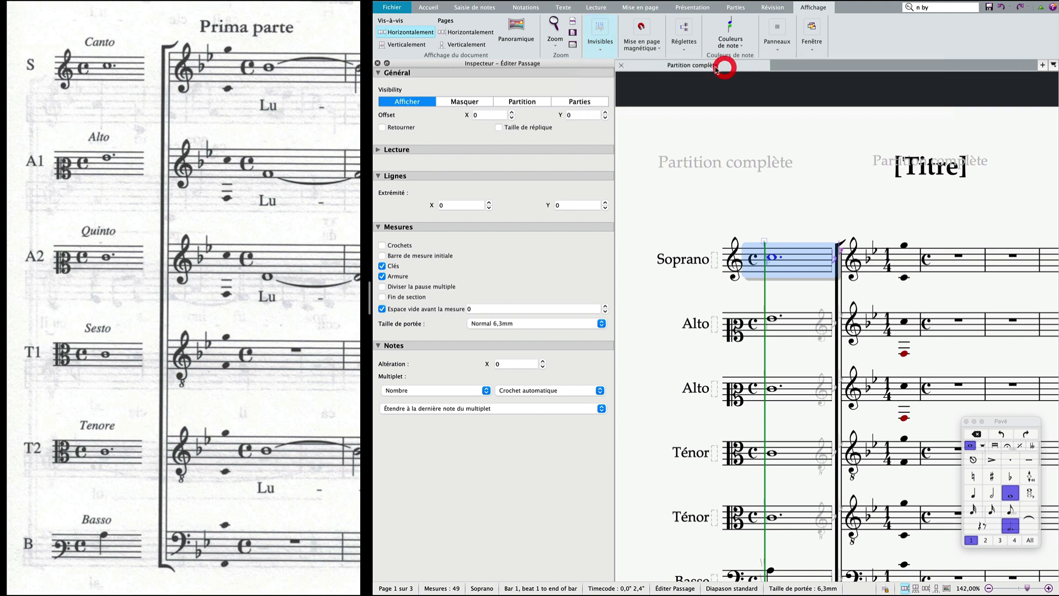
pyautogui.click(609, 51)
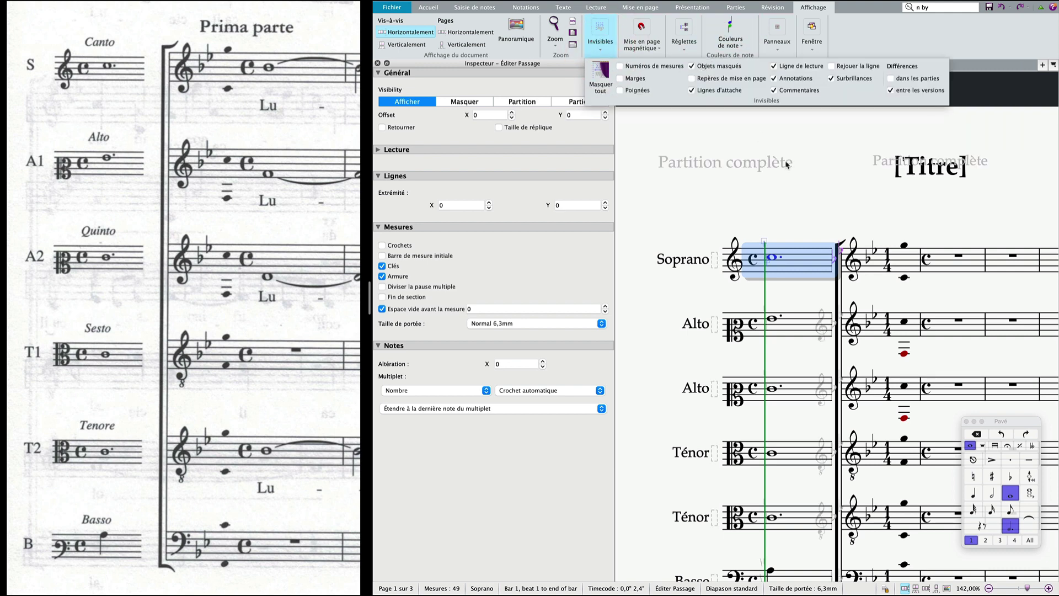
pyautogui.click(817, 200)
# Step: Narrow bar 1 by moving its hidden end barline closer to the incipit notes
pyautogui.click(833, 269)
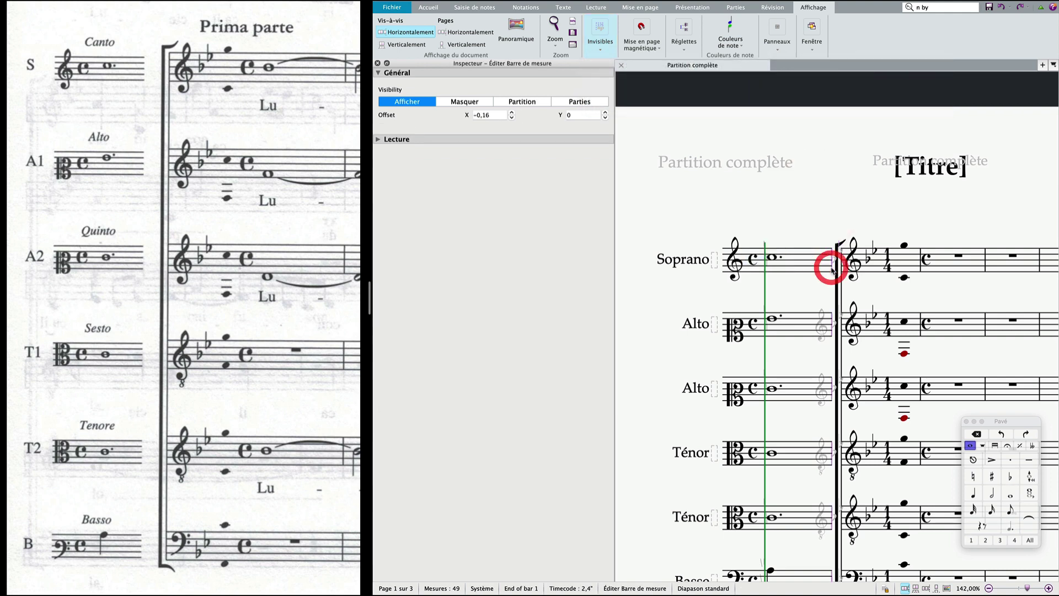
pyautogui.moveTo(832, 269); pyautogui.dragTo(801, 274)
pyautogui.click(796, 274)
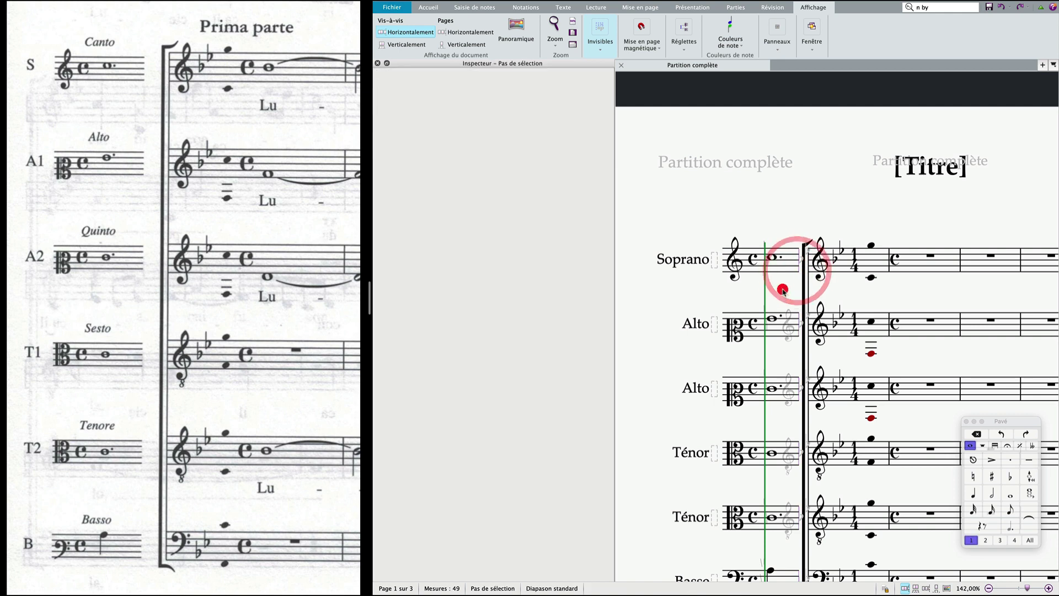
pyautogui.scroll(-2, 780, 288)
pyautogui.hscroll(2, 780, 288)
pyautogui.hscroll(2, 781, 293)
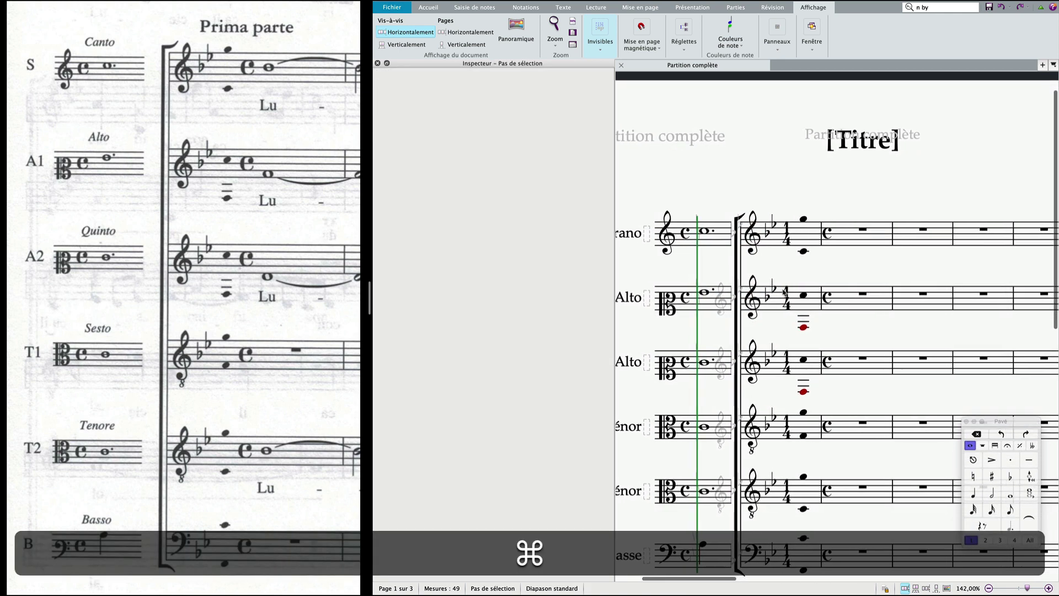
# Step: Reset the note spacing along the whole Soprano staff and move bar 1's hidden end barline back toward the incipit notes
pyautogui.doubleClick(812, 232)
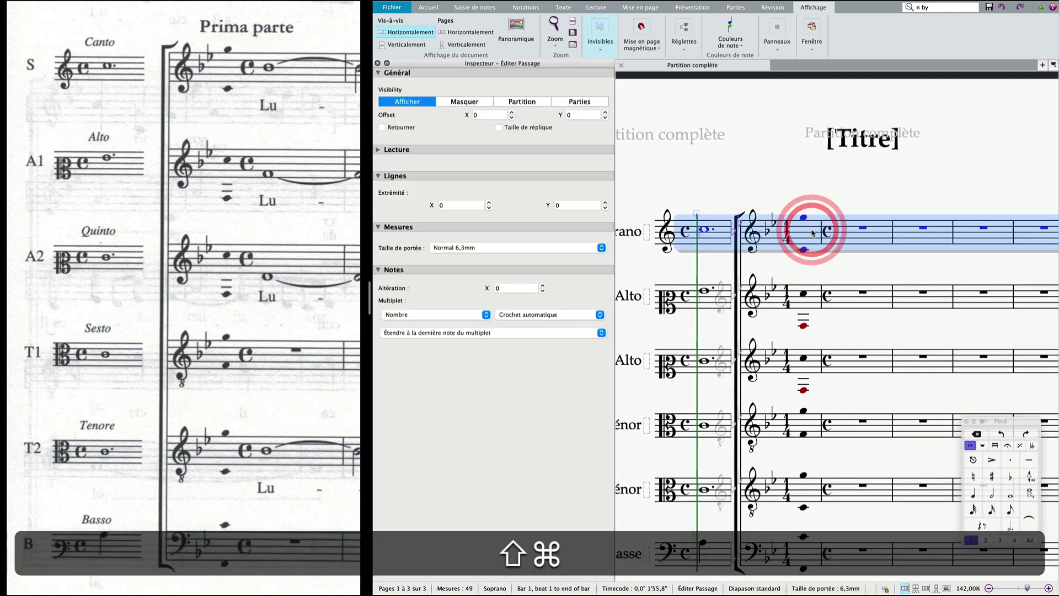
pyautogui.press('shift+super+n')
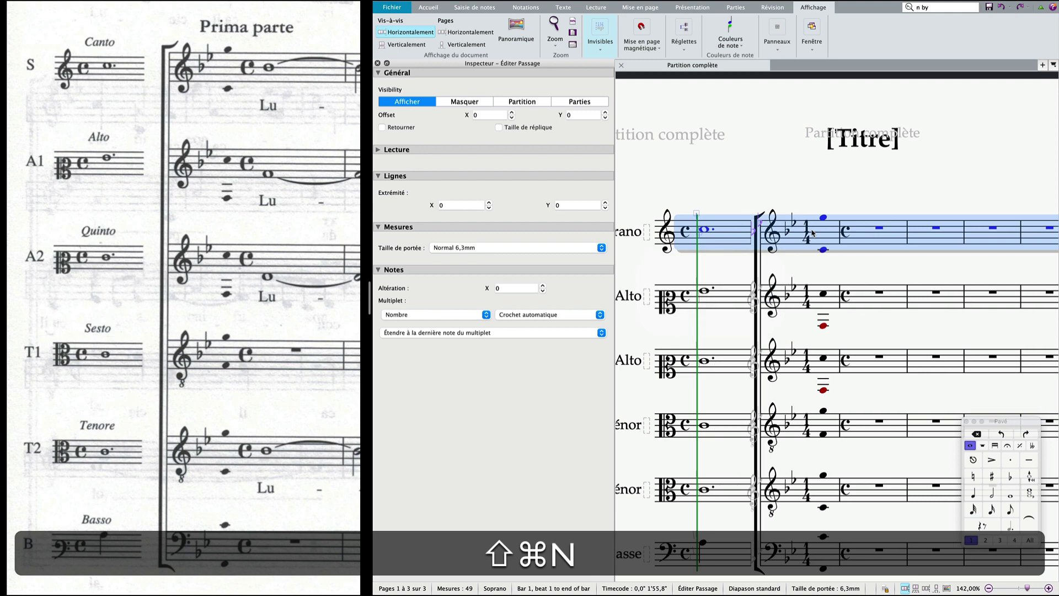
pyautogui.click(745, 245)
pyautogui.click(749, 242)
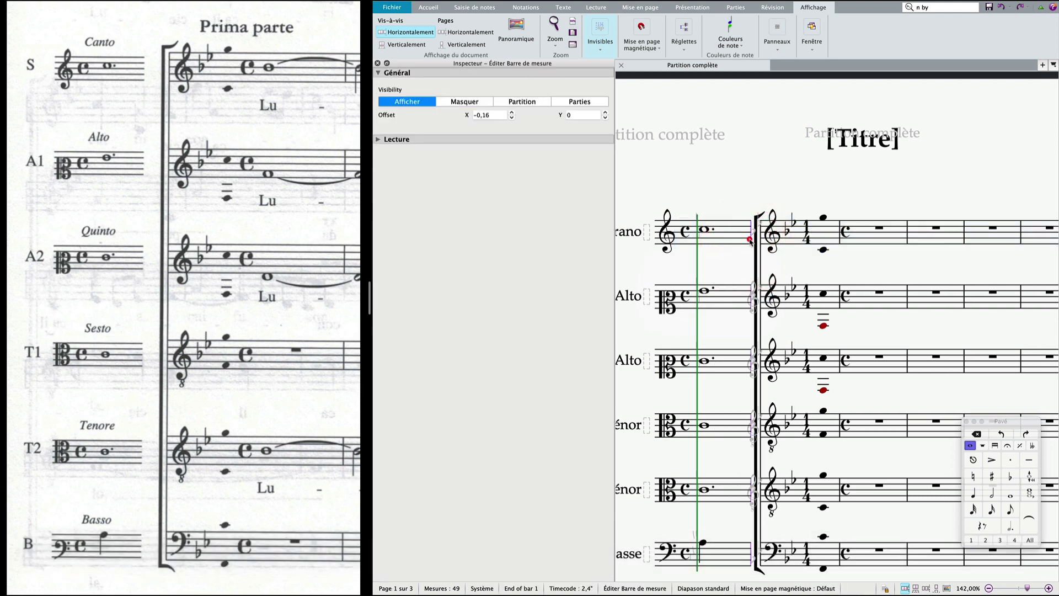
pyautogui.moveTo(749, 241); pyautogui.dragTo(725, 241)
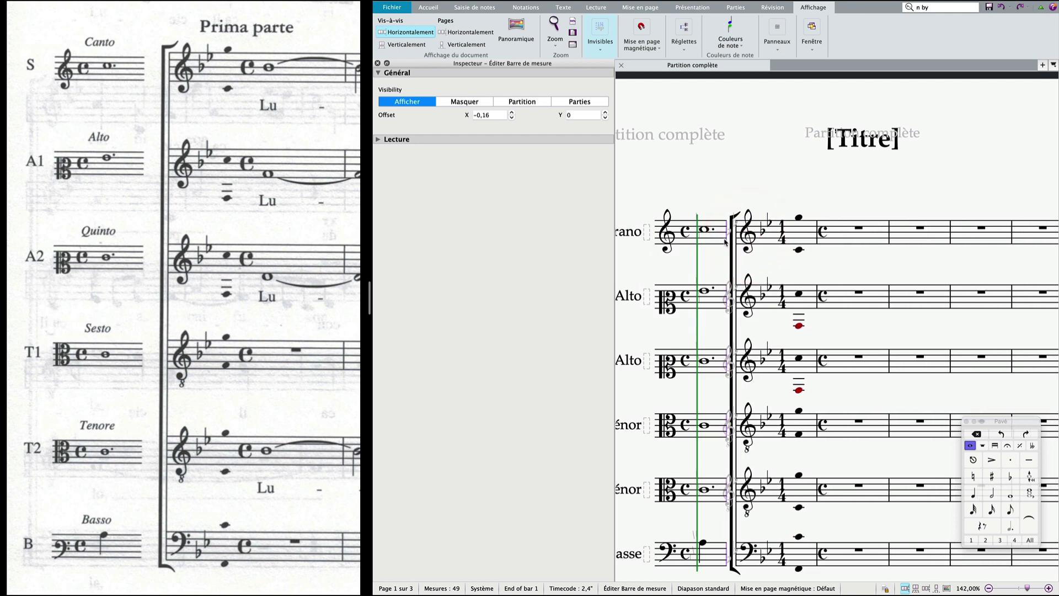
pyautogui.click(722, 237)
pyautogui.click(782, 264)
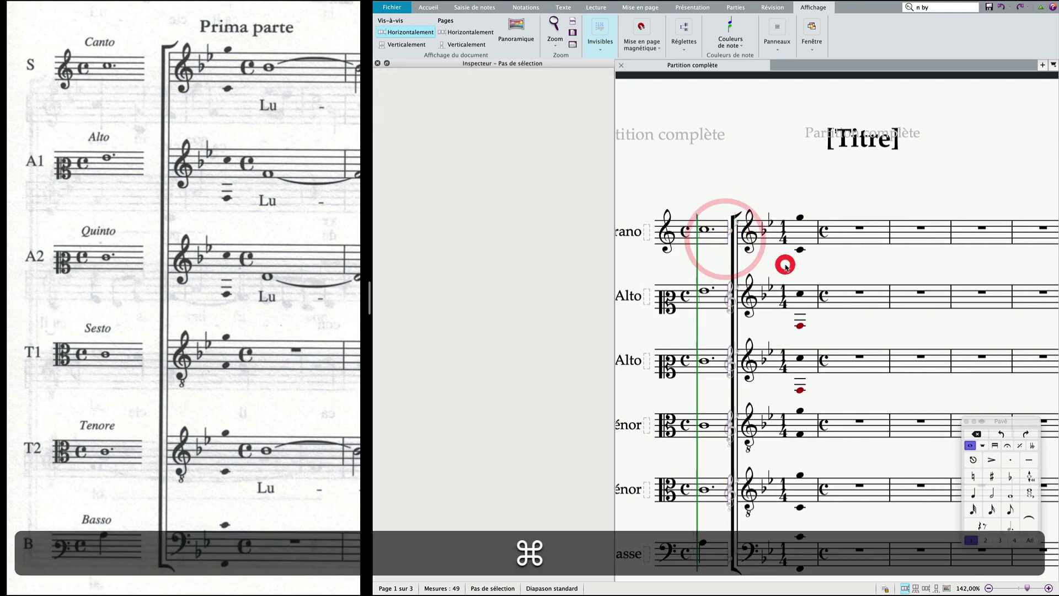
# Step: Delete the 1/4 time signature at the start of bar 2 without rewriting the bars that follow
pyautogui.press('super+minus')
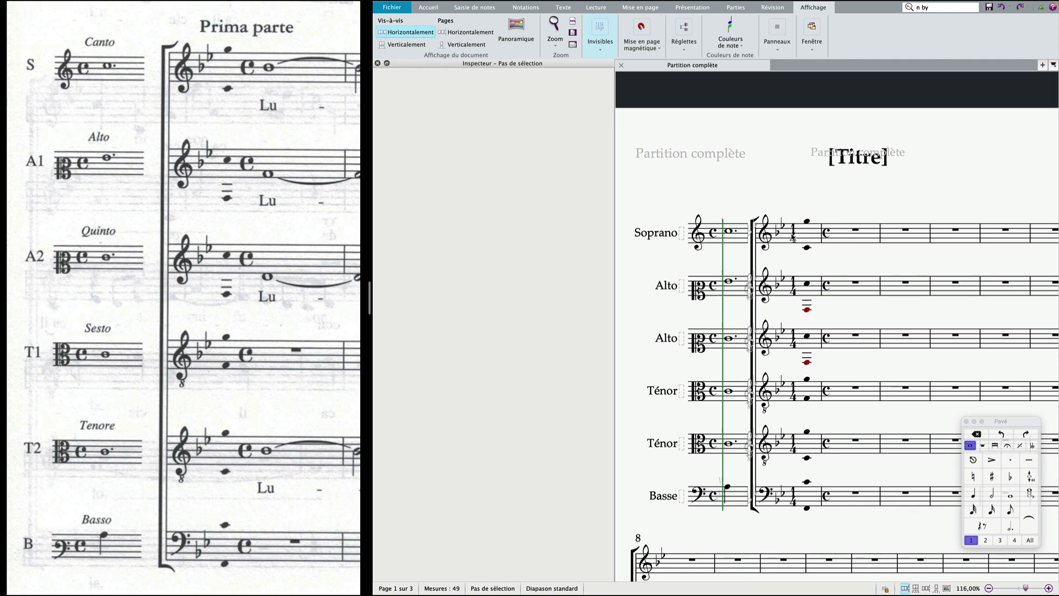
pyautogui.click(793, 237)
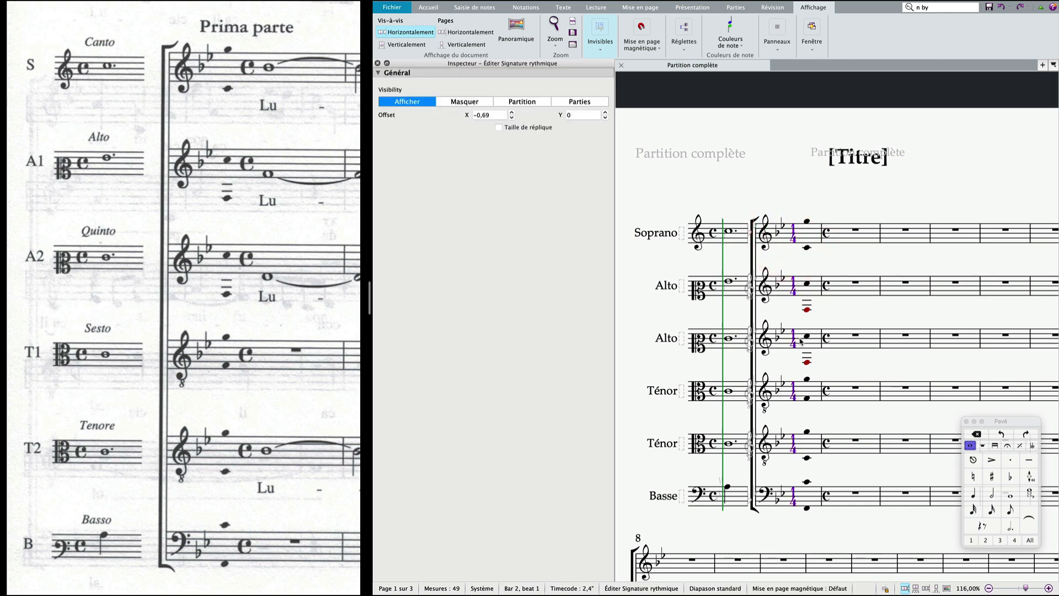
pyautogui.press('BackSpace')
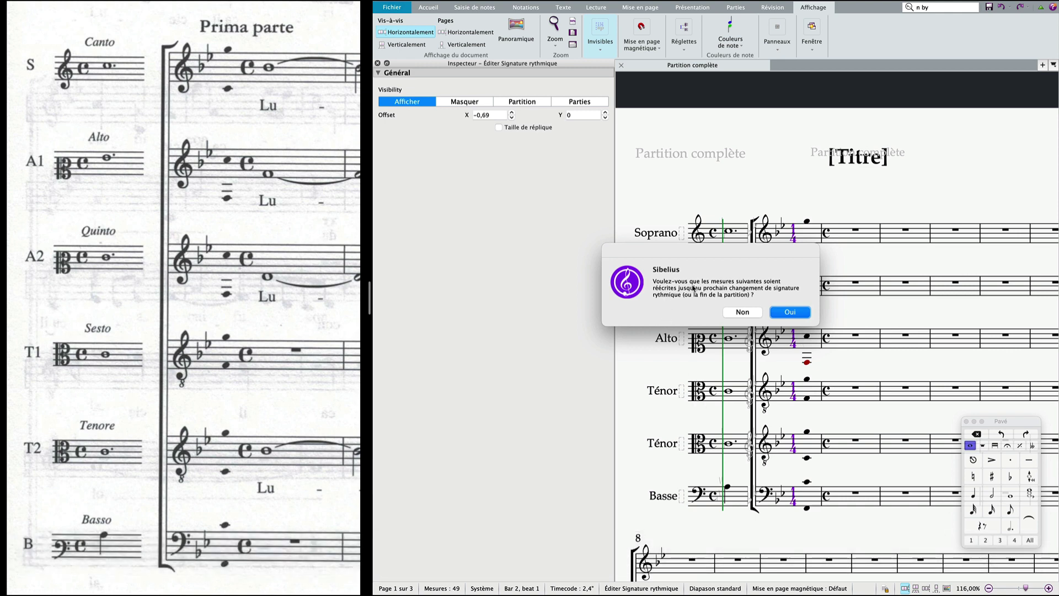
pyautogui.click(744, 312)
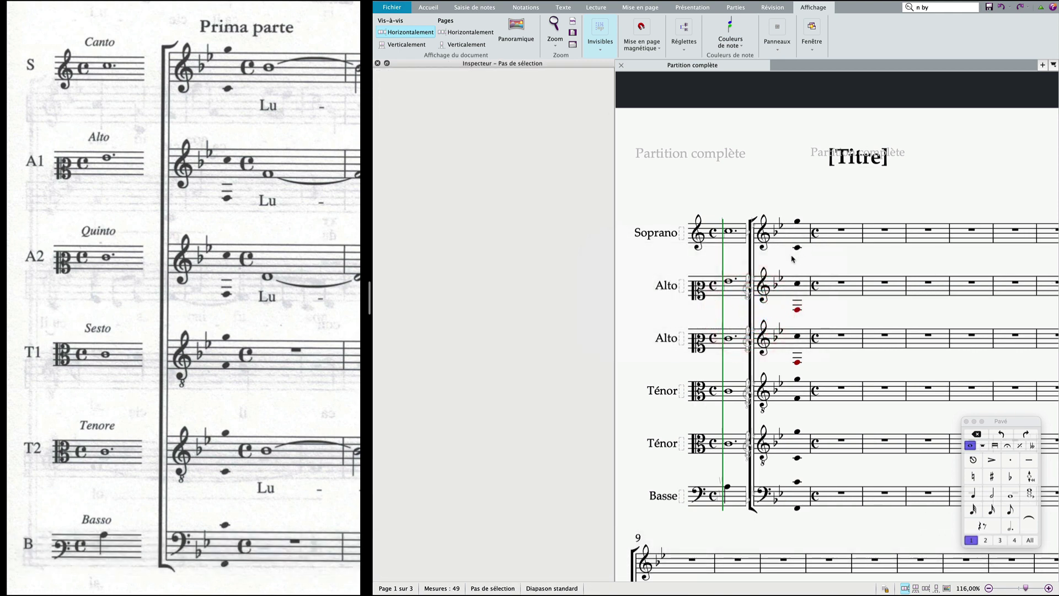
# Step: Reset the note spacing of the Soprano's bar 2 and copy bar 1's invisible barline to the end of bar 2
pyautogui.click(794, 236)
pyautogui.press('shift+super+n')
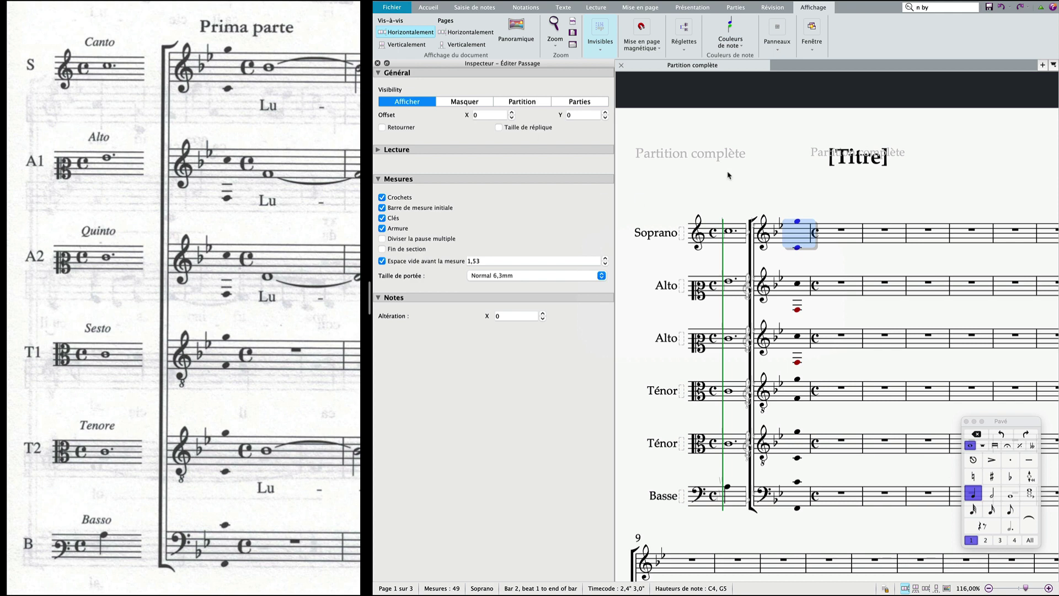
pyautogui.click(744, 240)
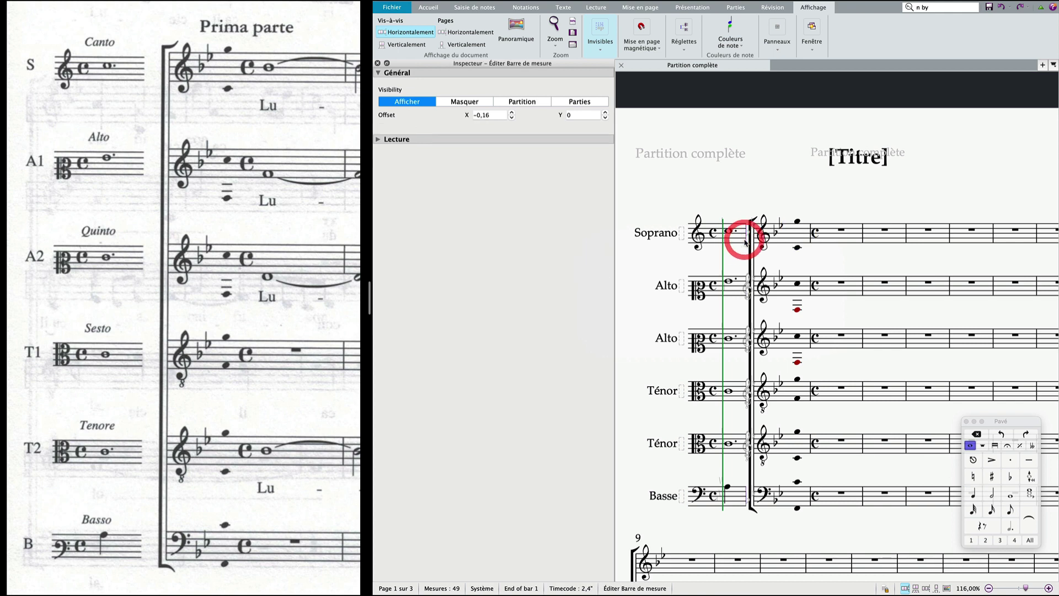
pyautogui.press('alt')
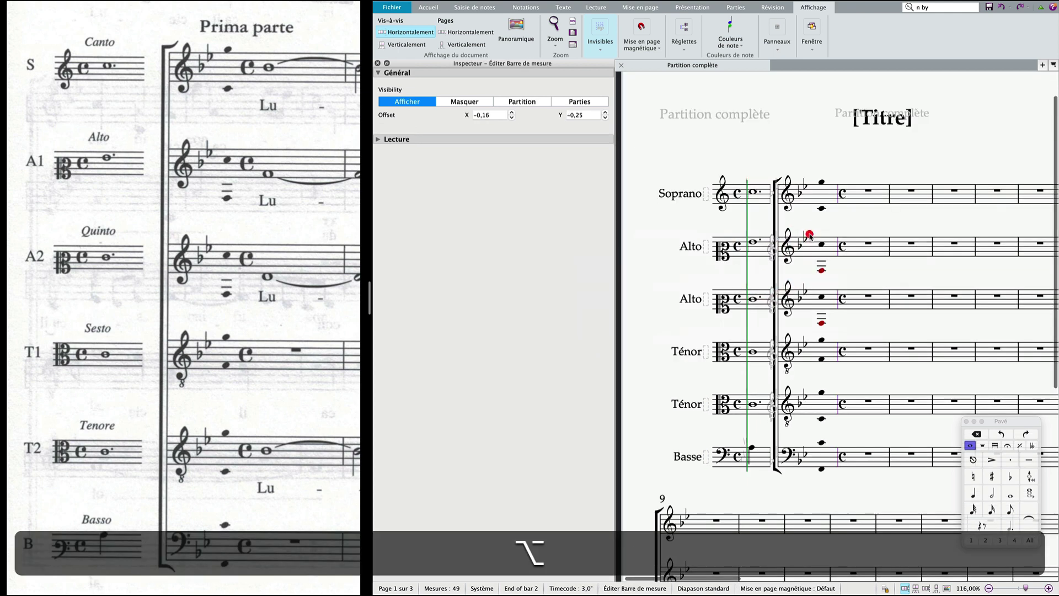
pyautogui.click(810, 236)
pyautogui.scroll(-2, 844, 221)
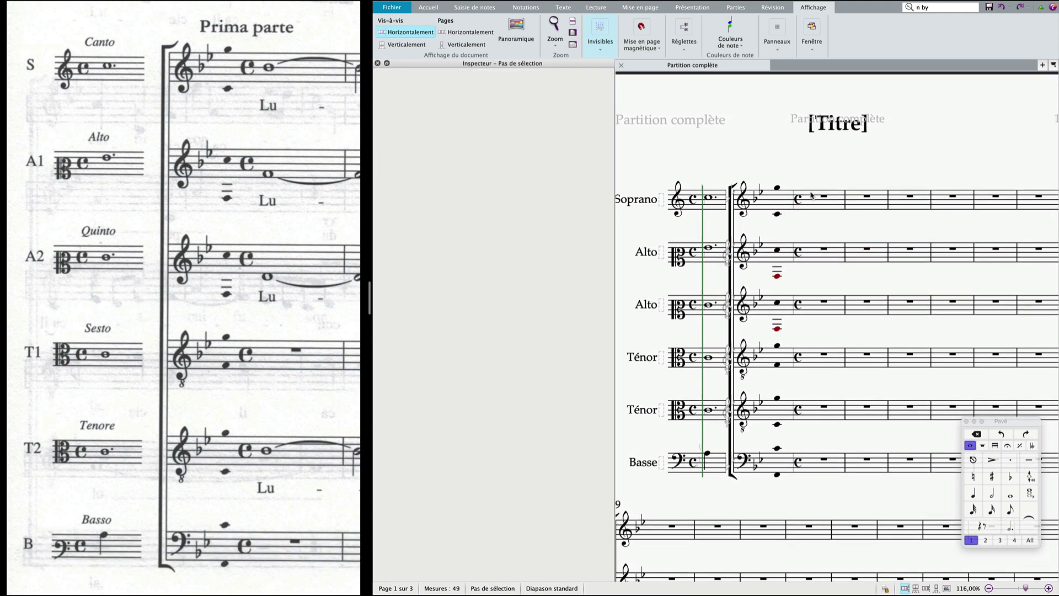
pyautogui.click(815, 235)
# Step: Turn off the display of all invisible elements with Masquer tout and close the Inspector
pyautogui.click(596, 36)
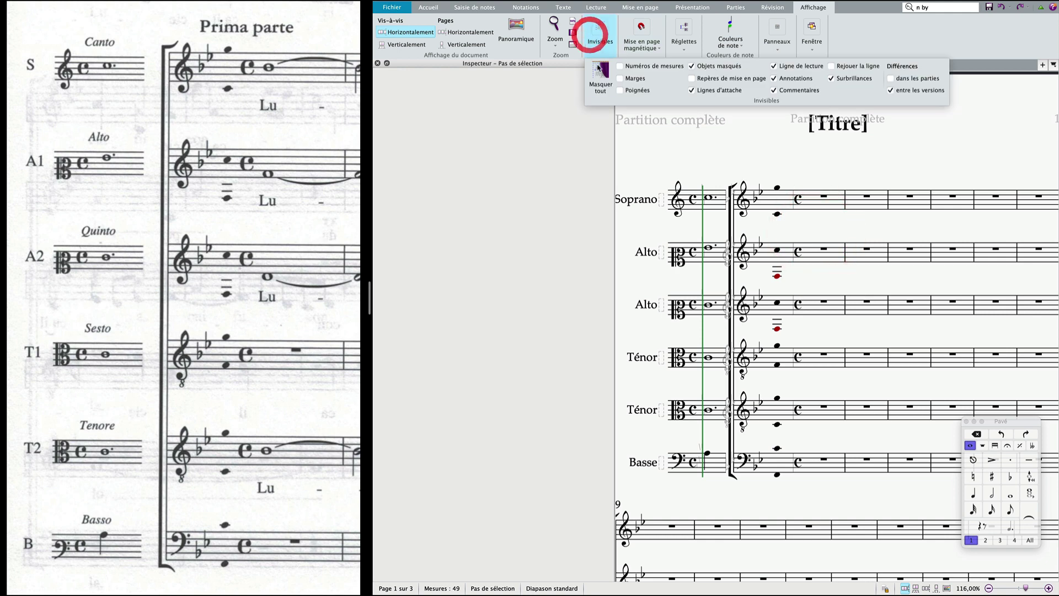
pyautogui.click(597, 68)
pyautogui.click(853, 223)
pyautogui.scroll(-3, 855, 223)
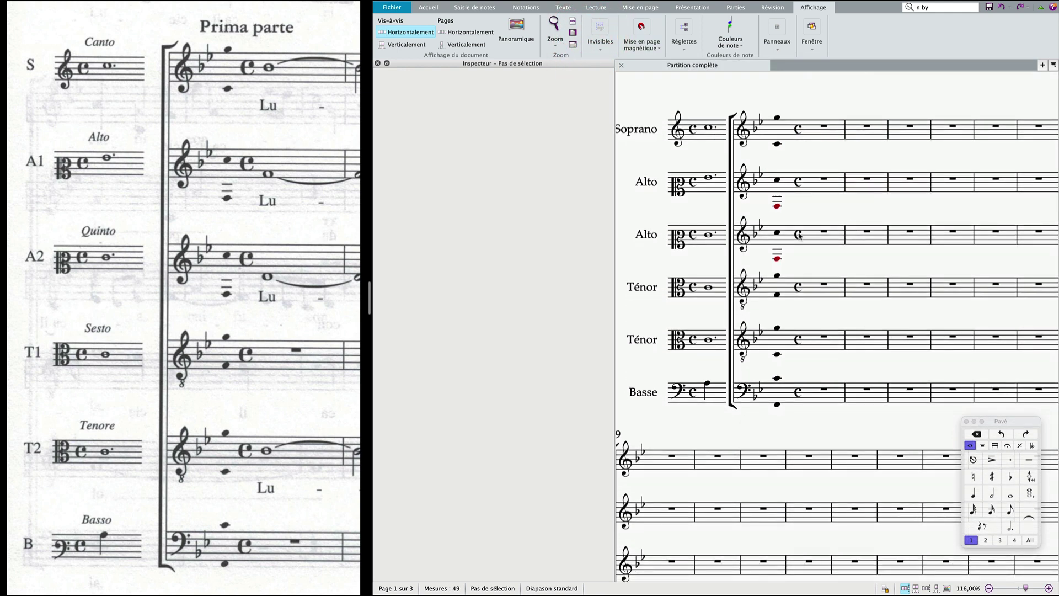
pyautogui.scroll(1, 799, 236)
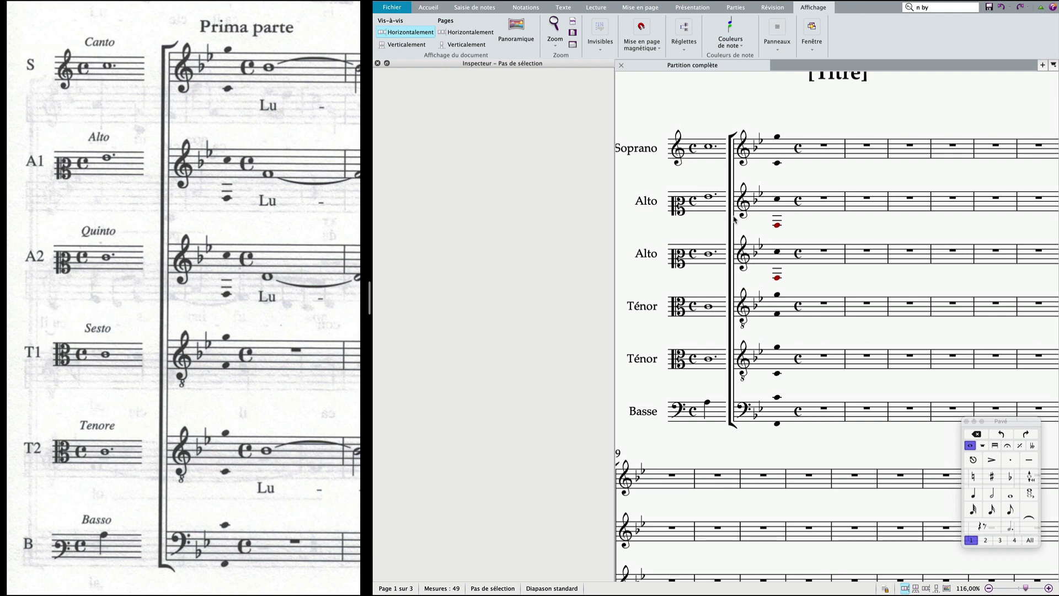
pyautogui.scroll(-1, 721, 203)
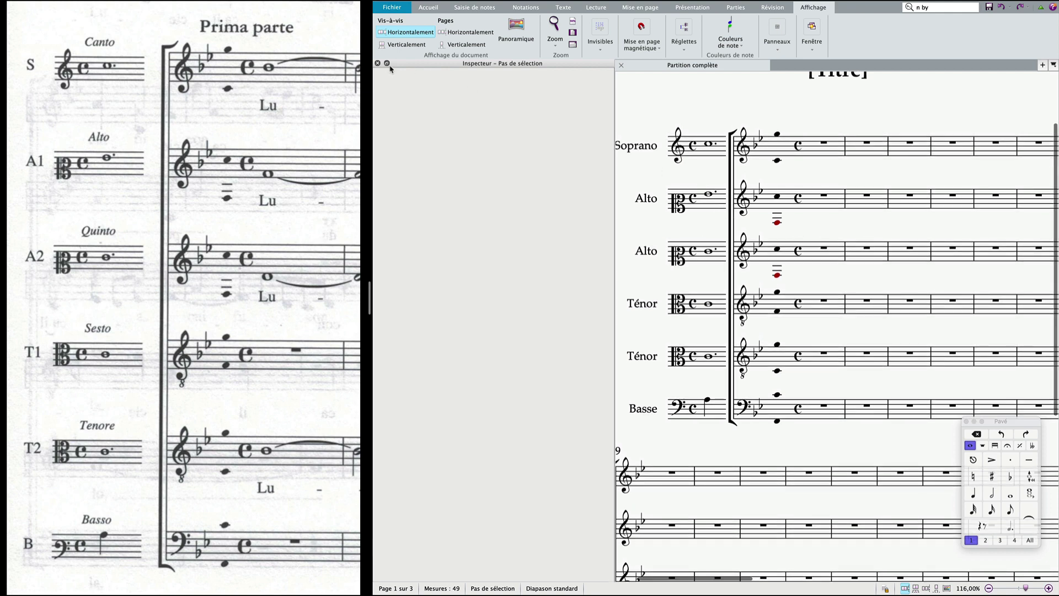
pyautogui.click(377, 63)
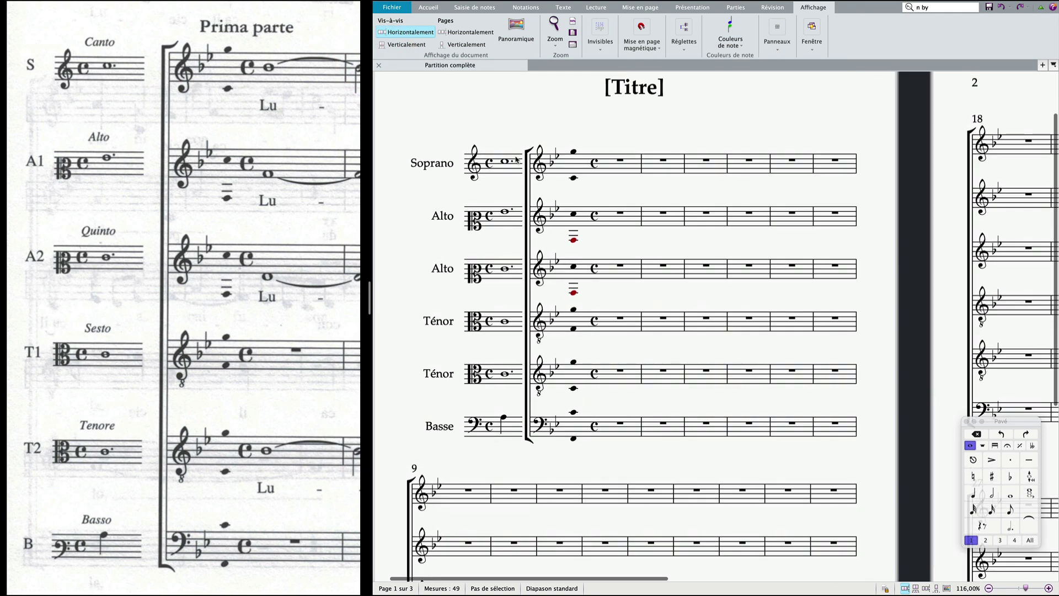